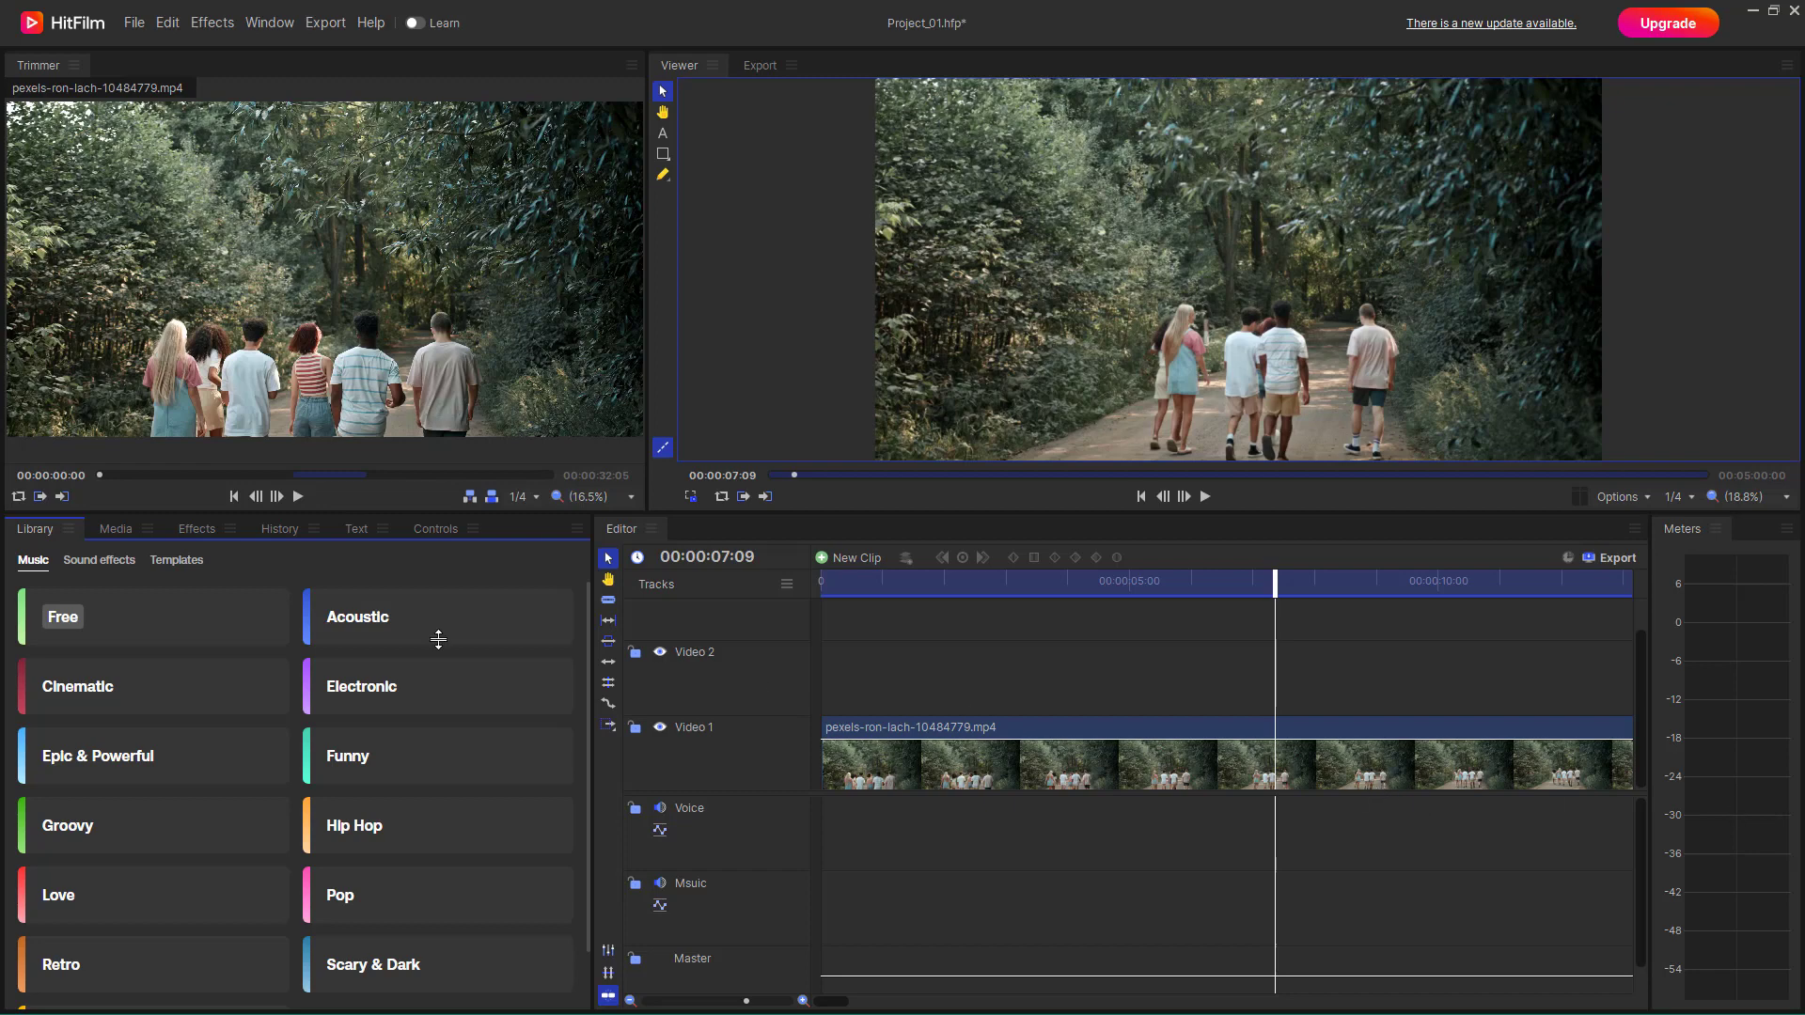
Browse the preset effects, collapsing the 2D Effects and 3D Effects folders and leaving the Film Looks folder open
click(186, 527)
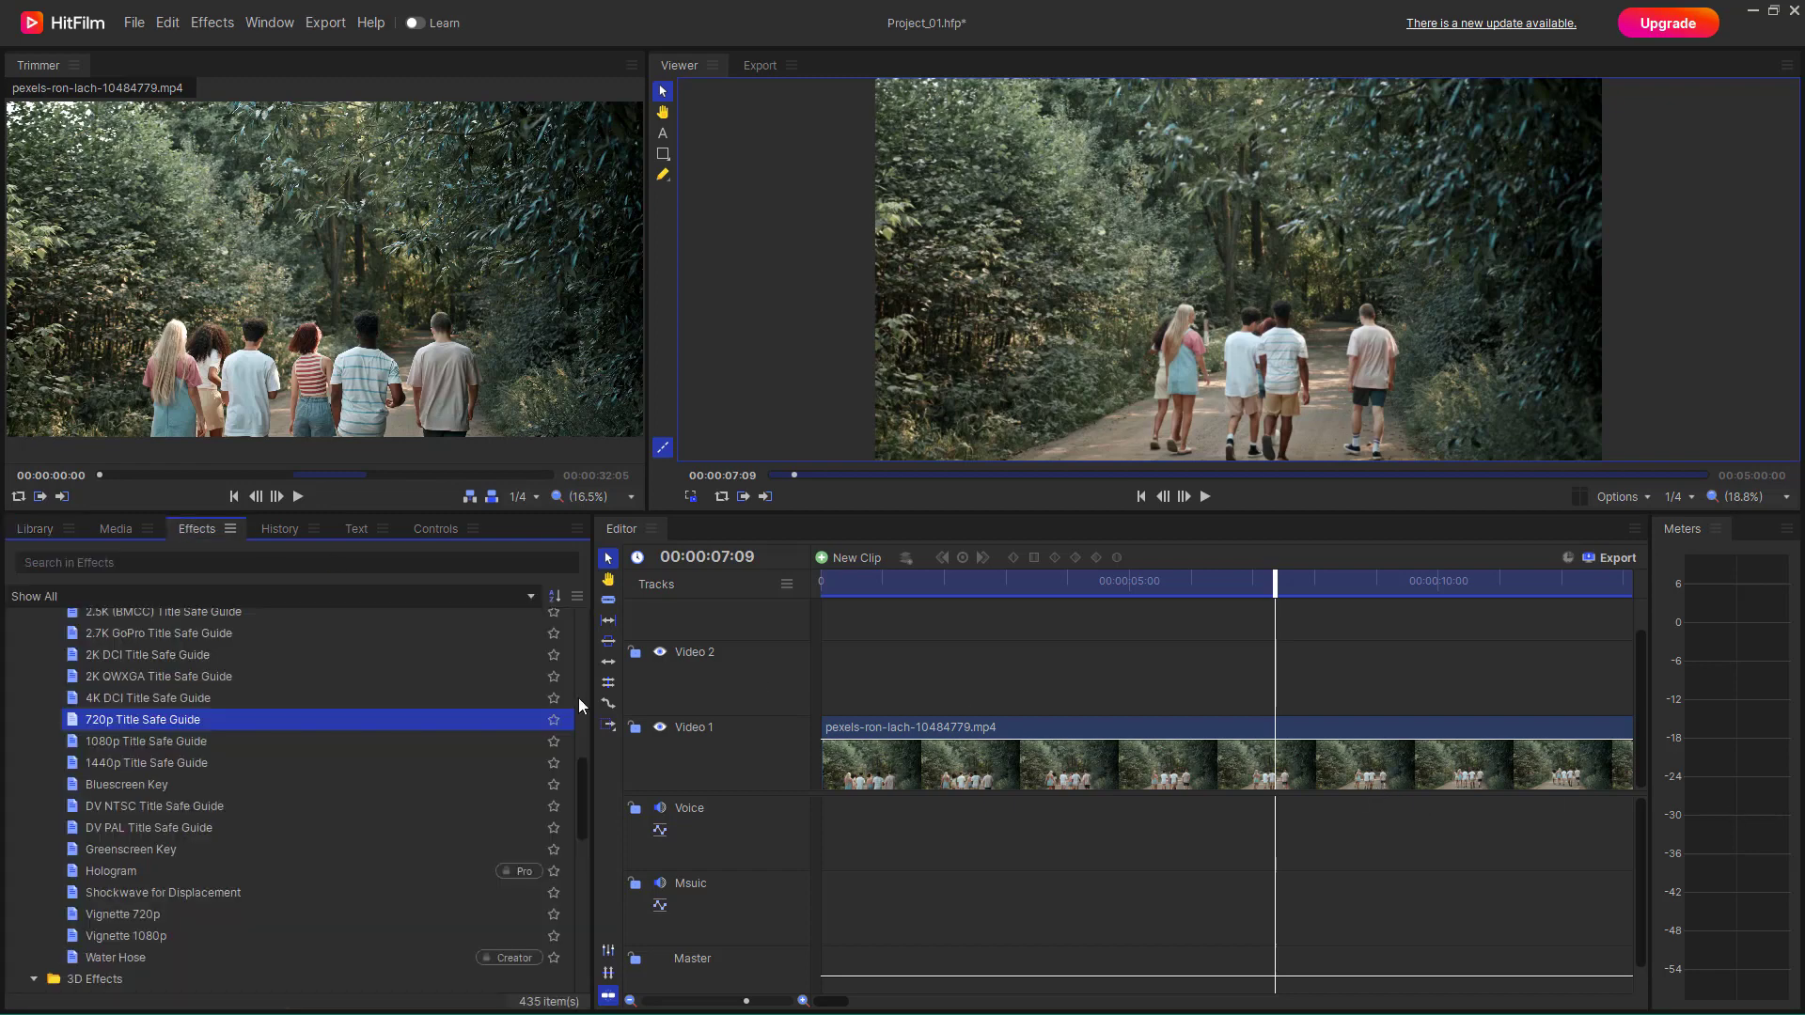
scroll(235, 805, up, 4)
scroll(21, 819, down, 1)
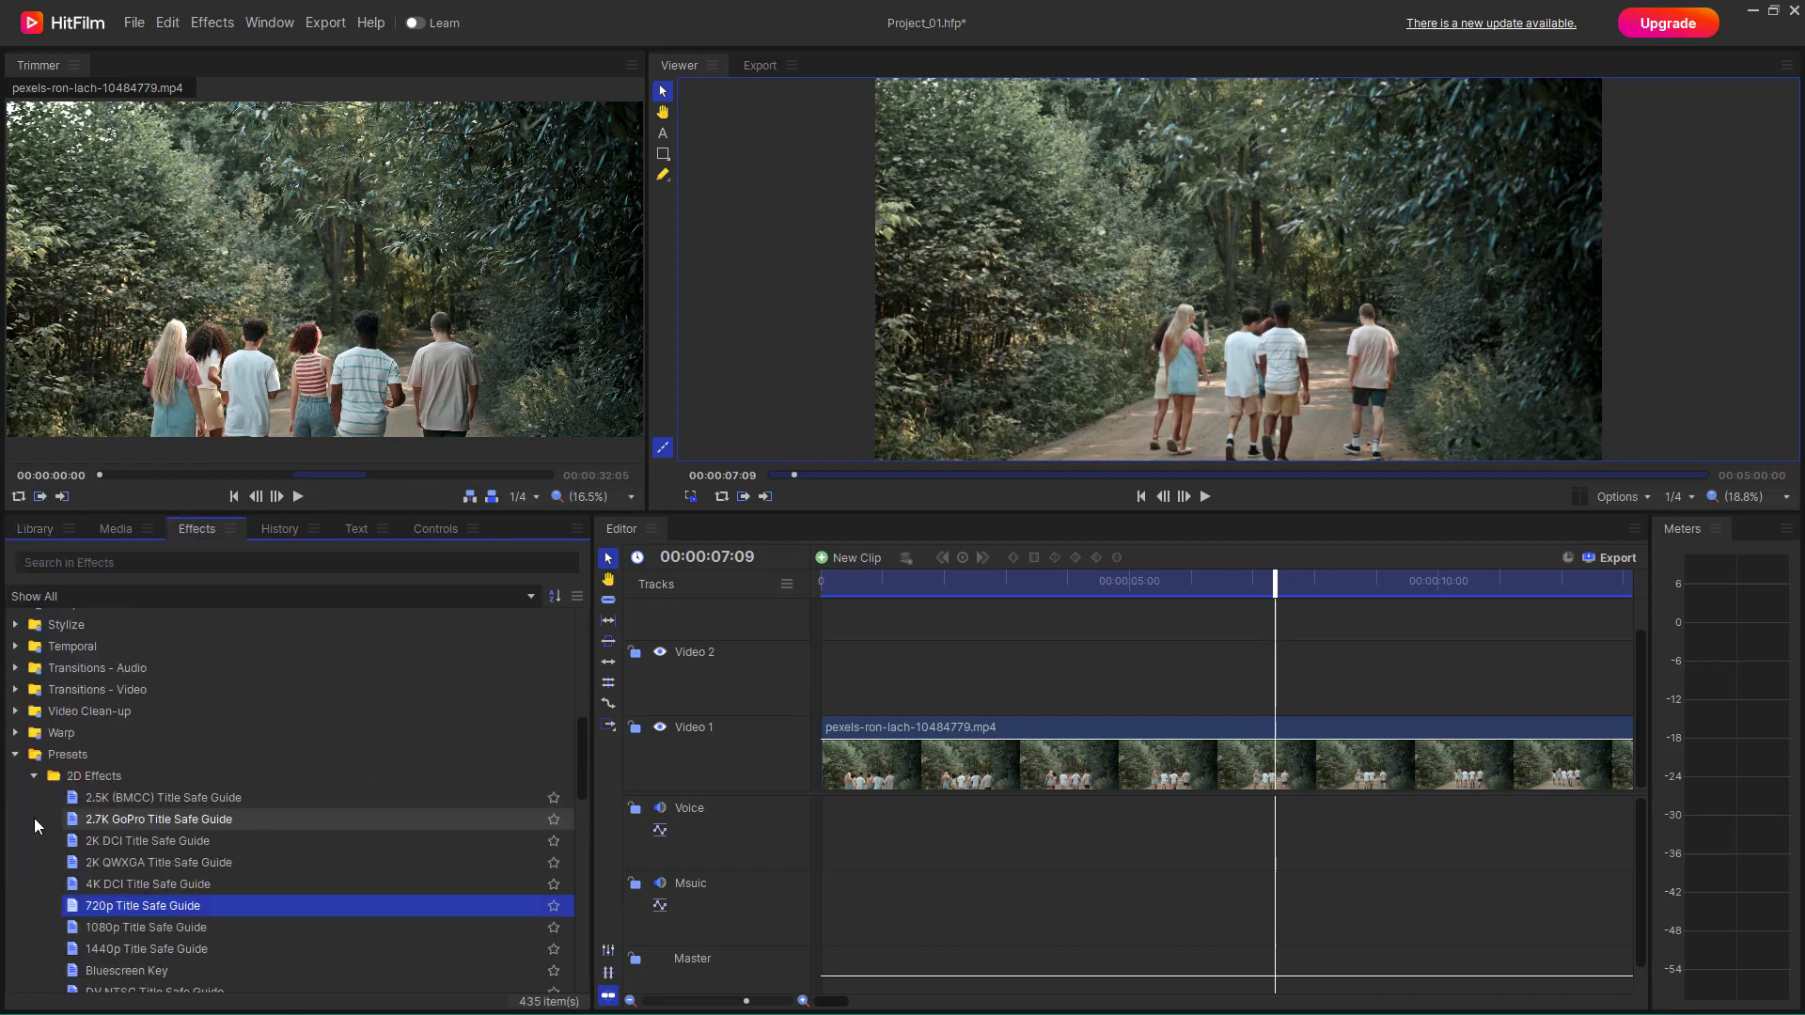
click(13, 755)
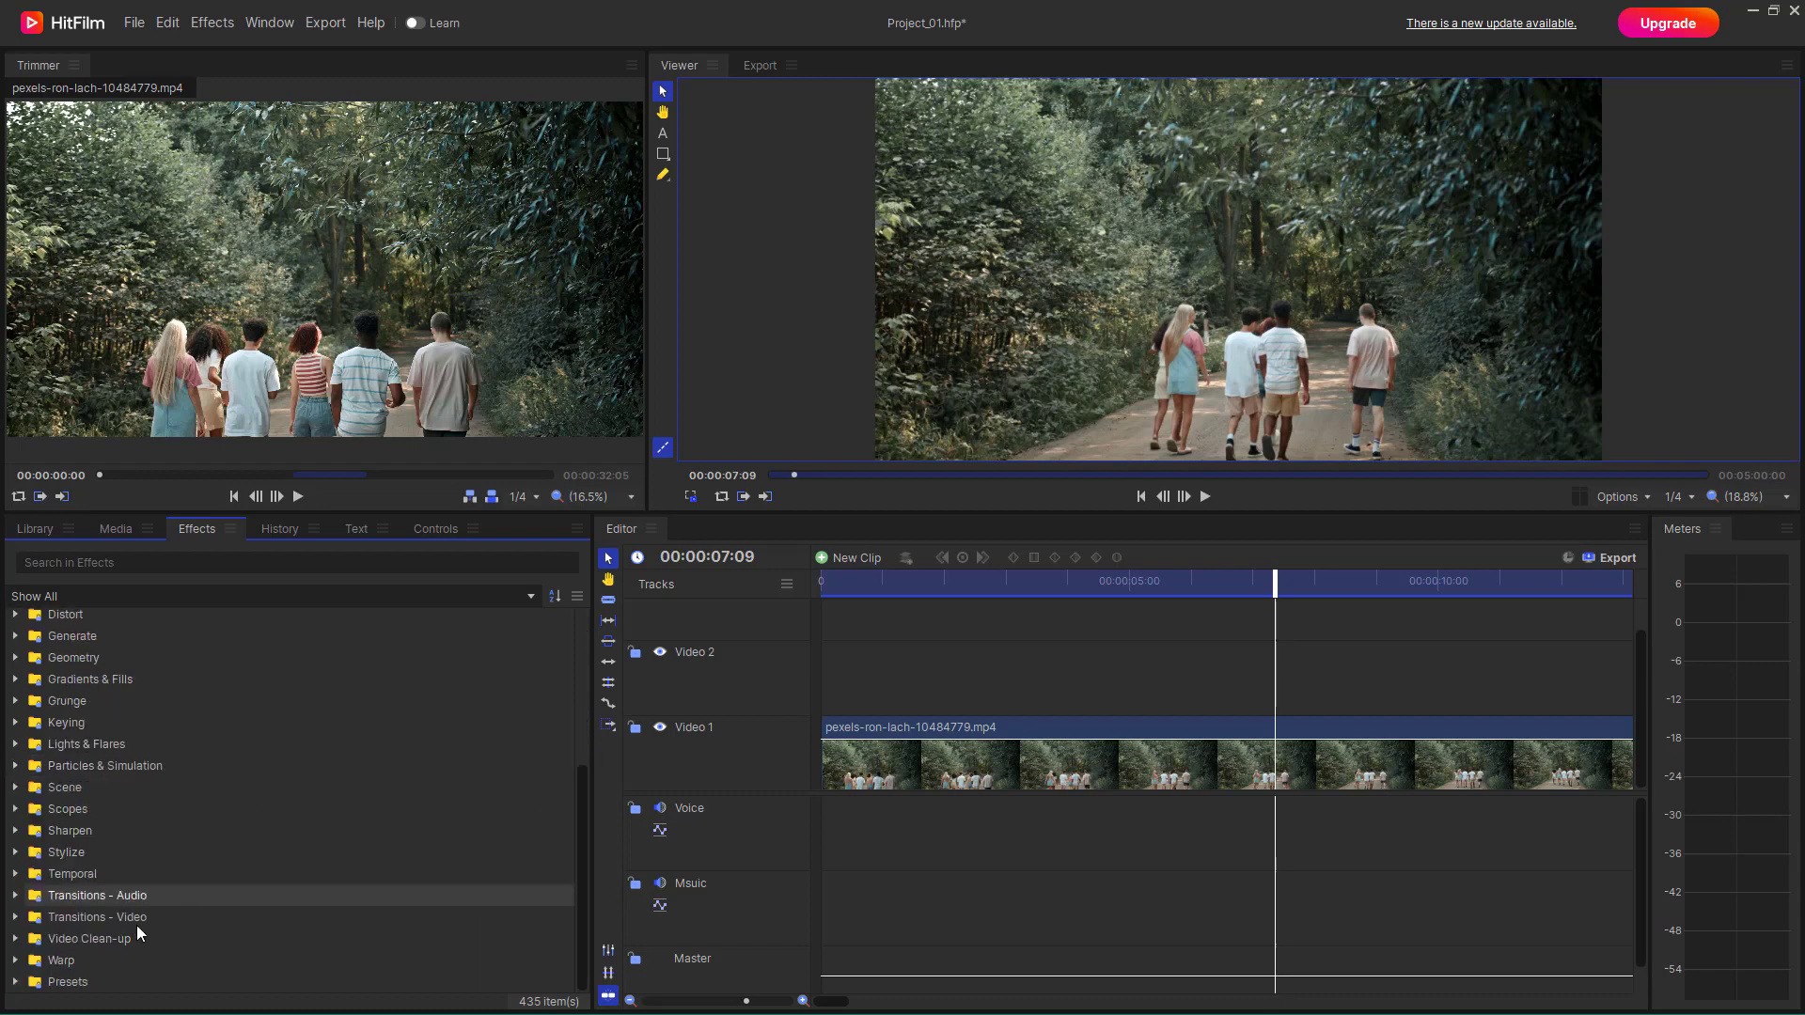
click(17, 985)
scroll(214, 843, down, 7)
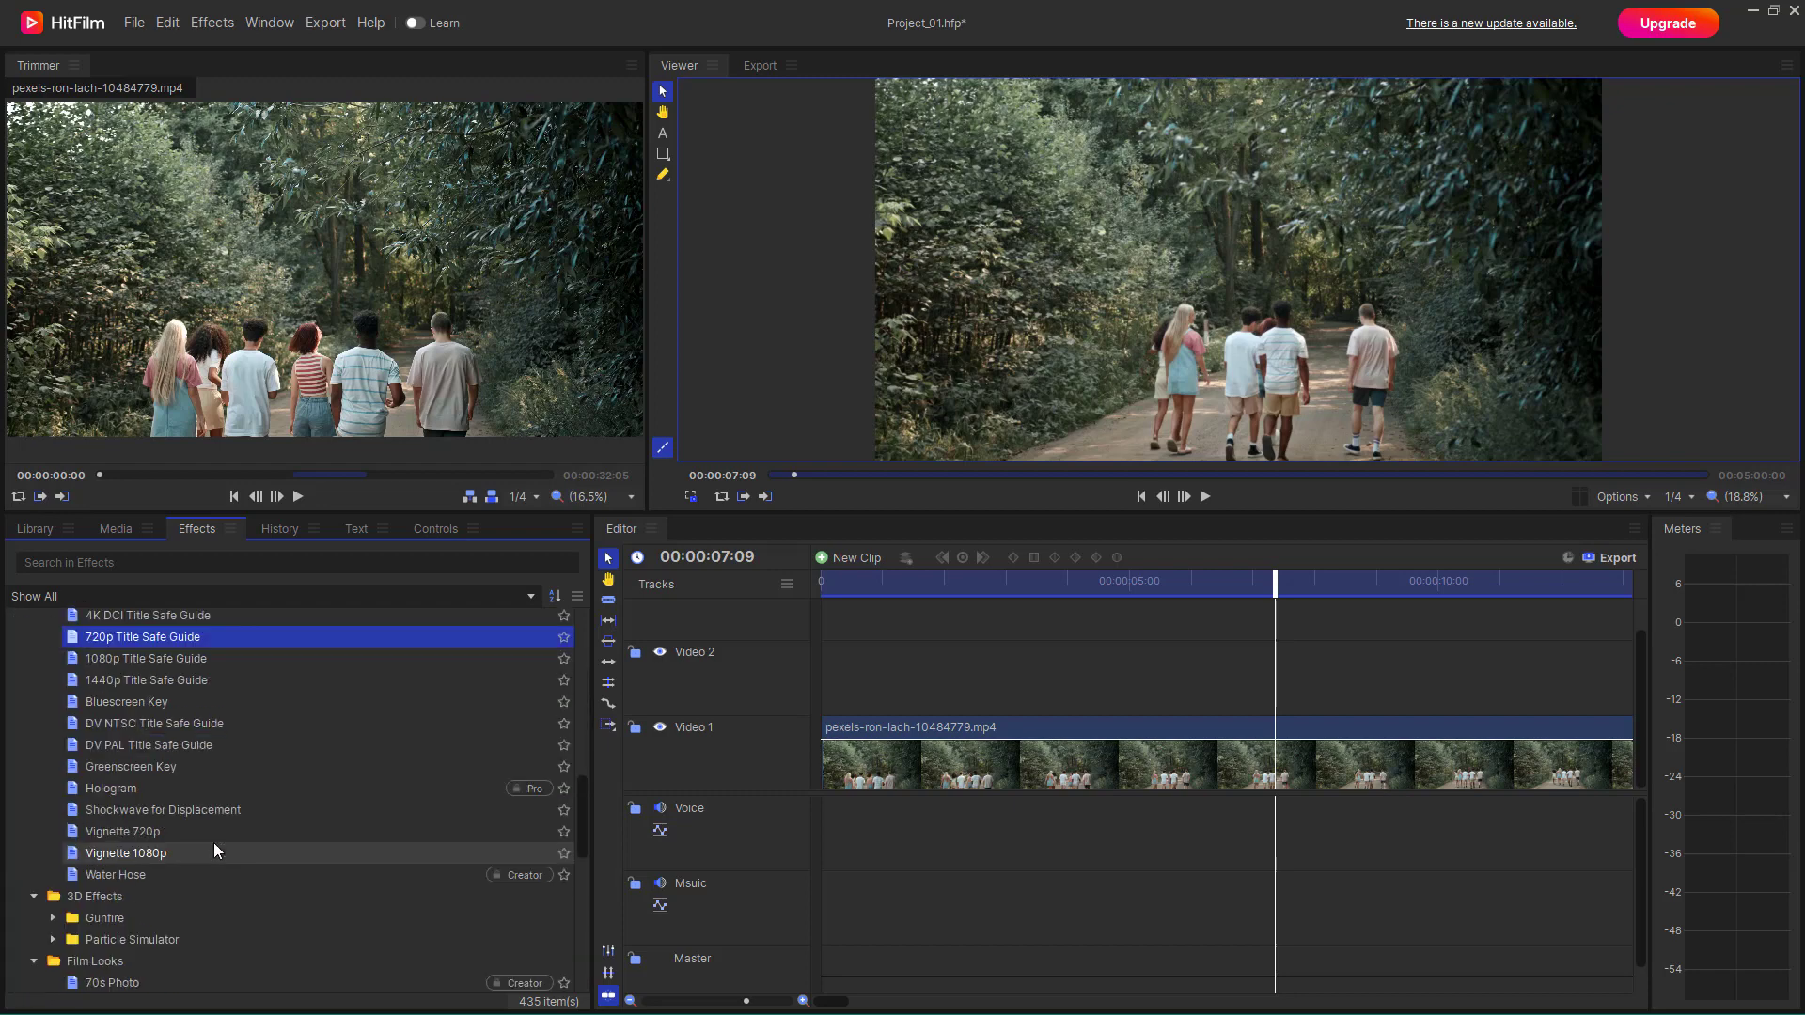
scroll(213, 843, down, 2)
scroll(214, 843, up, 4)
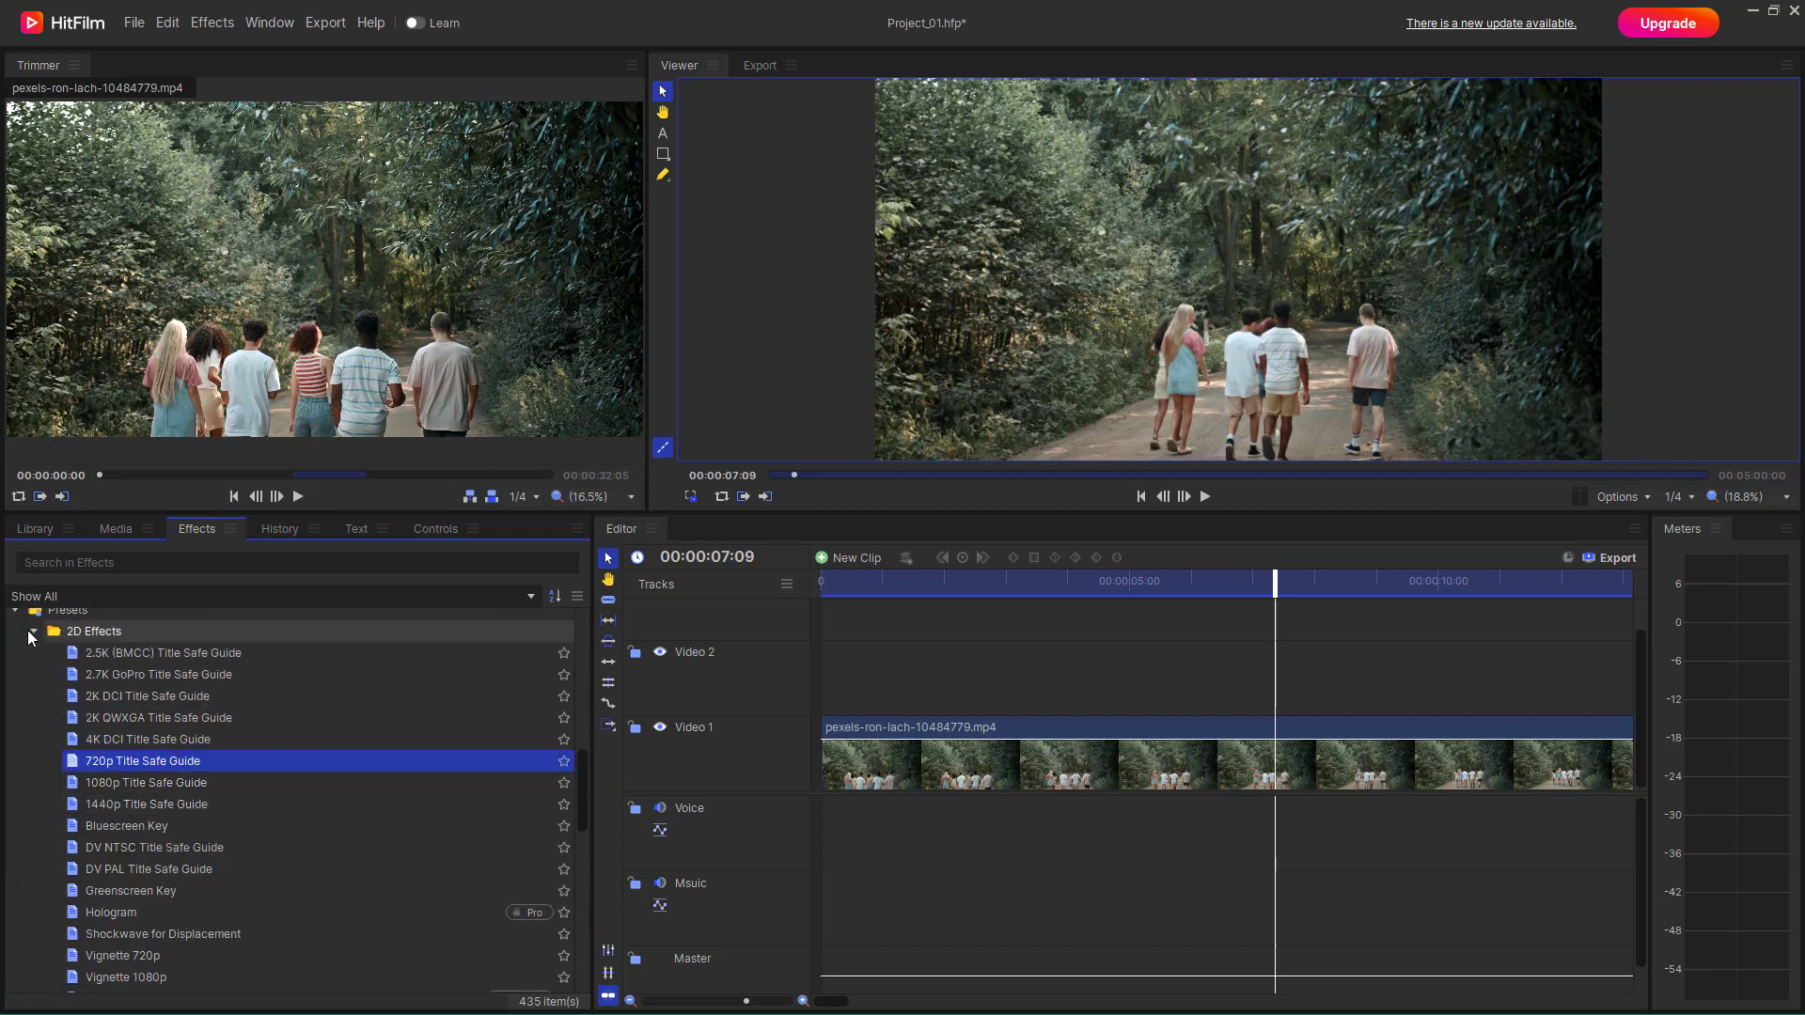
click(31, 632)
click(33, 653)
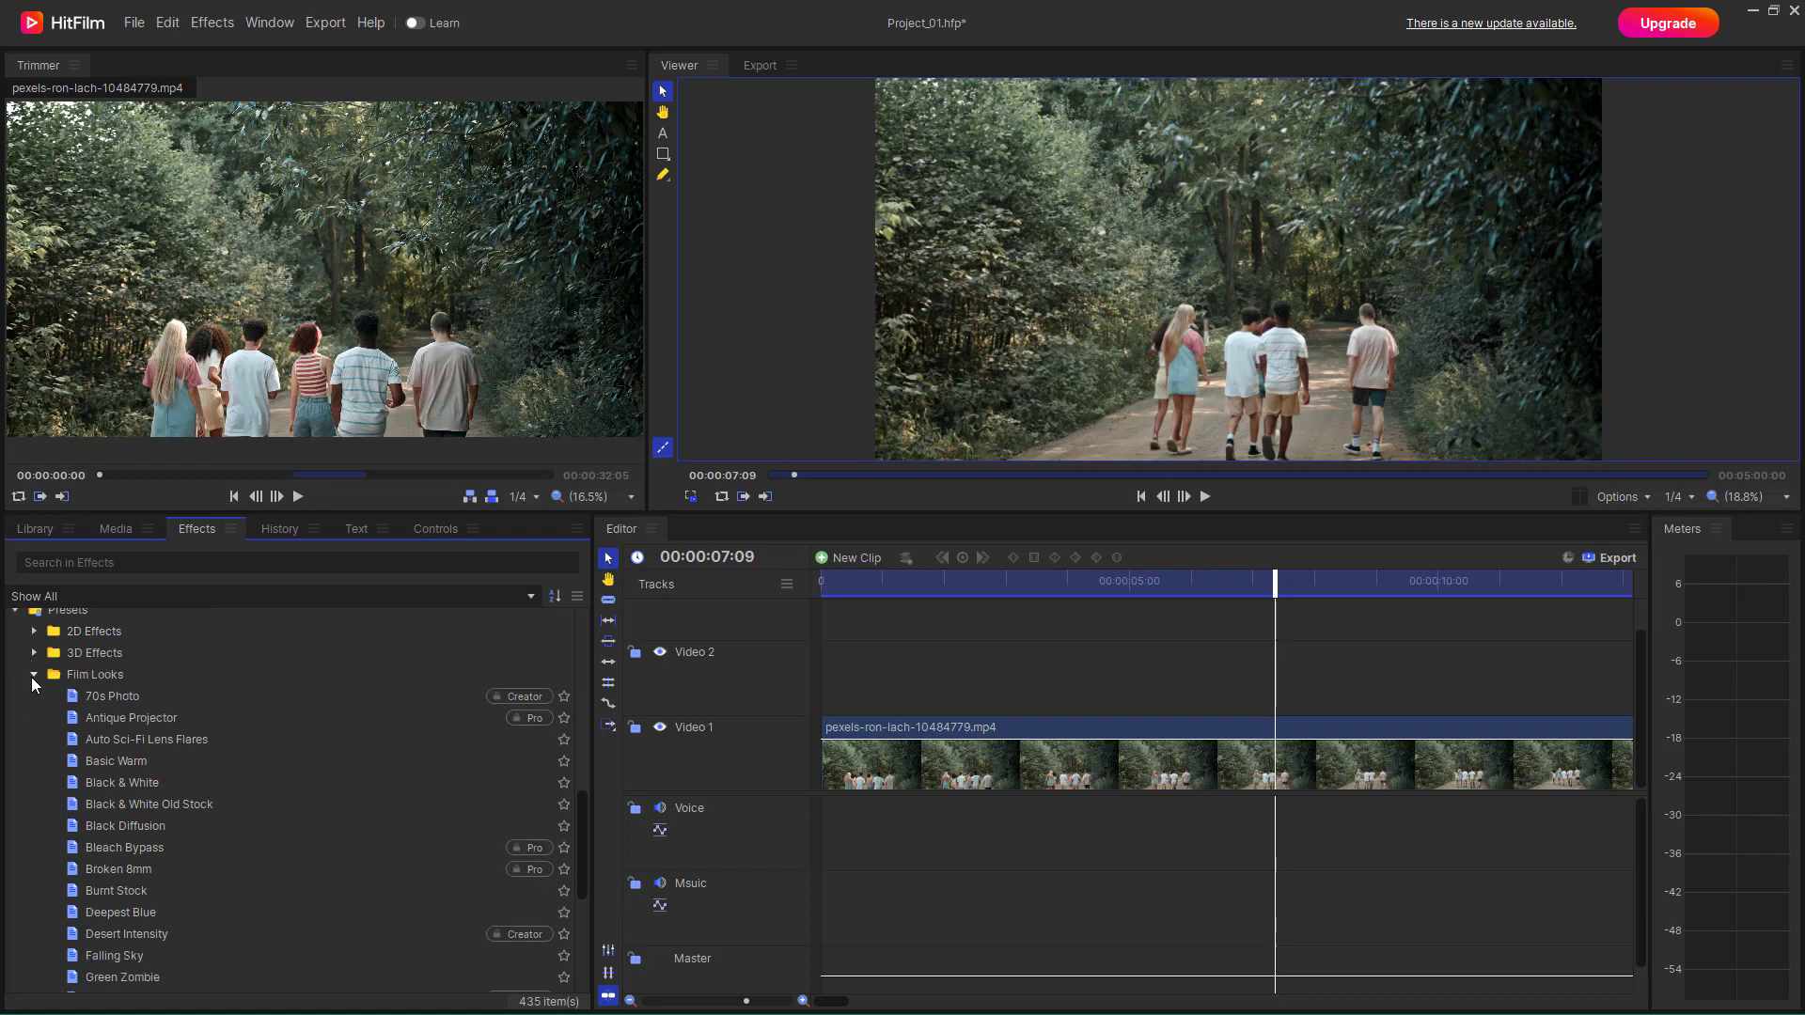
click(32, 675)
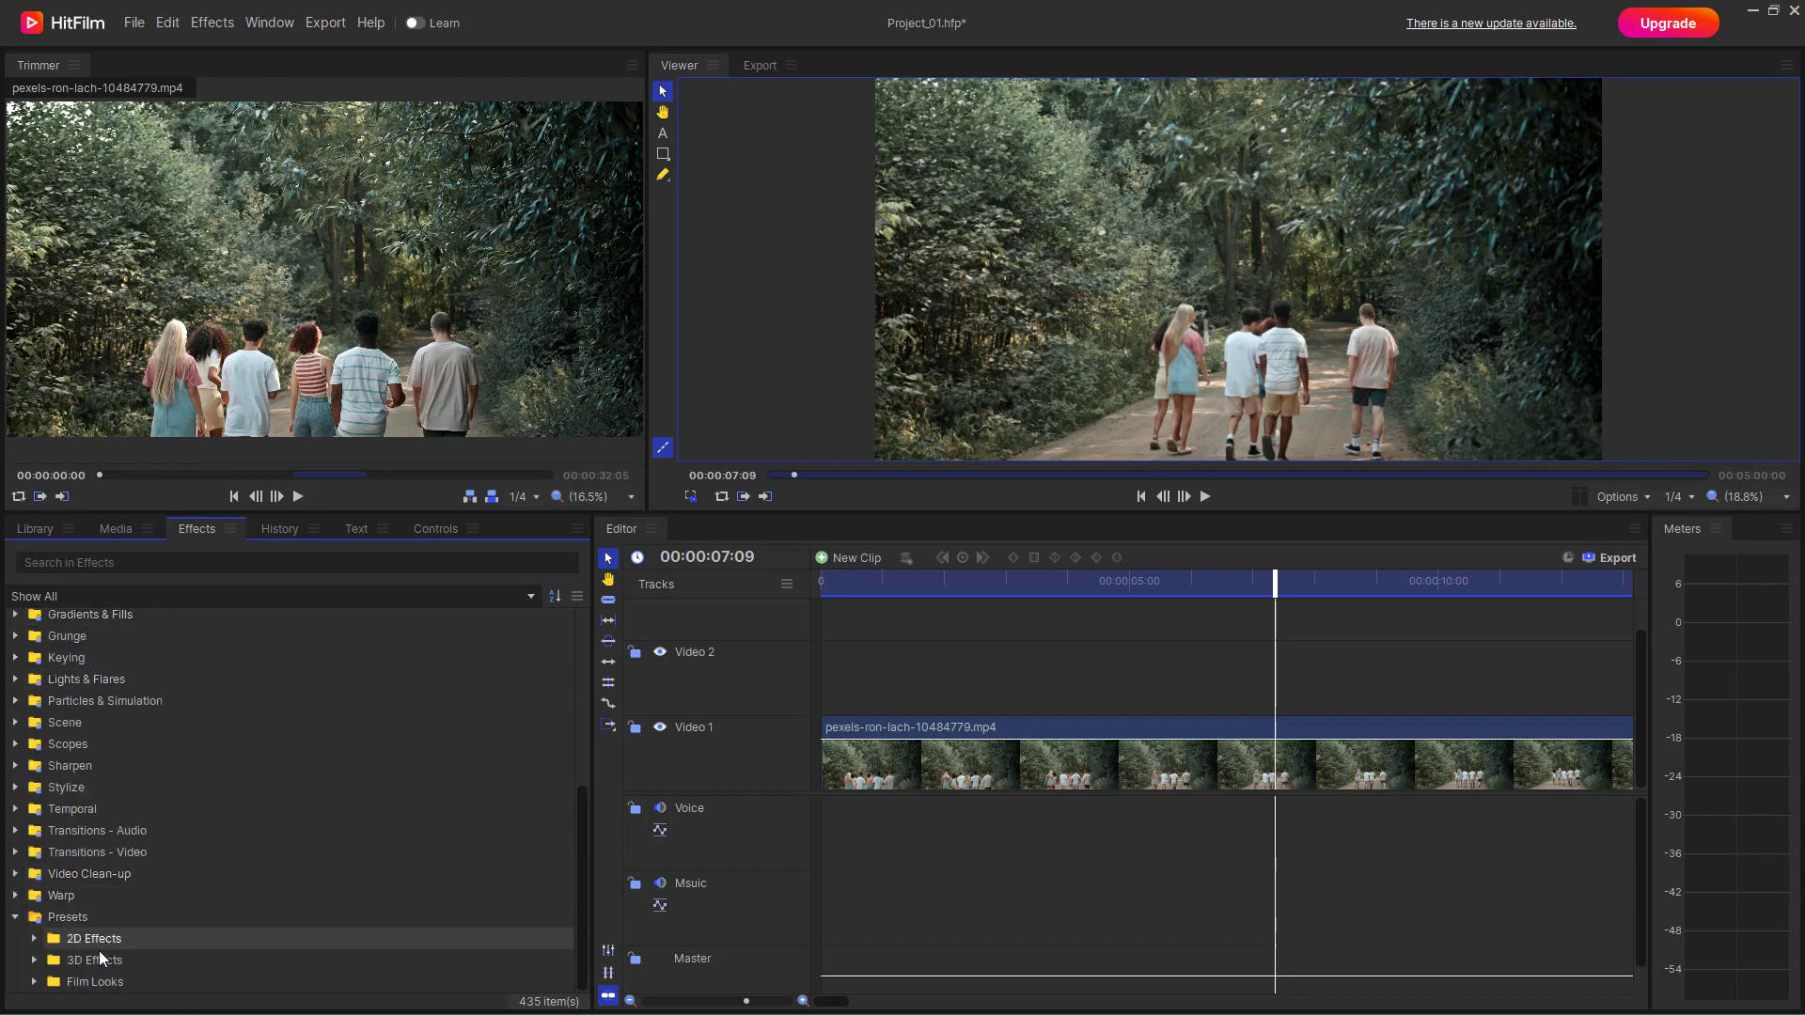
click(34, 981)
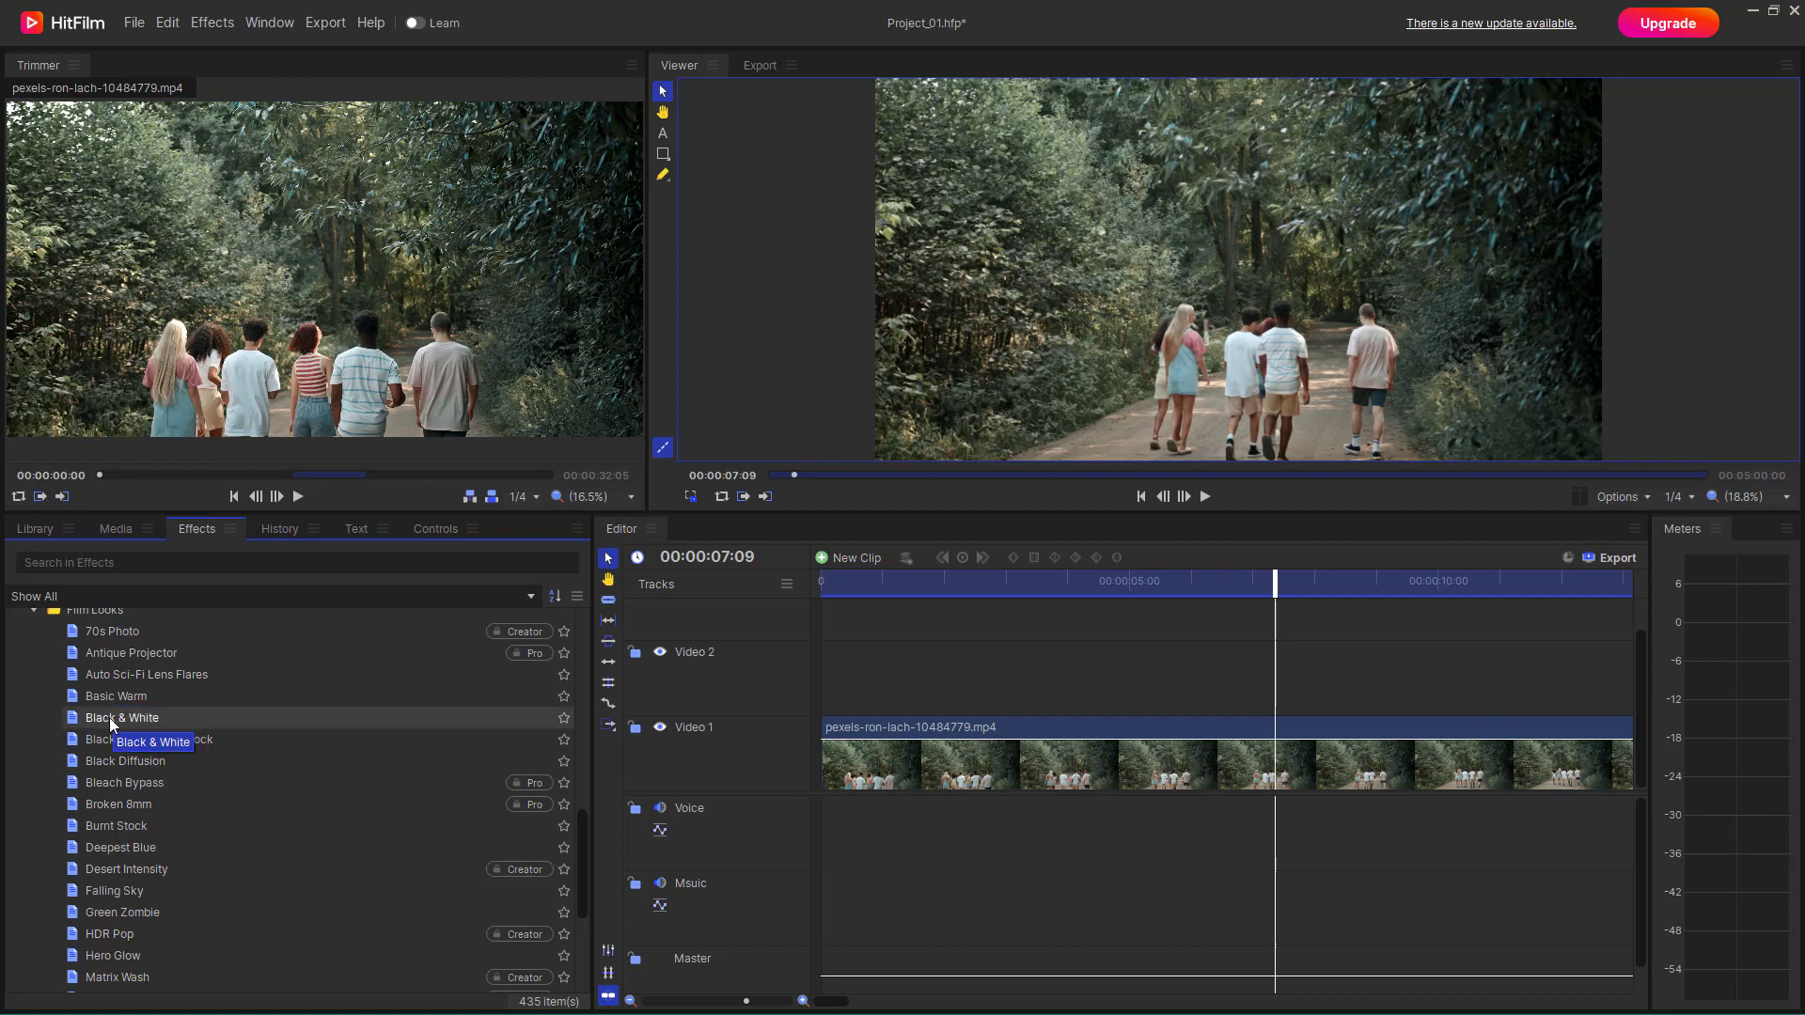
Place the Black & White film look on Video 2 above the clip, shift it slightly earlier, and preview the frame at 00:00:08:24
drag(109, 719, 1125, 669)
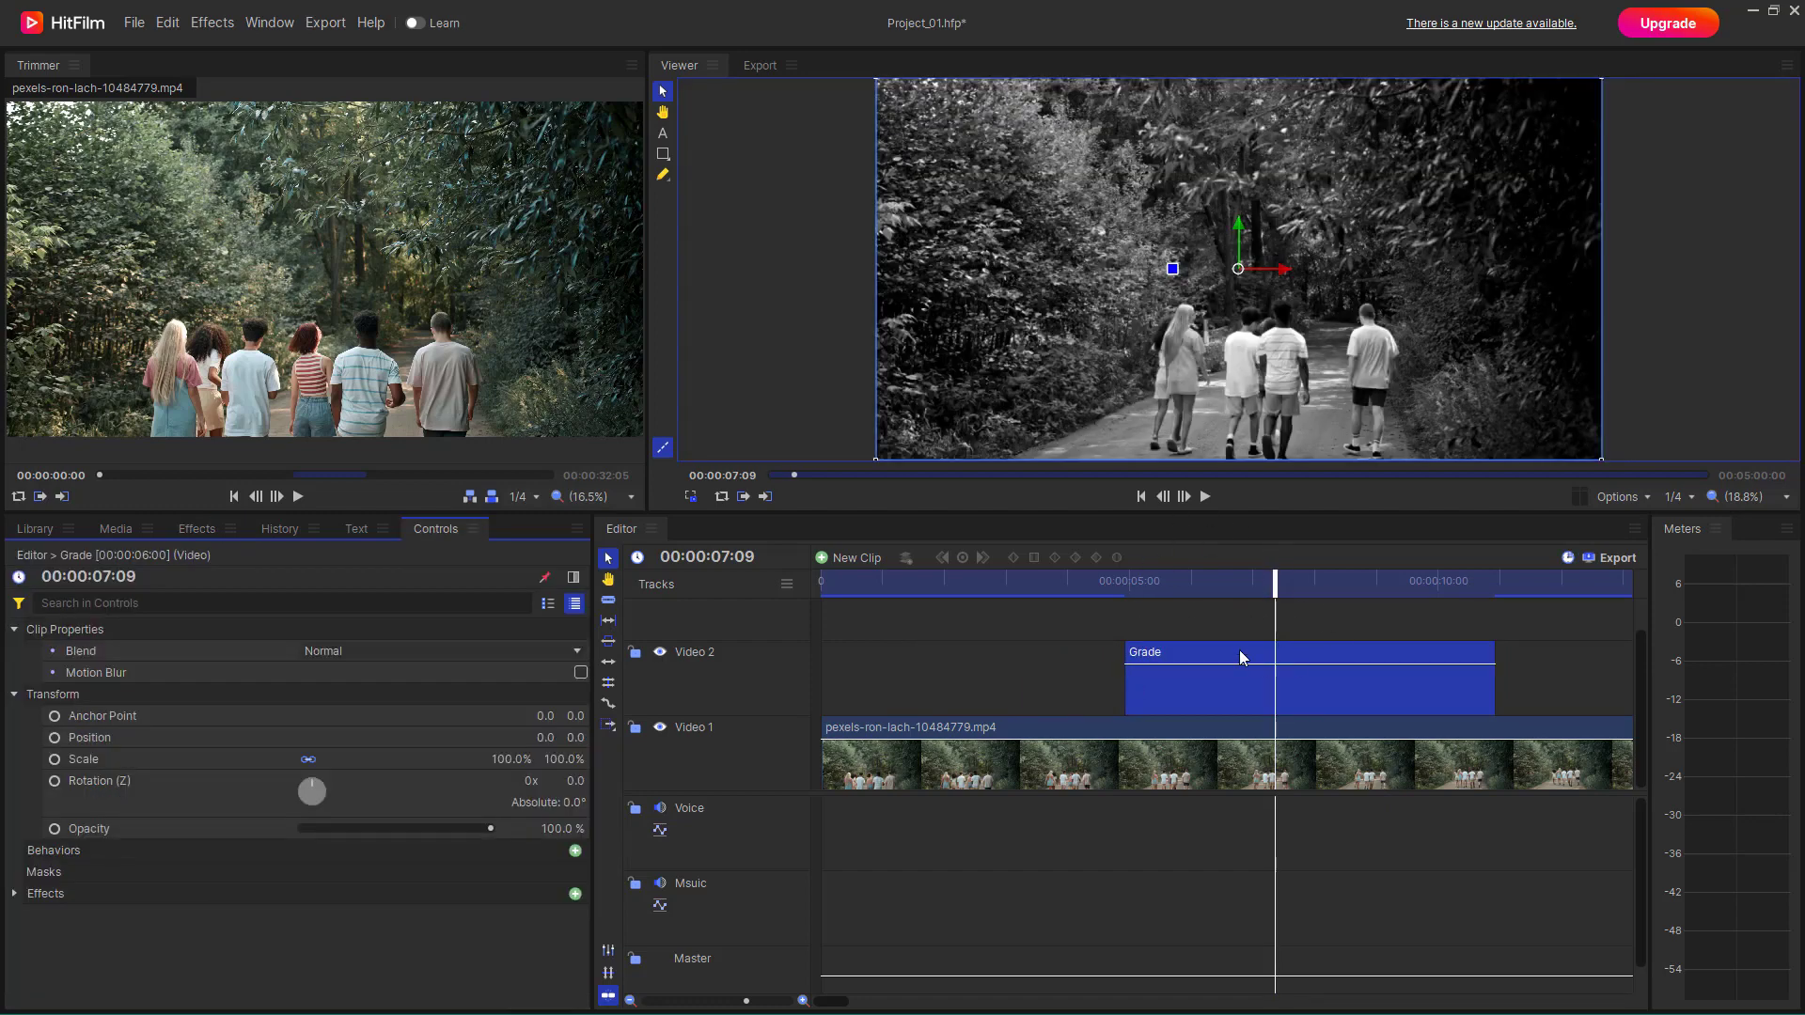
drag(1275, 579, 1374, 581)
mouse_move(1202, 684)
mouse_down()
mouse_move(1154, 684)
mouse_move(1181, 684)
mouse_up()
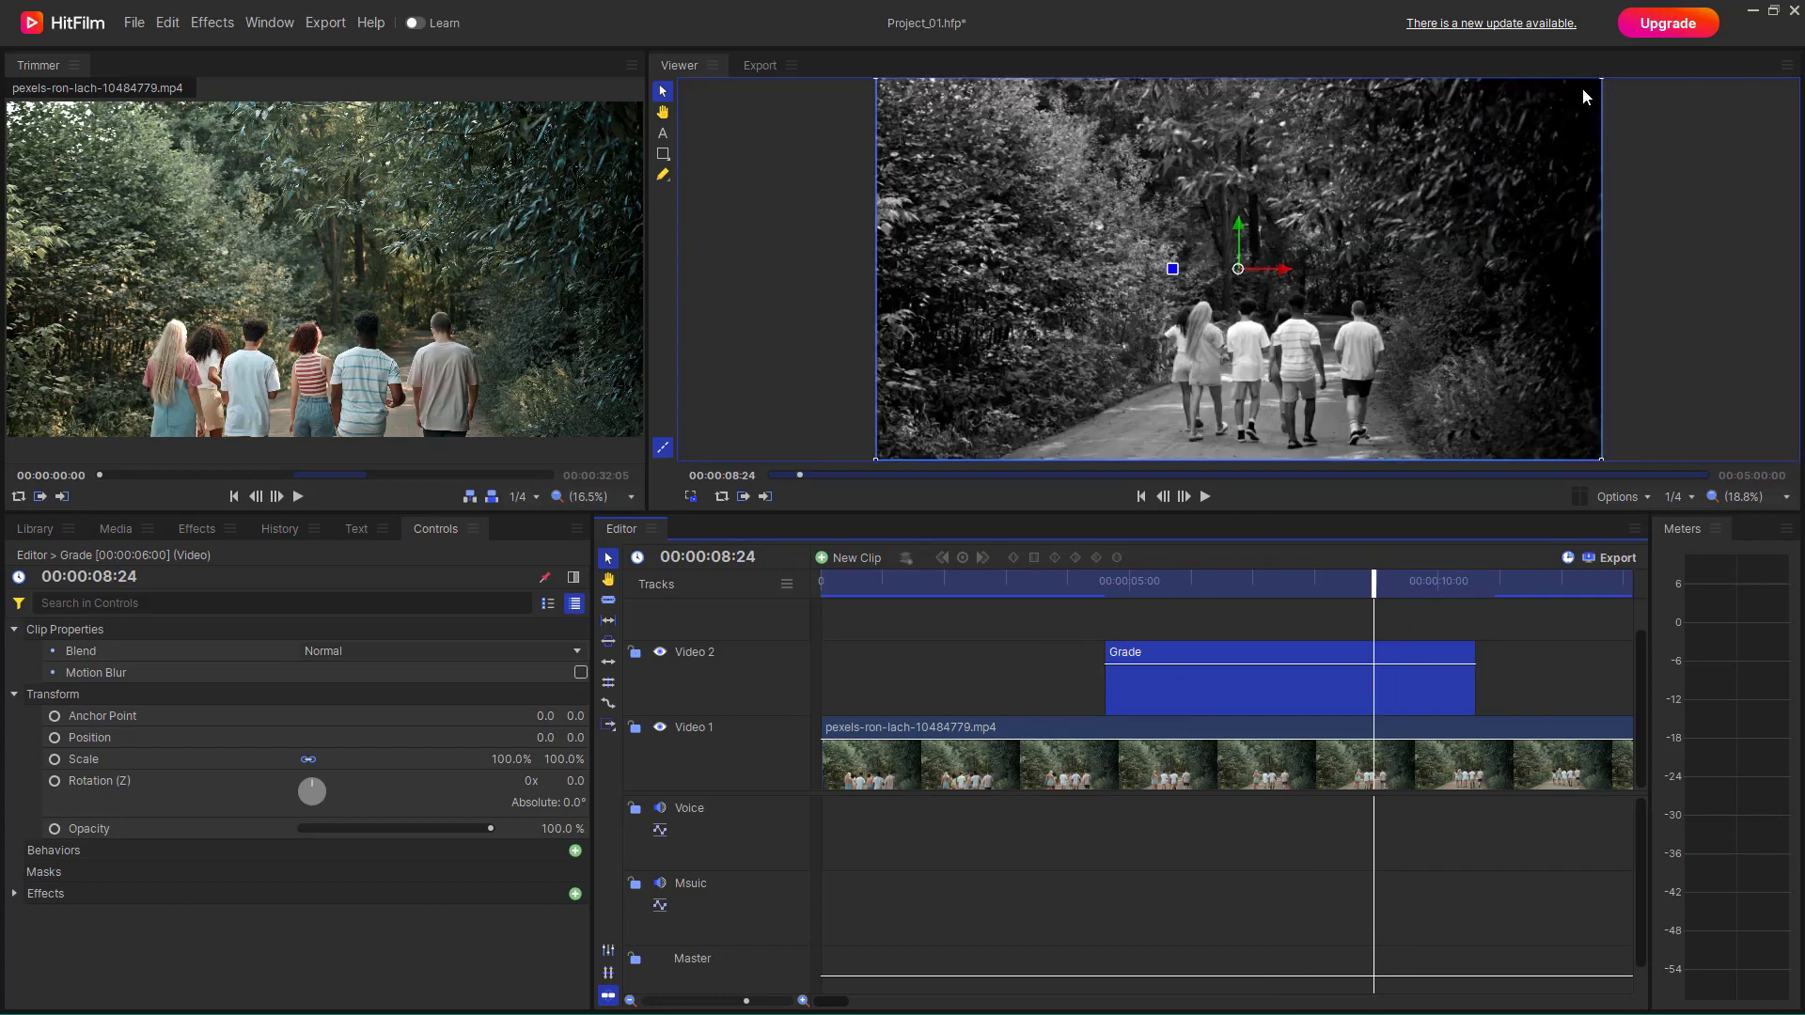
Resize the grade to about 64.5% by 63.1% and place it over the walking group at about 424, -159
drag(1367, 115, 1542, 274)
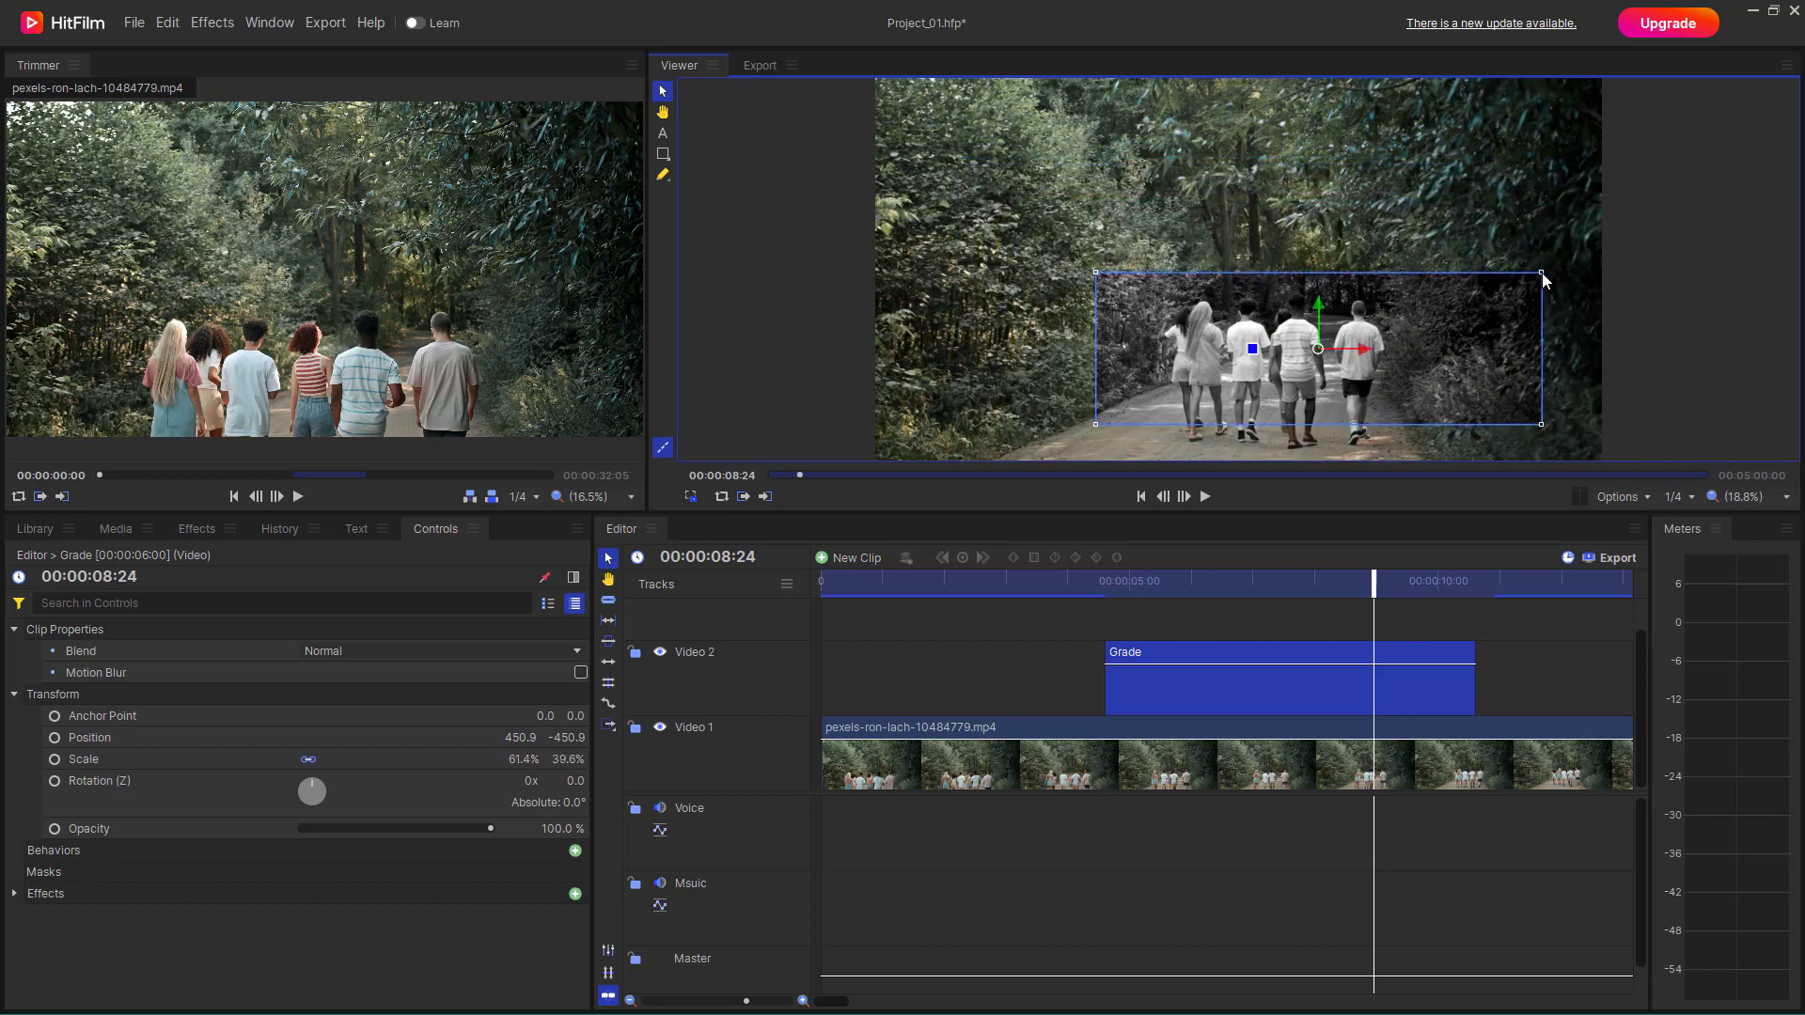
drag(1410, 214, 1325, 445)
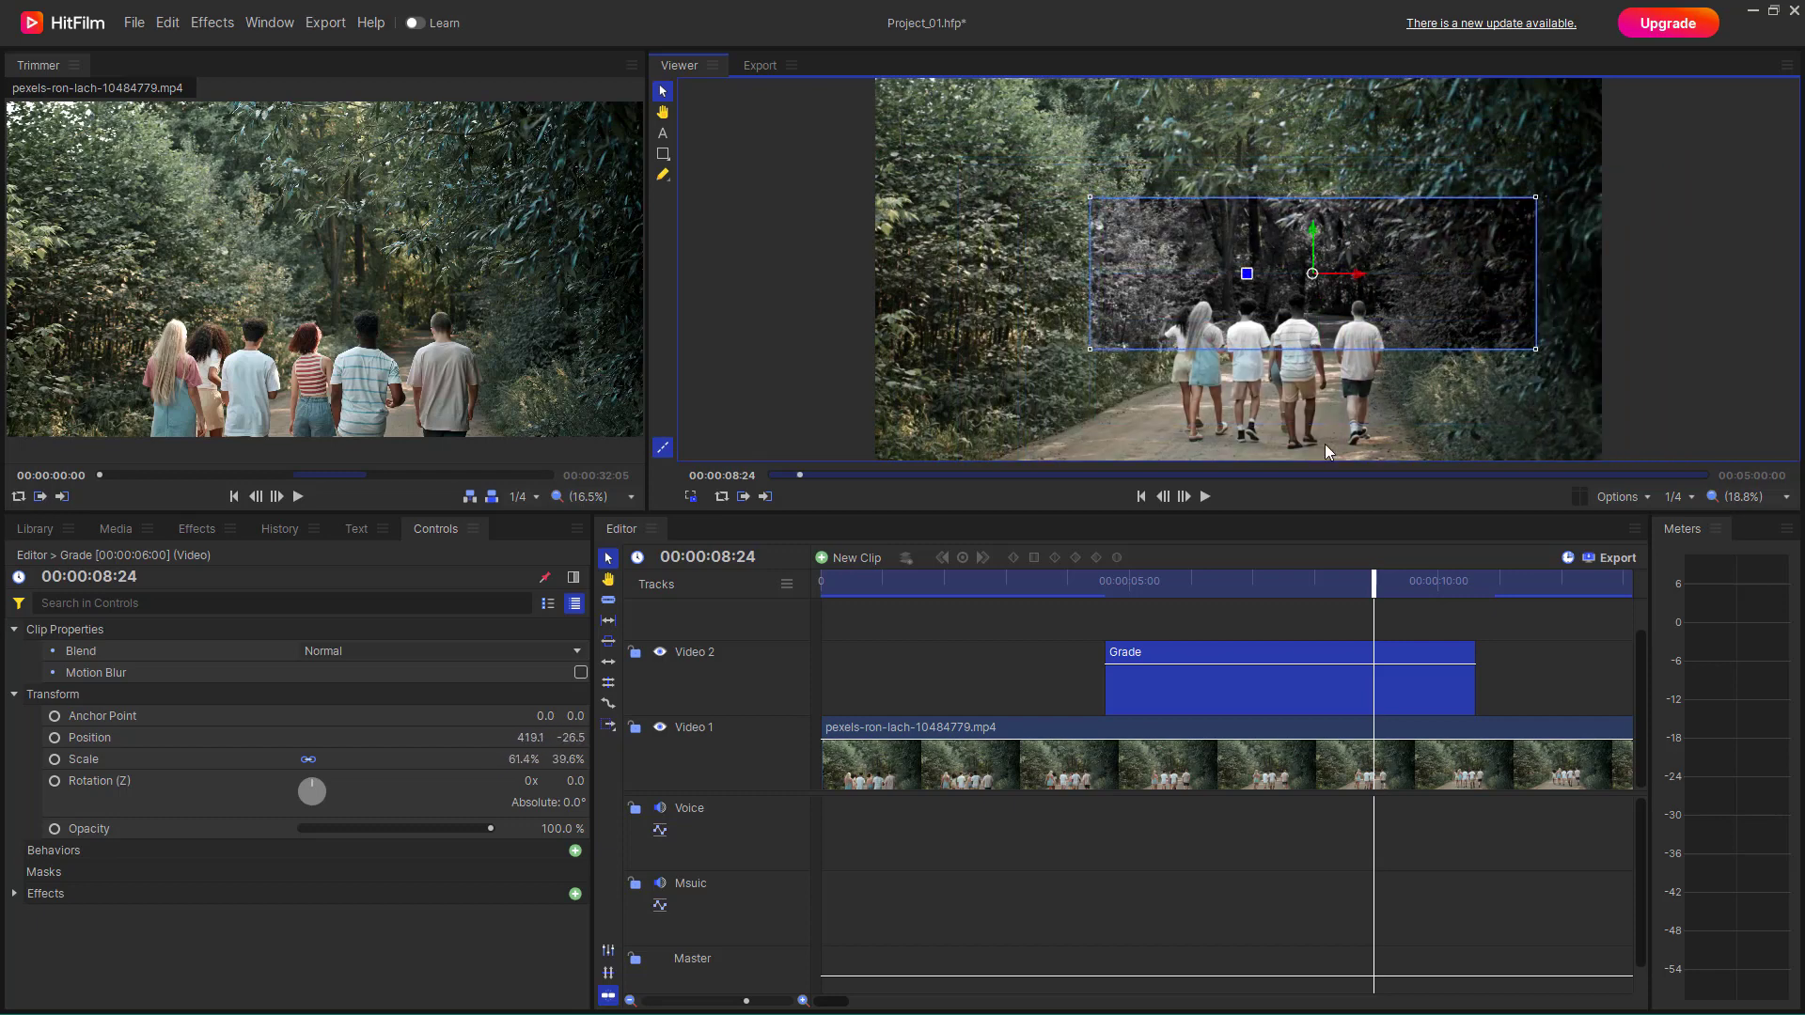
drag(1360, 318, 1308, 307)
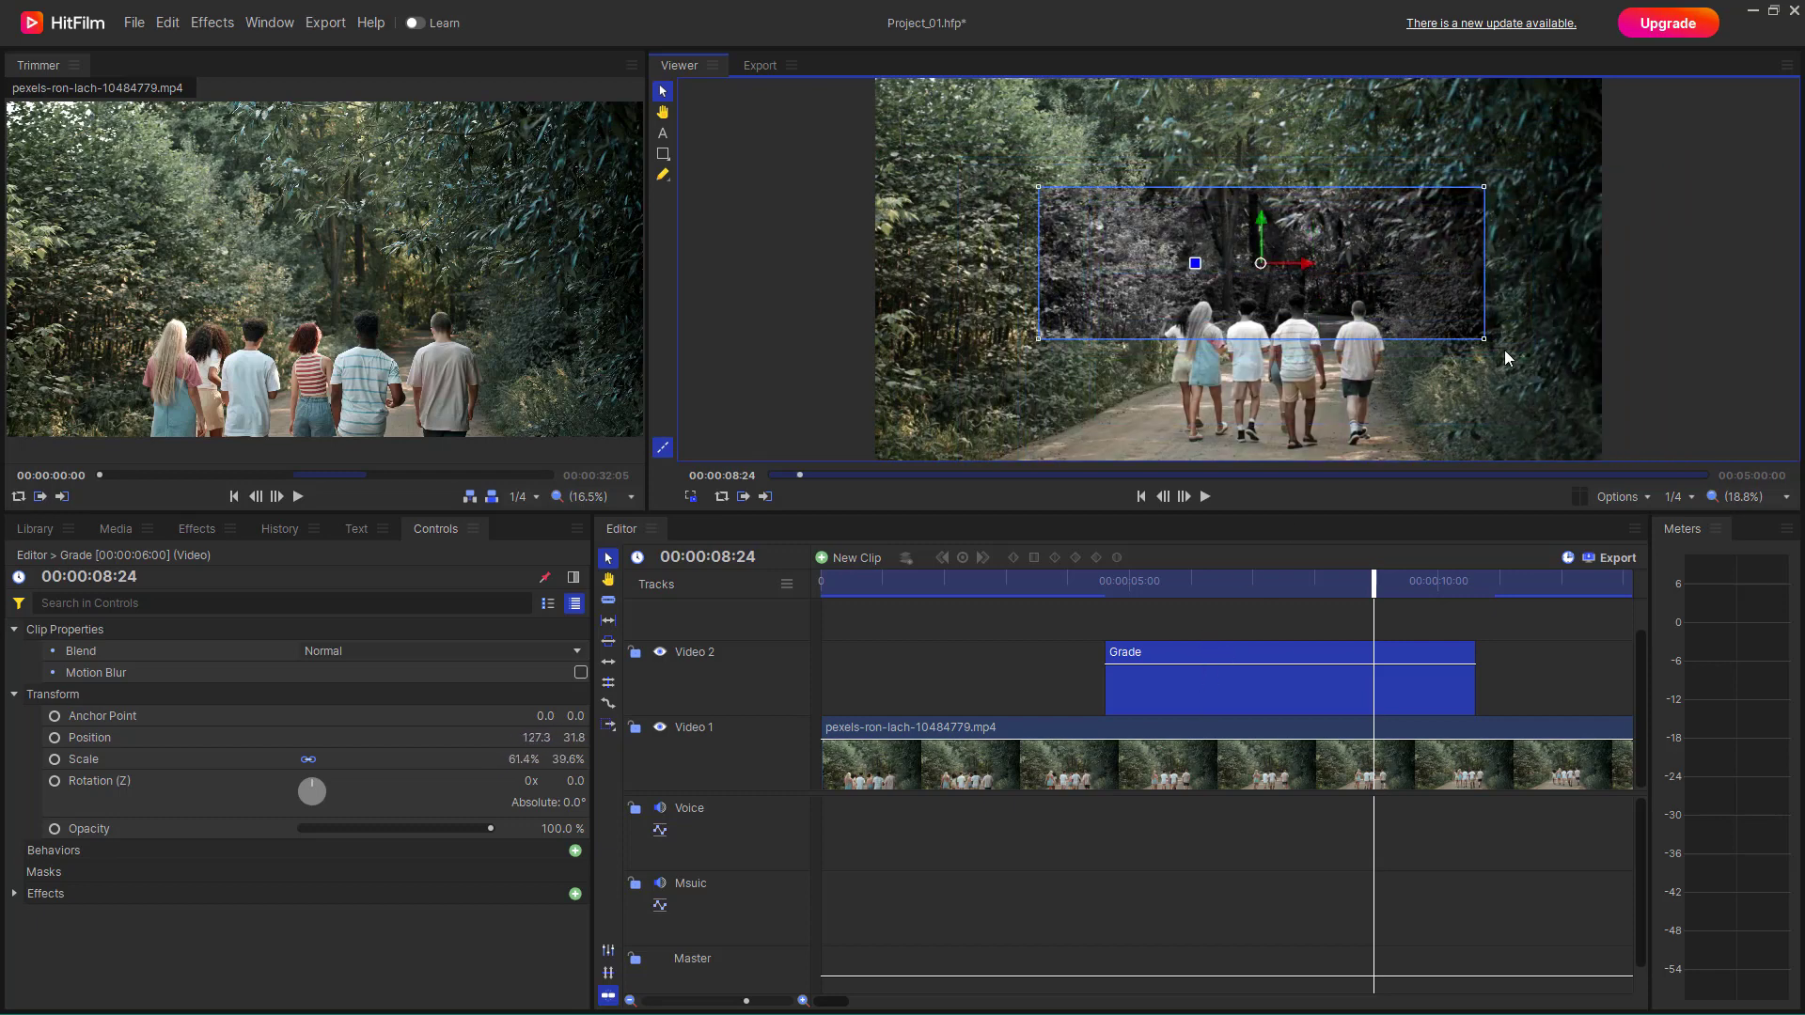
drag(1483, 338, 1499, 404)
drag(1353, 331, 1408, 349)
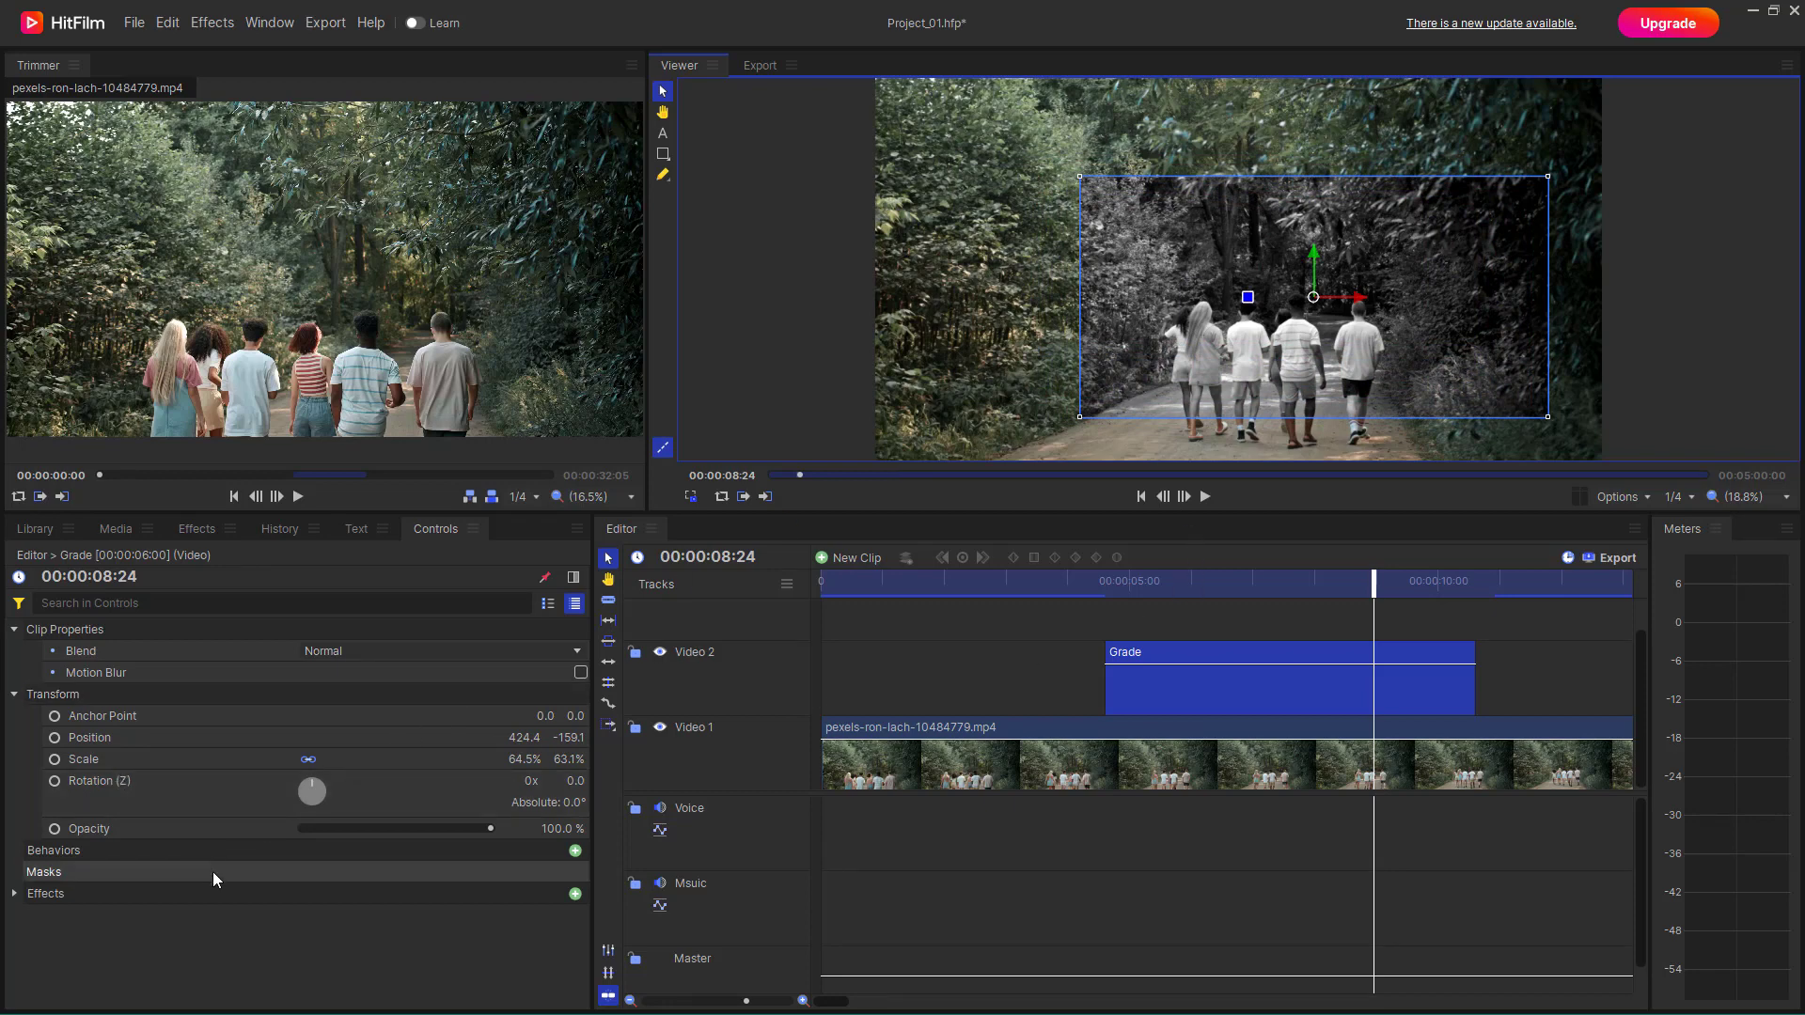
Examine the Hue, Saturation & Lightness and Brightness & Contrast effects that make up the selected grade
click(15, 894)
scroll(147, 910, down, 3)
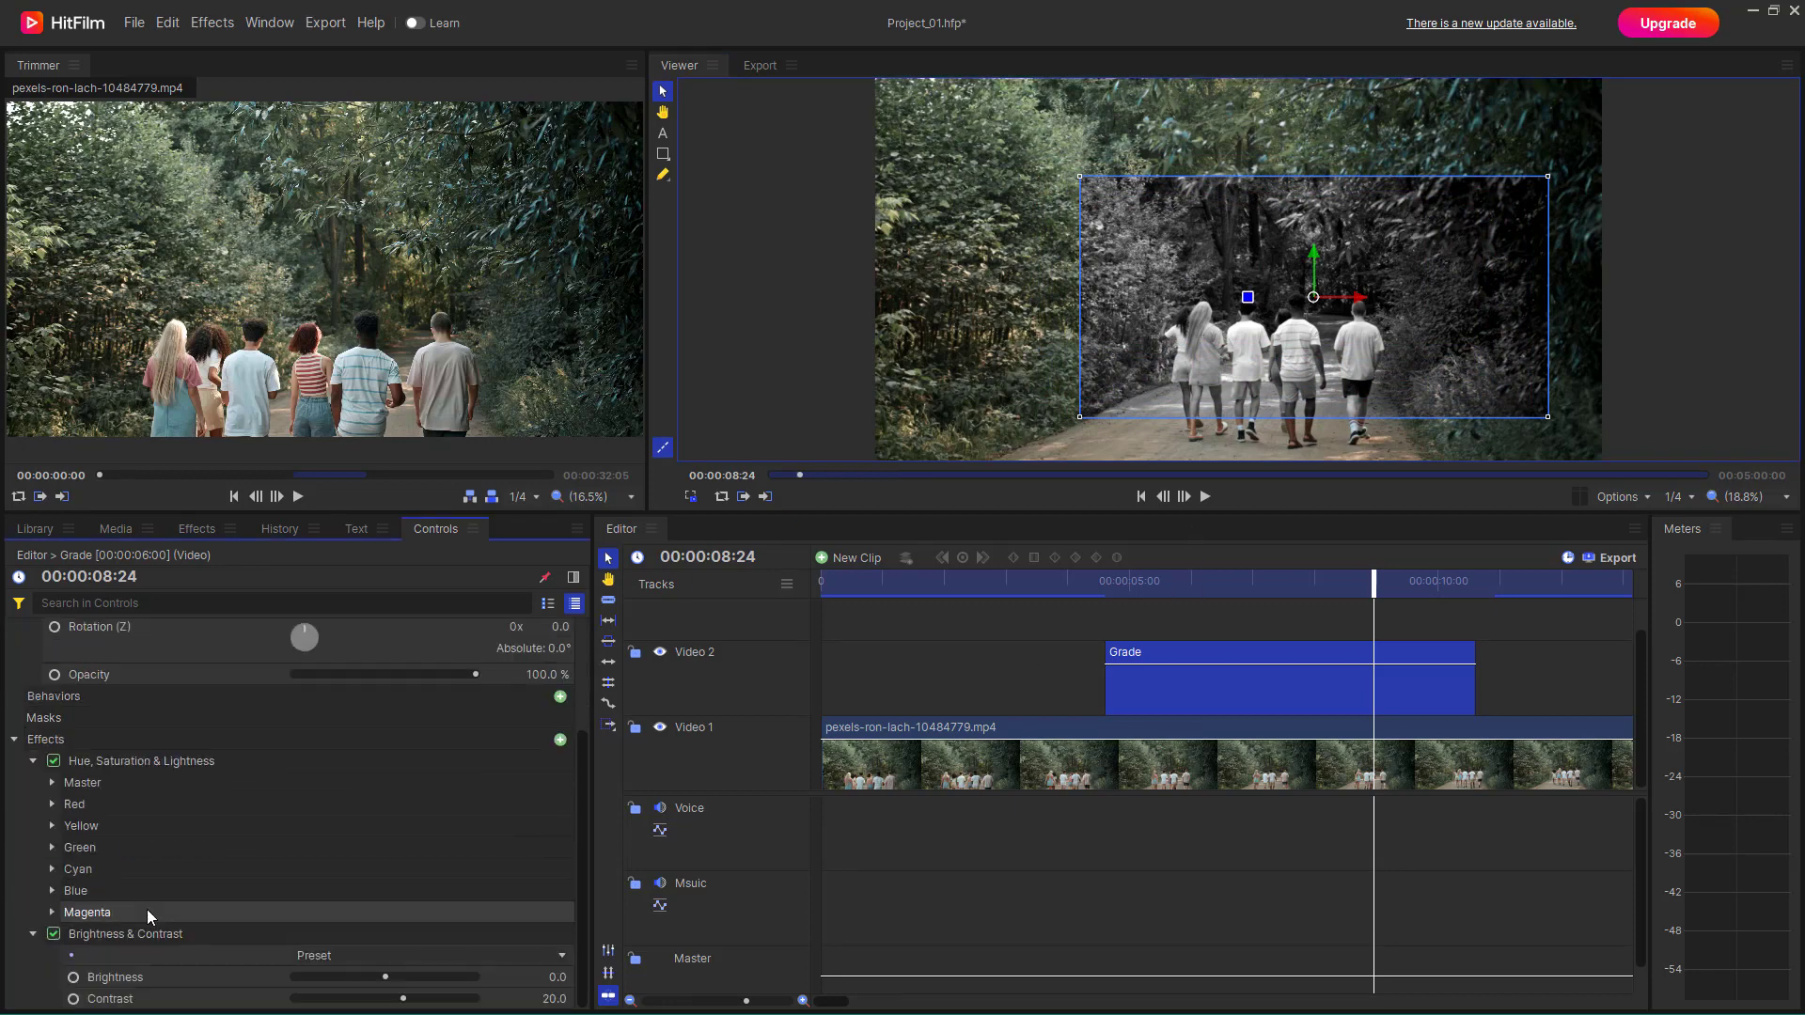
click(53, 760)
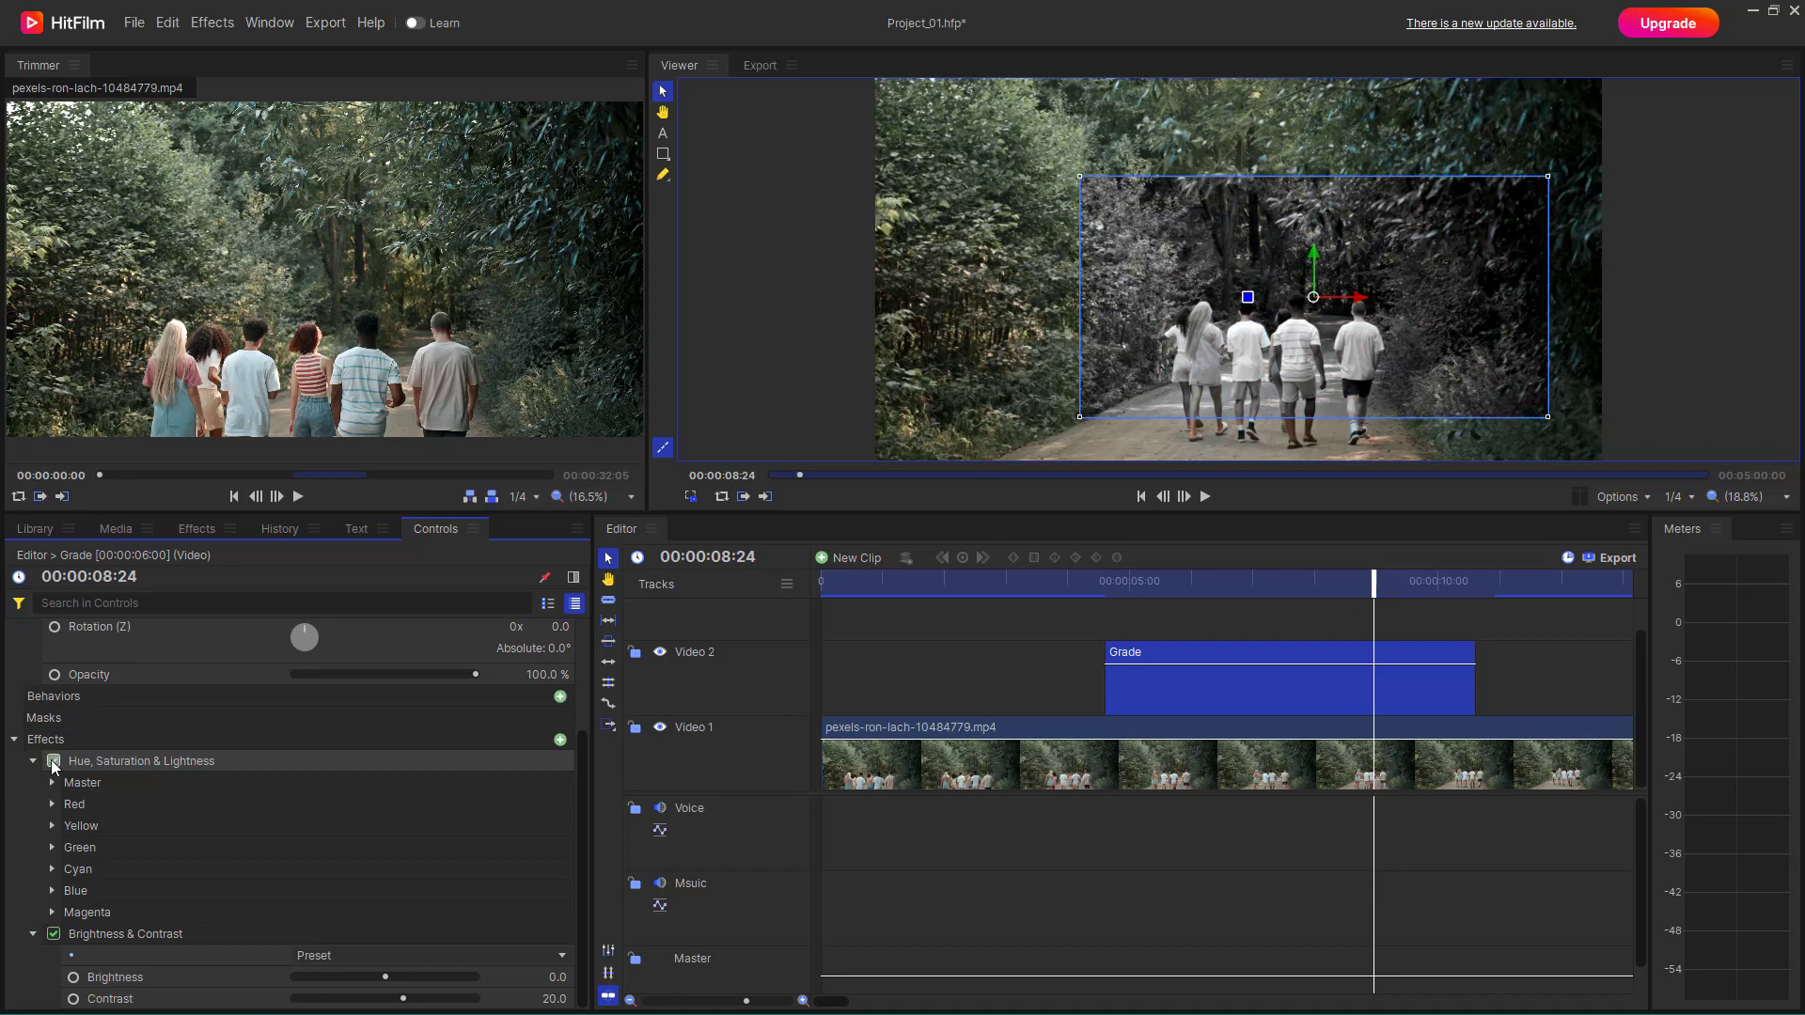
click(51, 932)
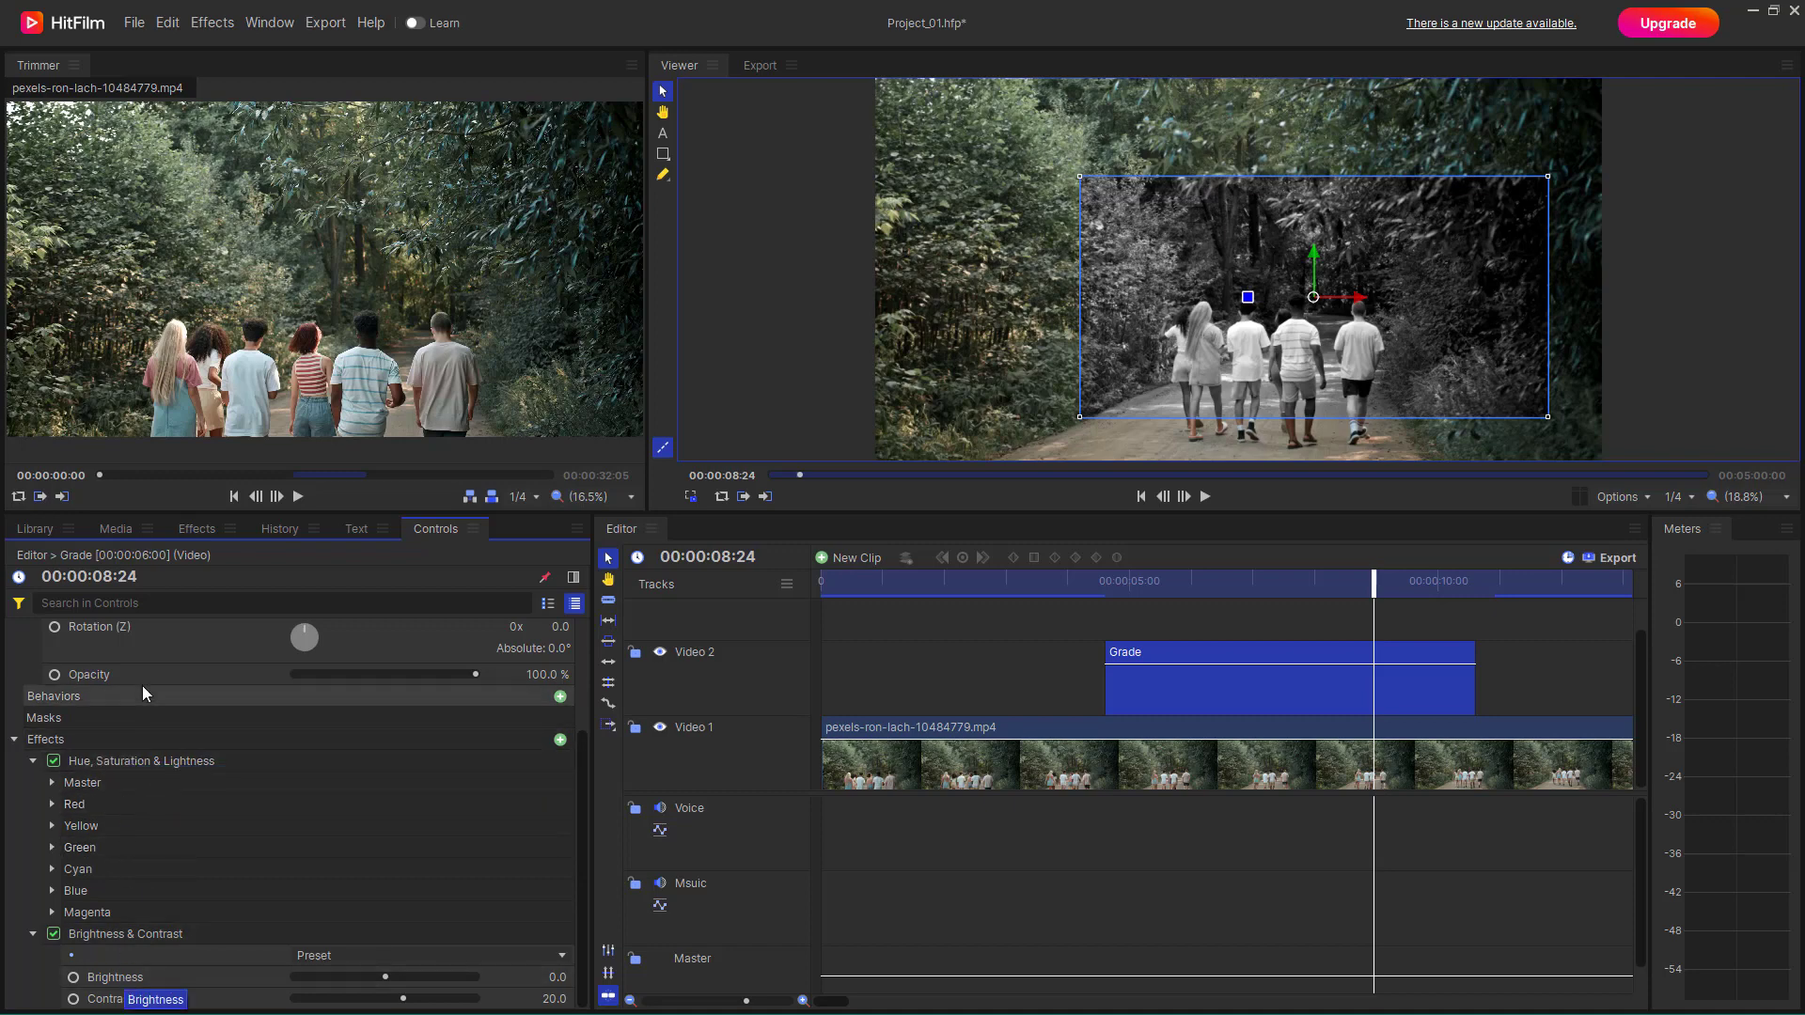
Add the Black & White Old Stock film look on Video 2 directly before the existing grade and preview it at 00:00:02:19
click(1135, 688)
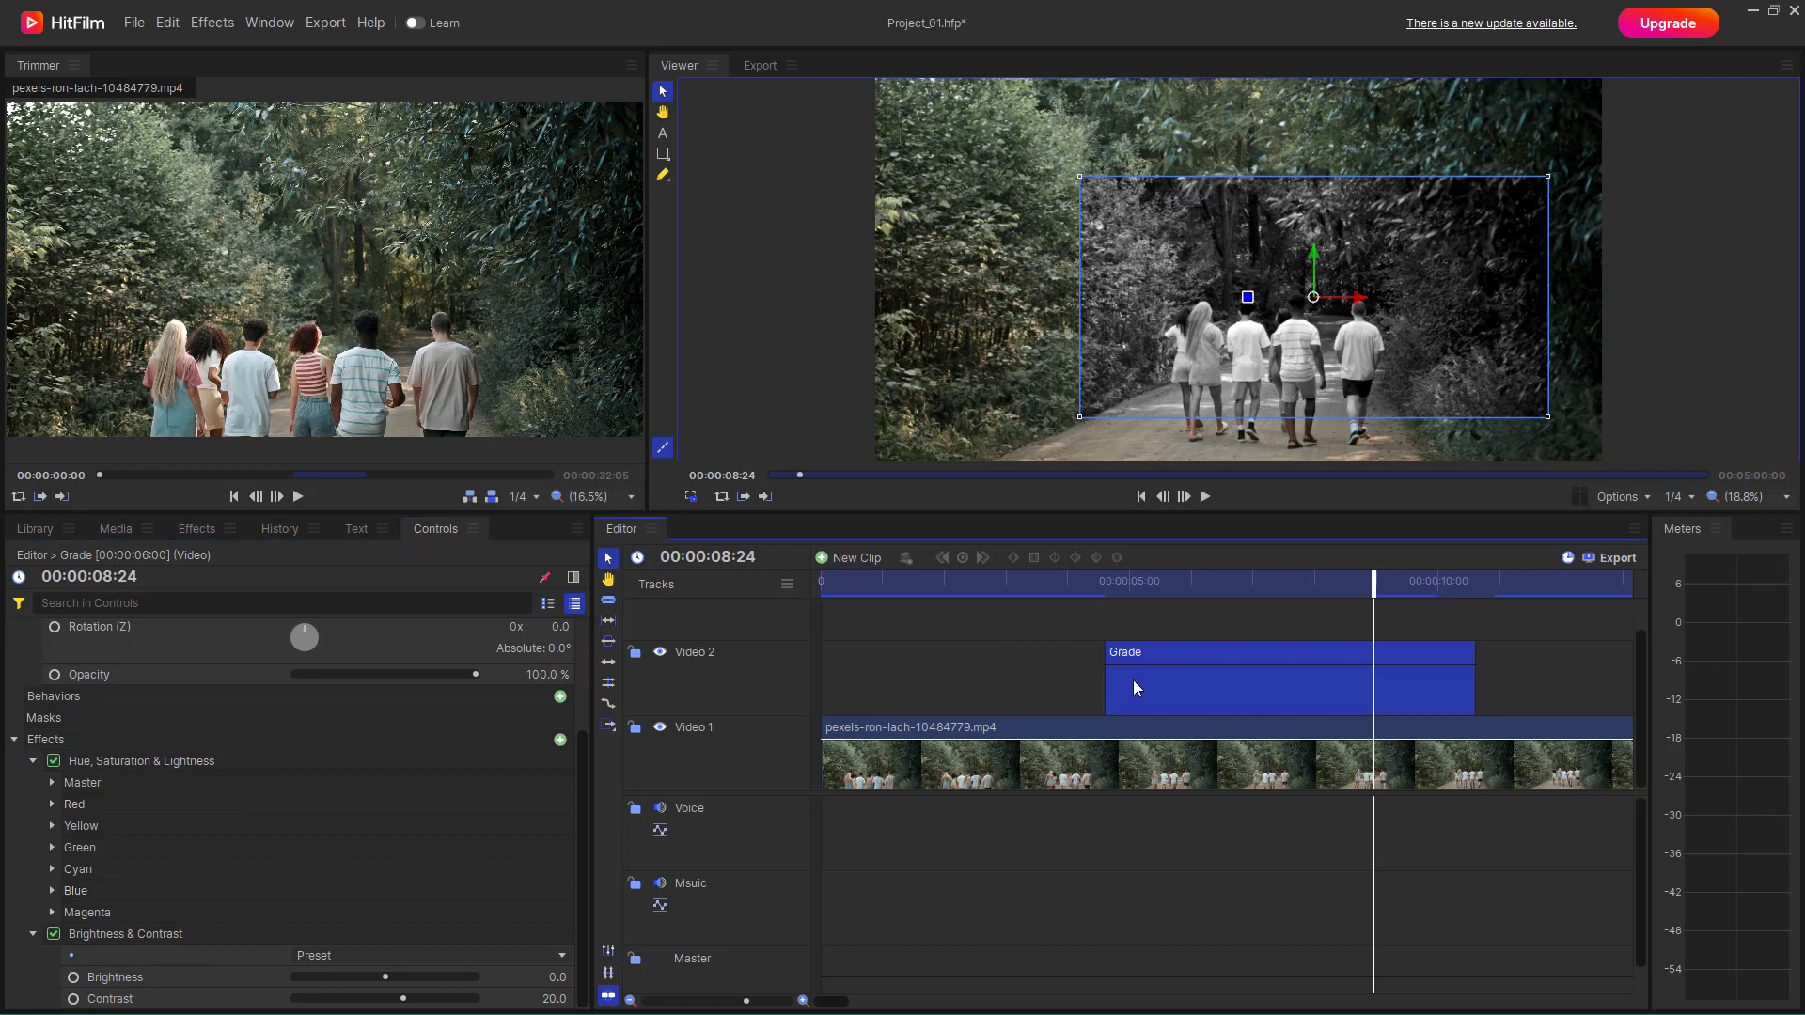
click(197, 528)
click(926, 773)
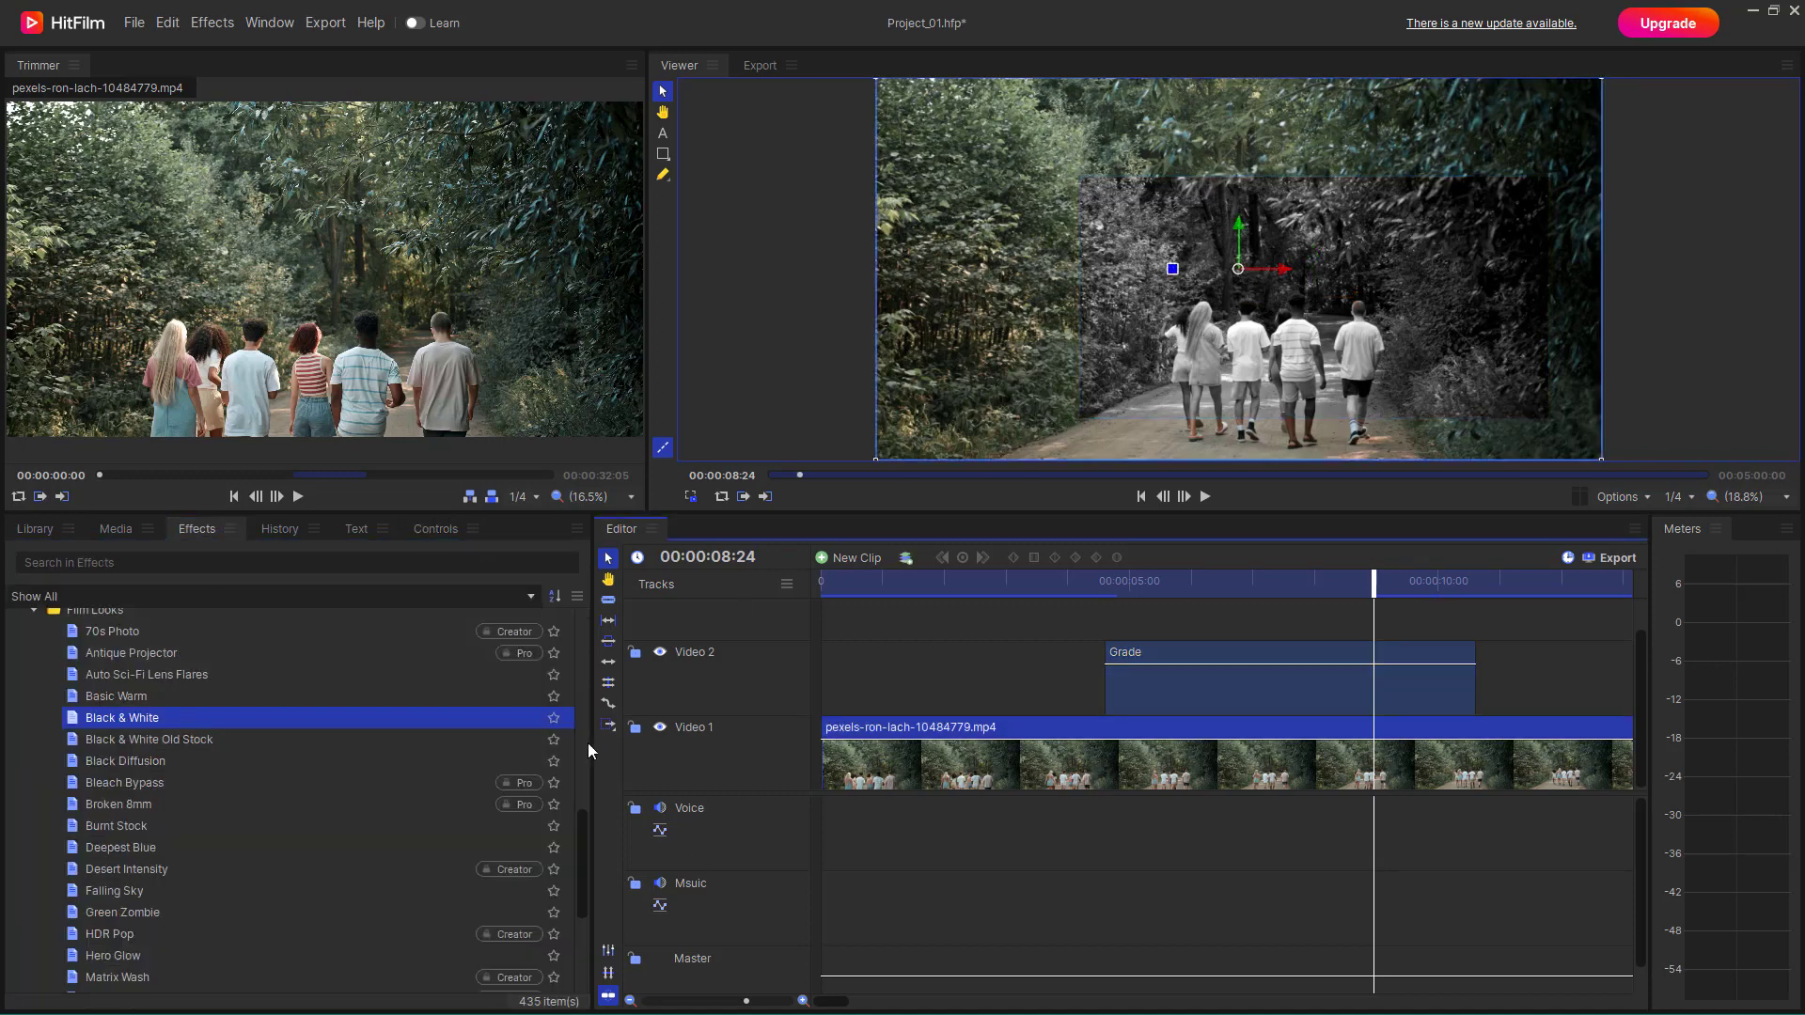
click(143, 722)
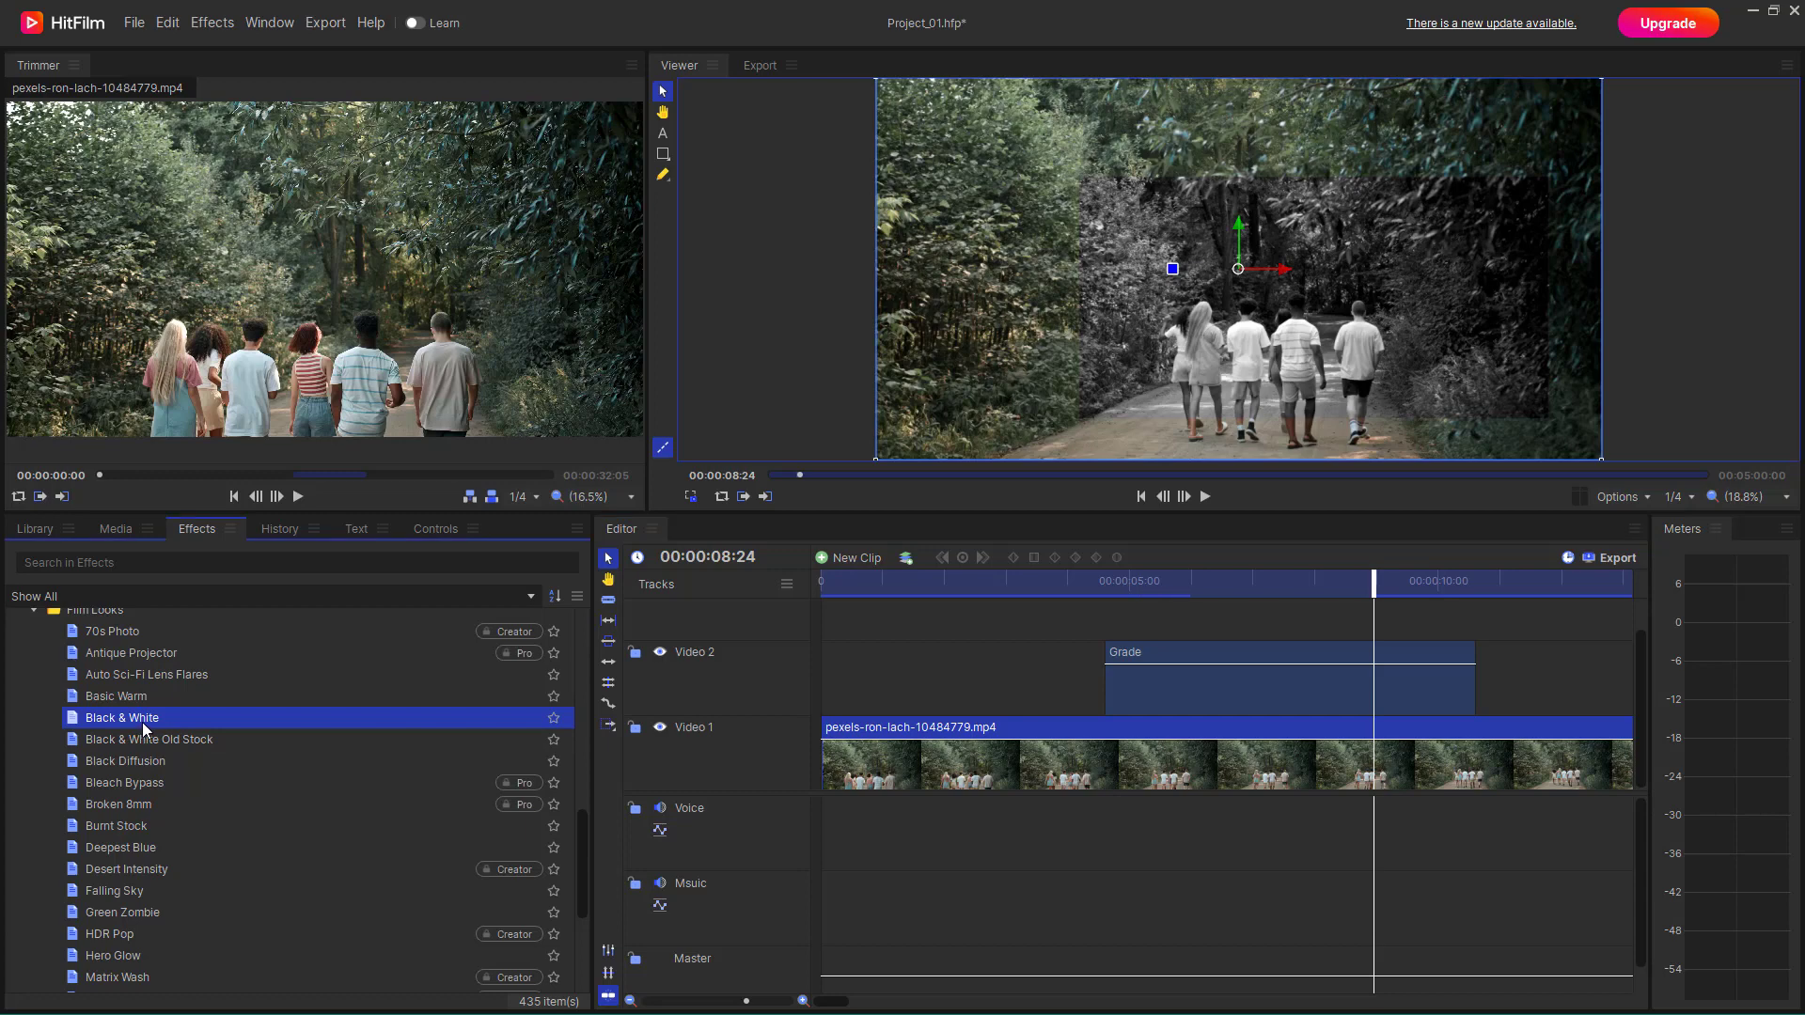
drag(200, 739, 863, 701)
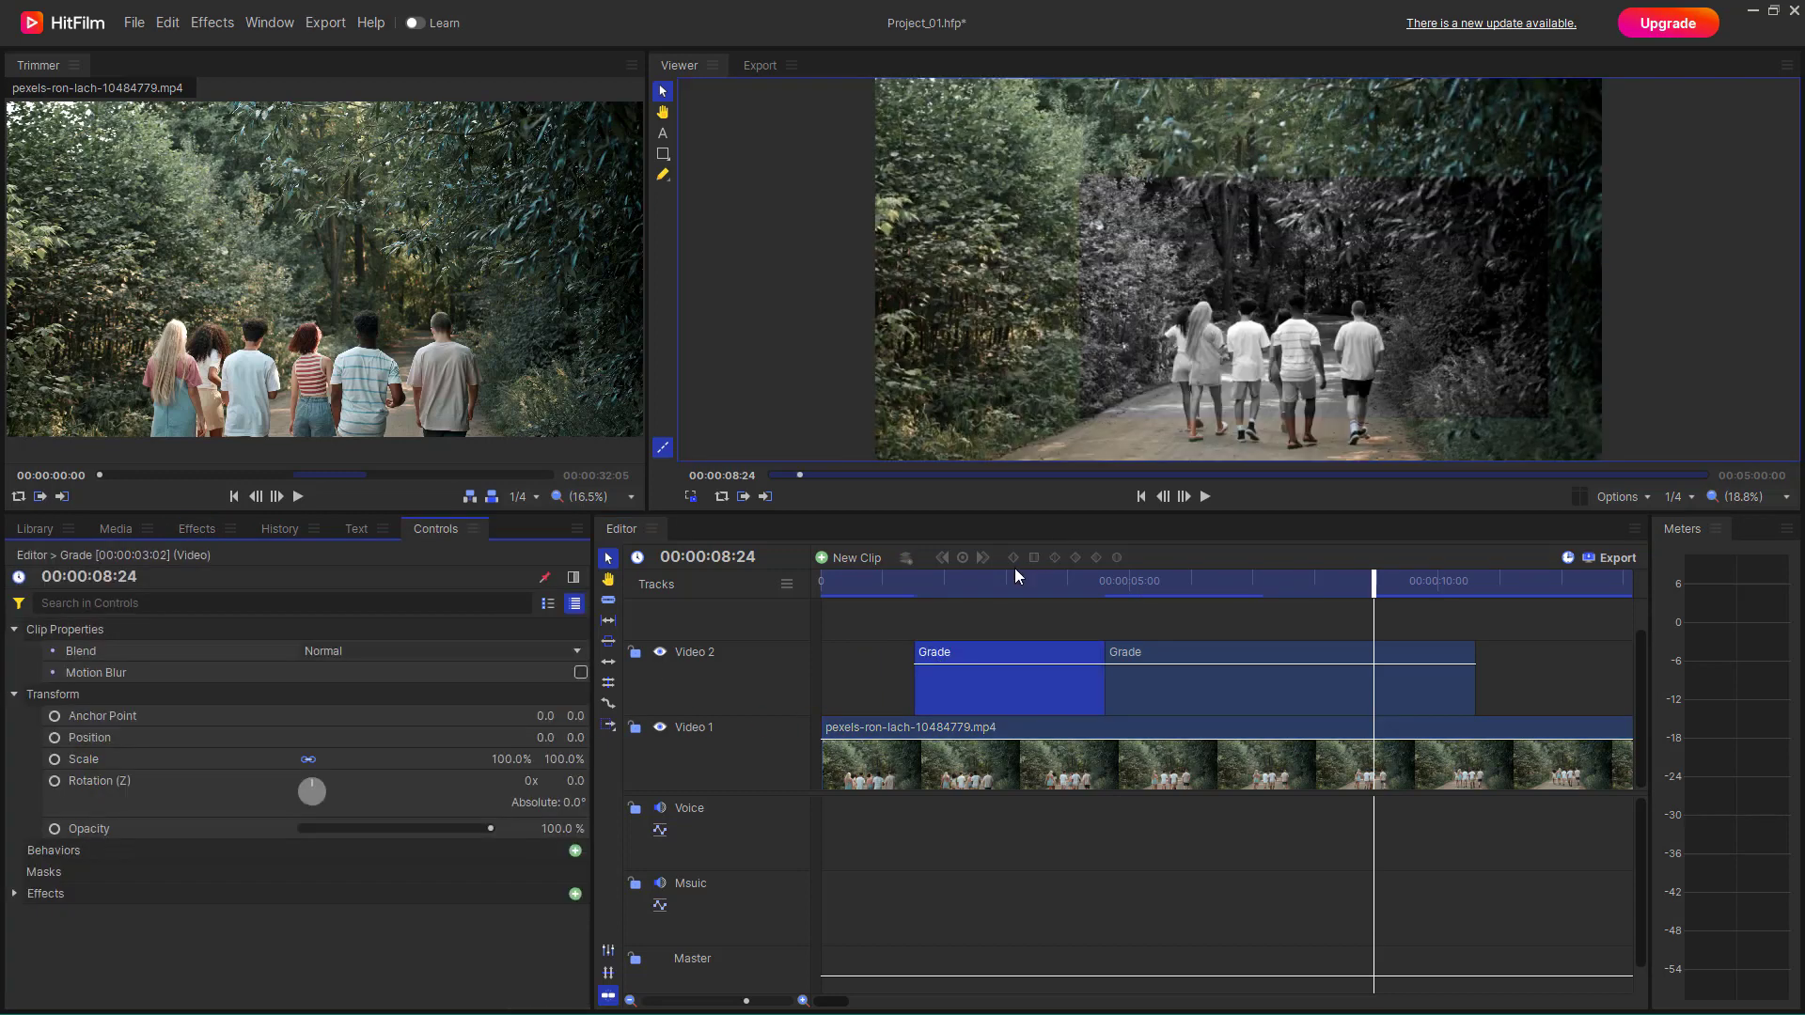
click(991, 581)
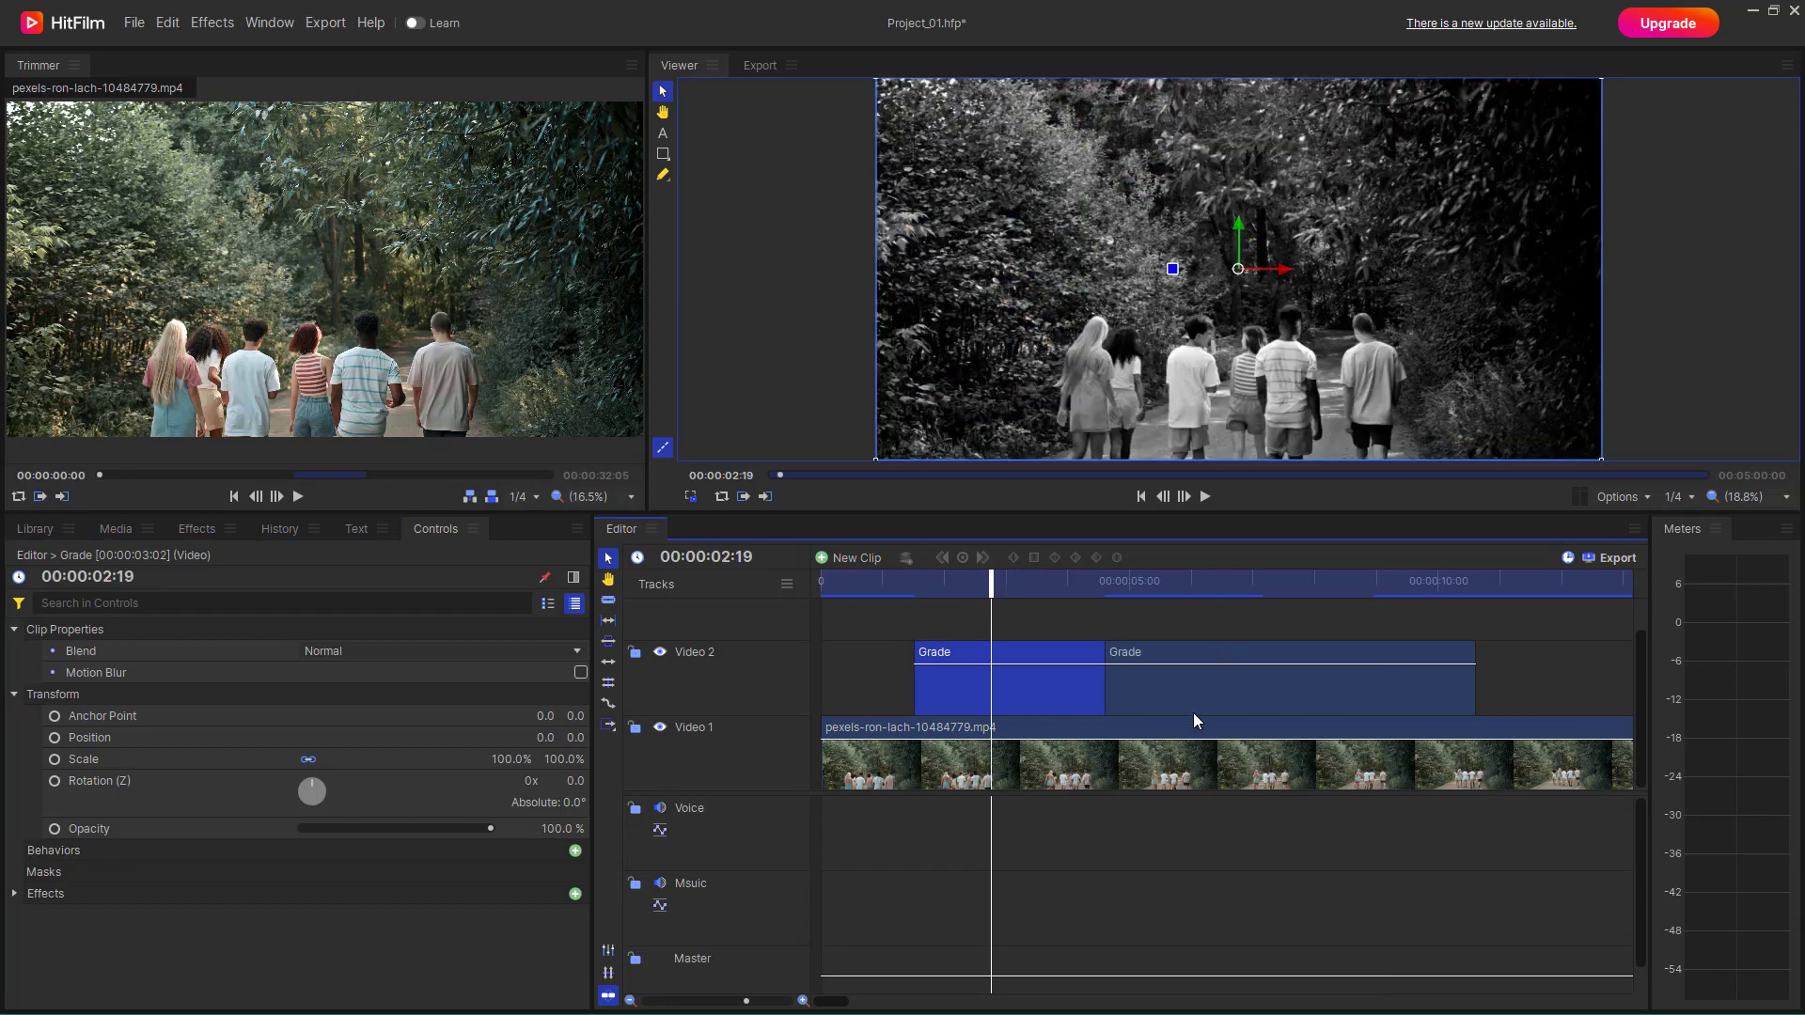
Add the Burnt Stock film look on a new track above the two grades and preview it up to 00:00:06:17
ctrl+click(1177, 673)
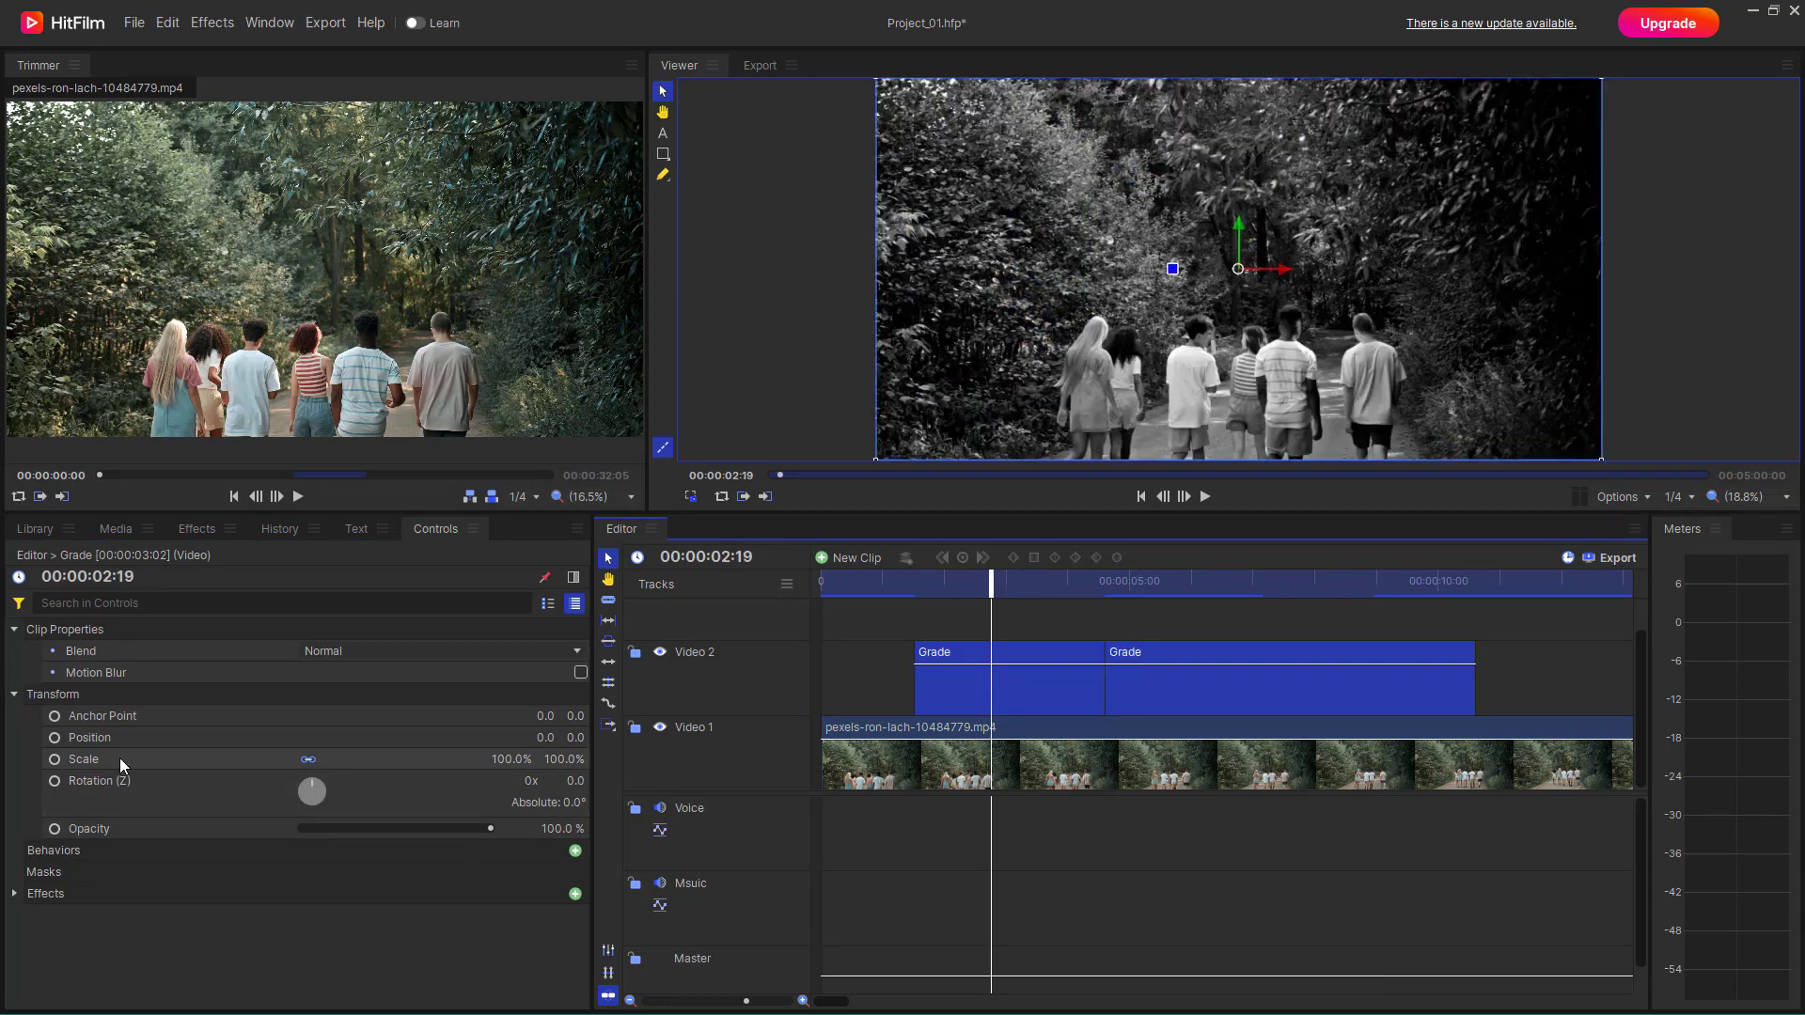
click(193, 530)
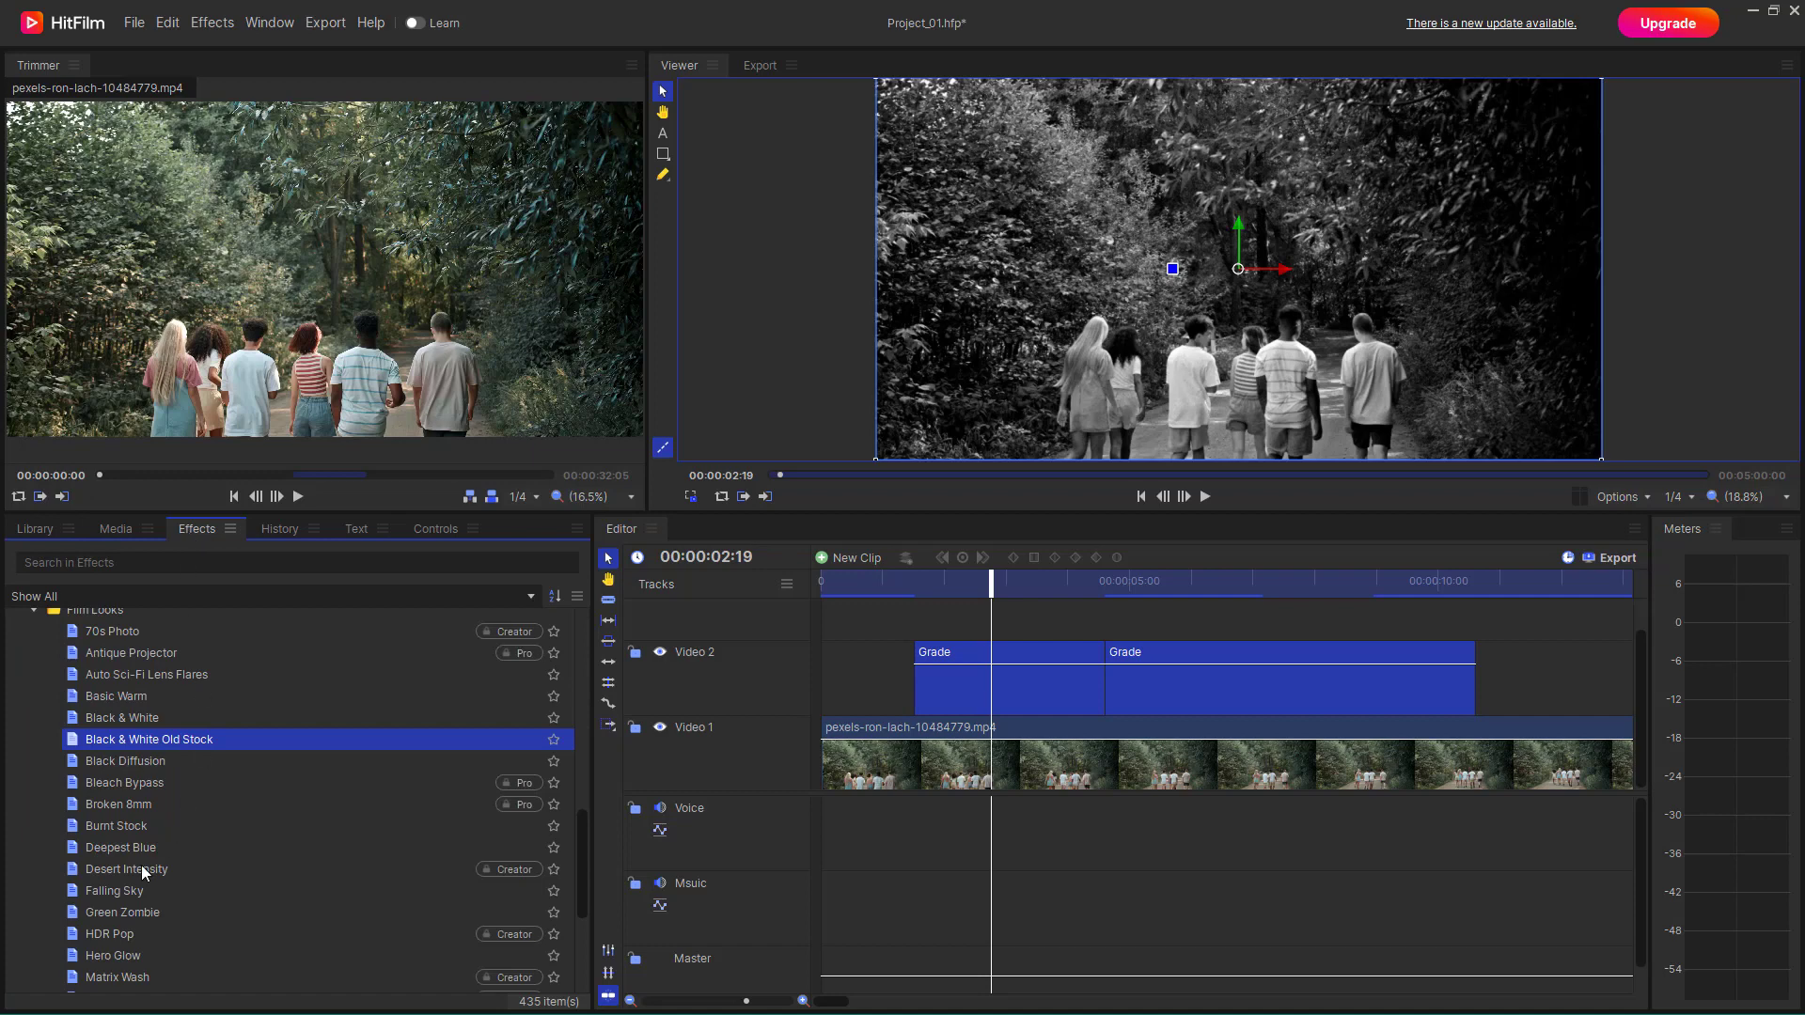
click(116, 825)
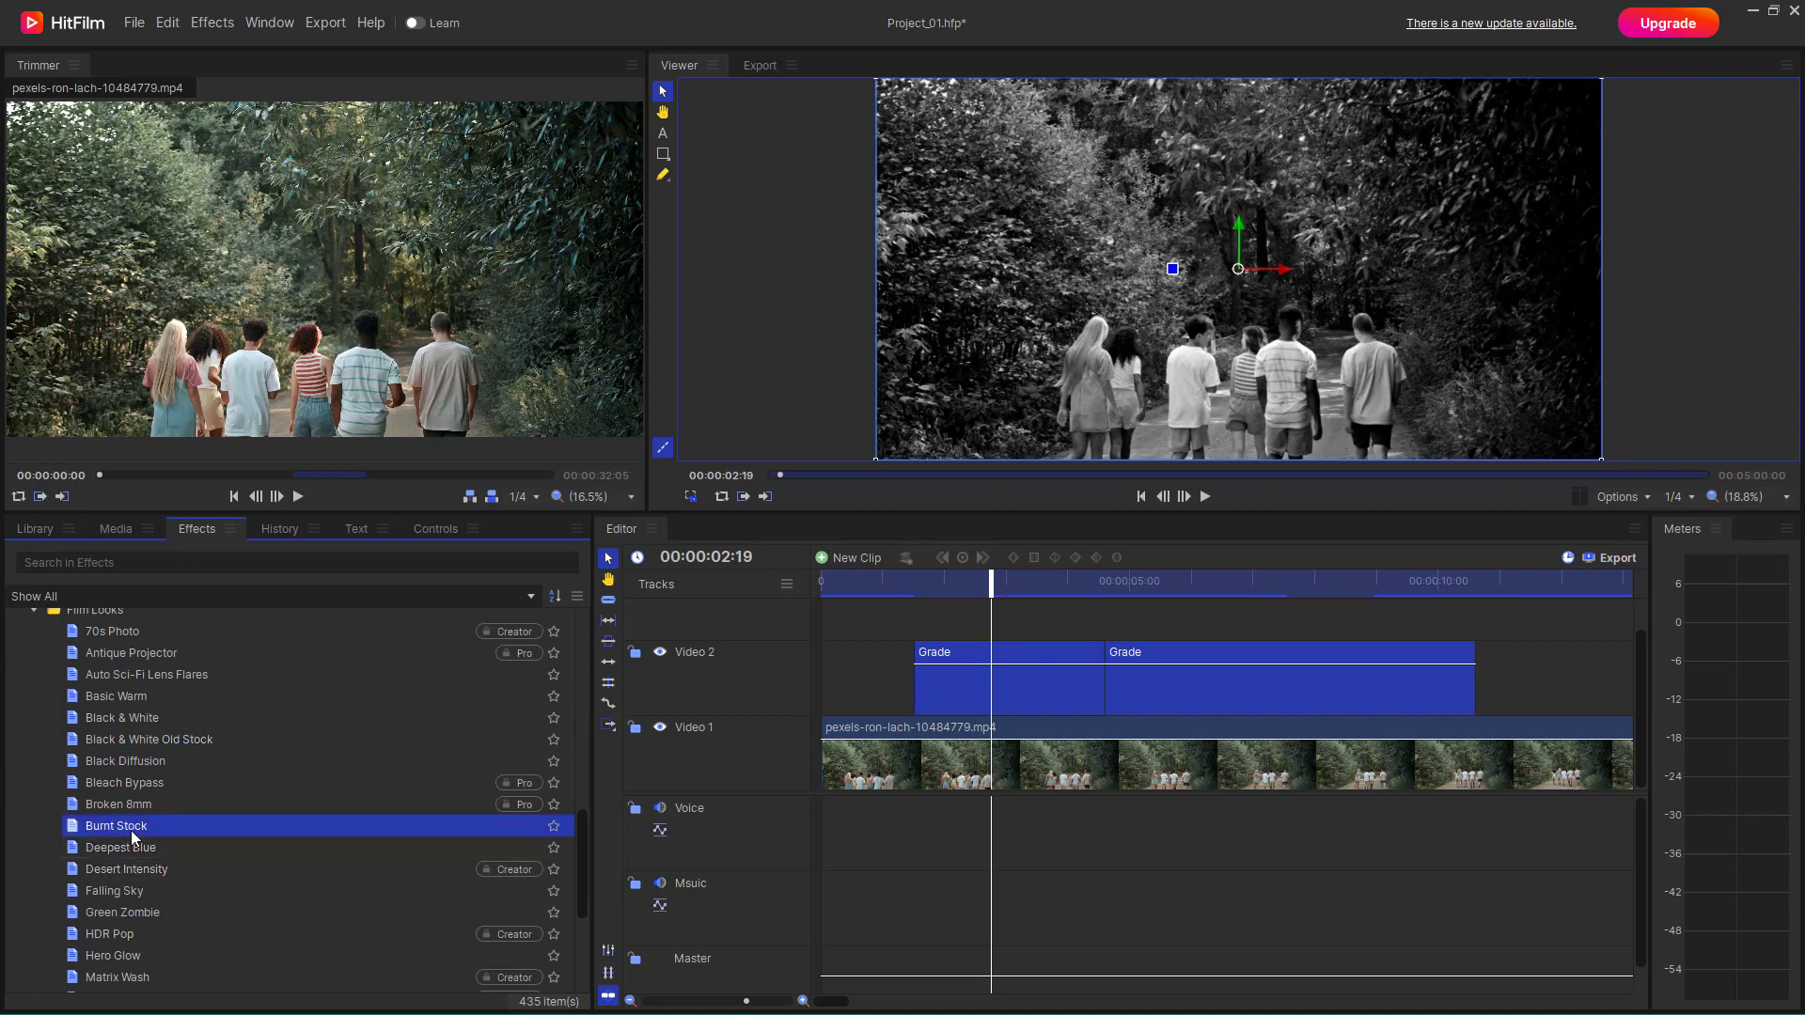
drag(129, 829, 1114, 601)
click(1082, 584)
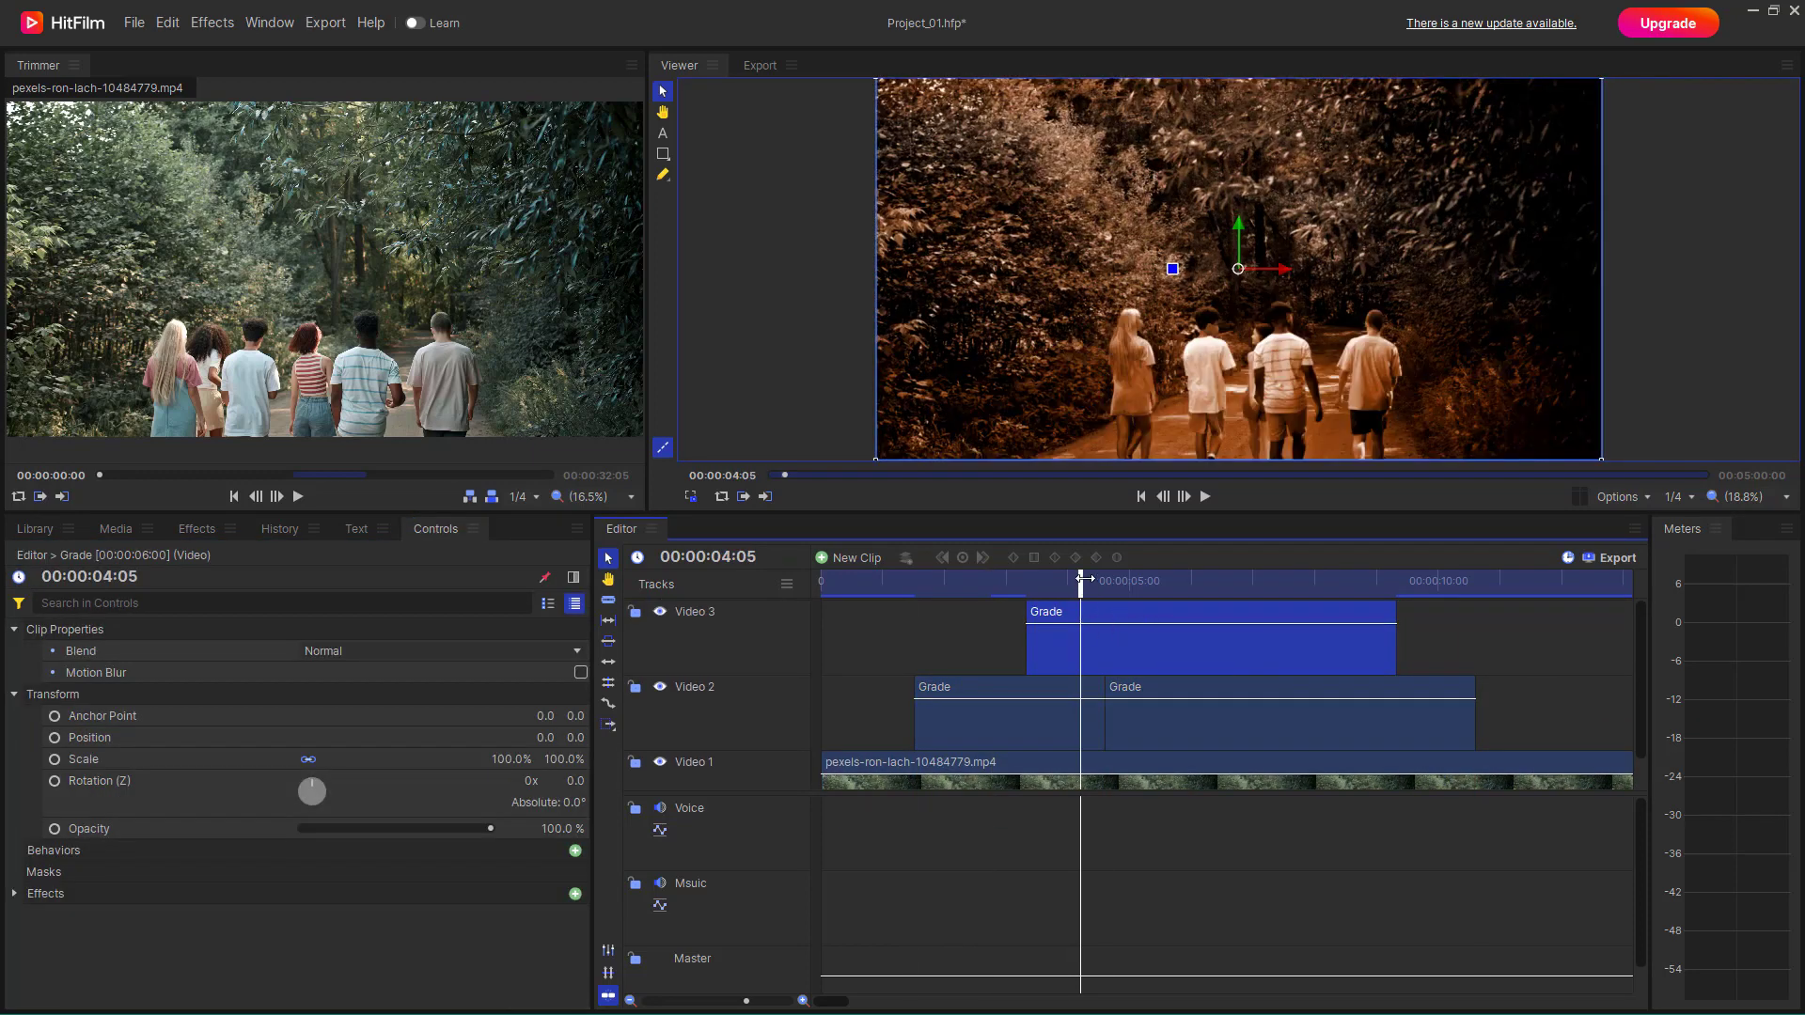
drag(1085, 578, 1238, 596)
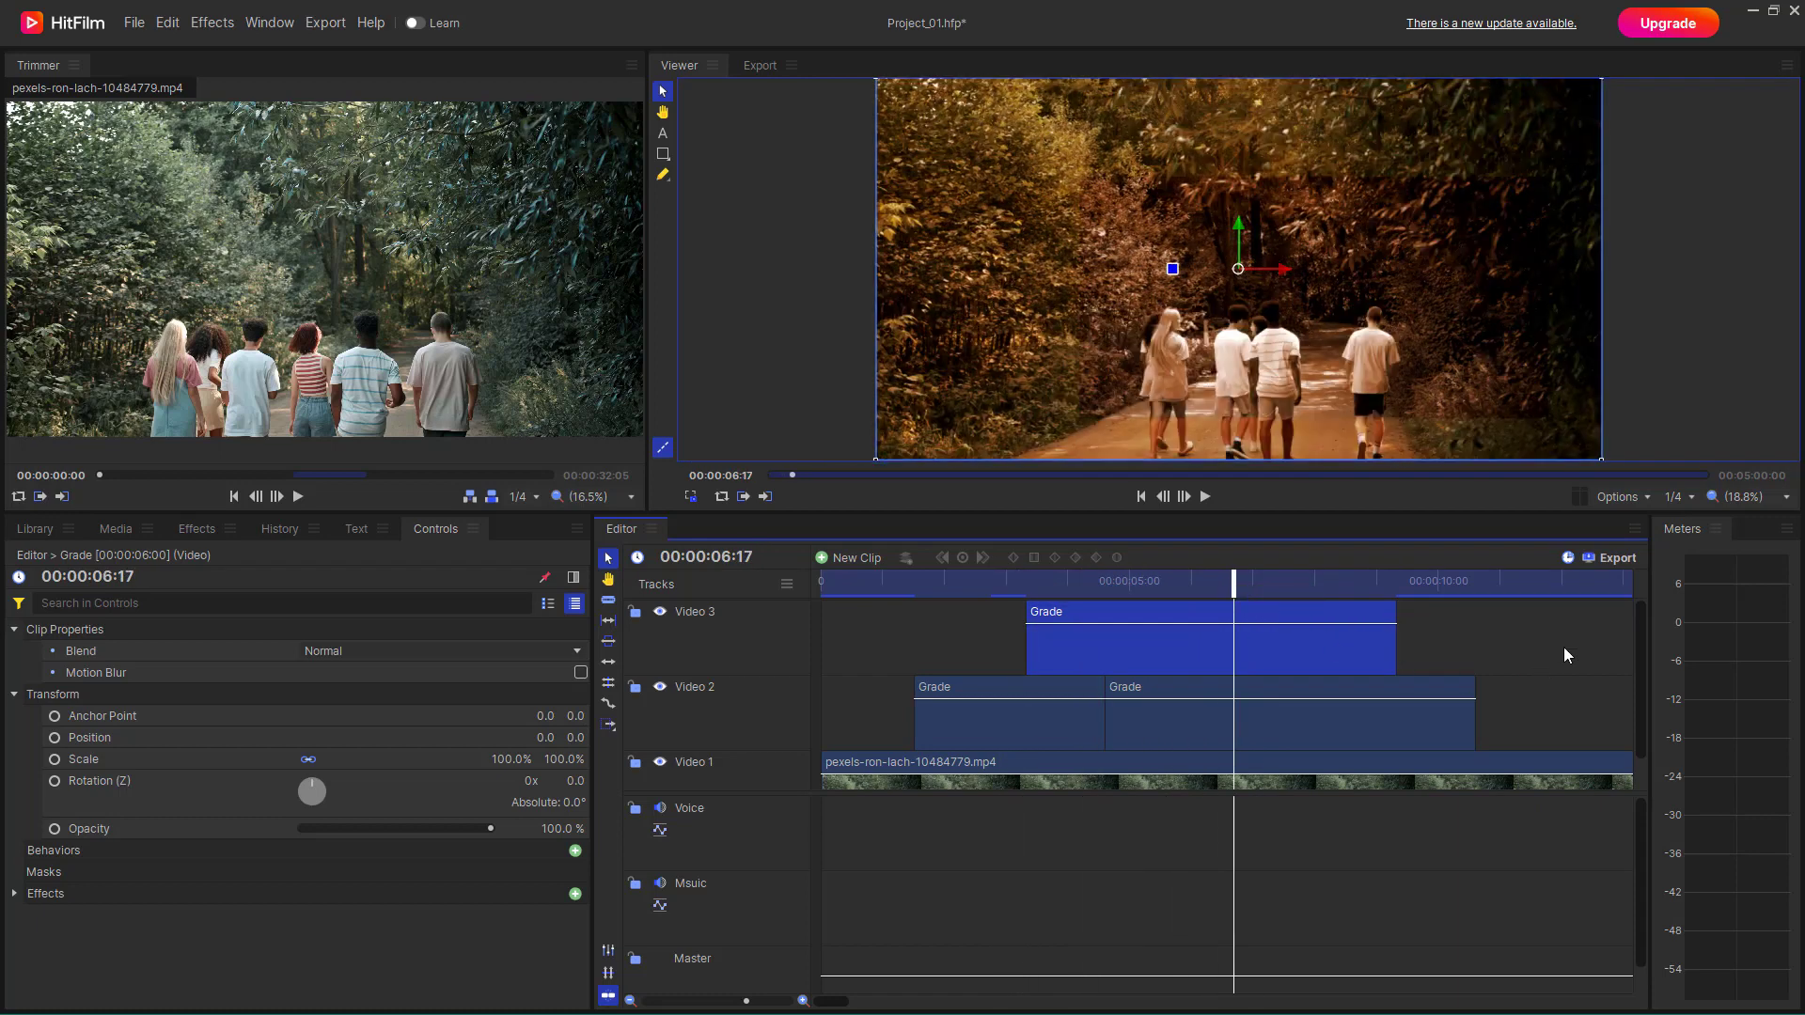
Delete all three grade clips from Video 2 and Video 3
drag(1482, 633, 983, 716)
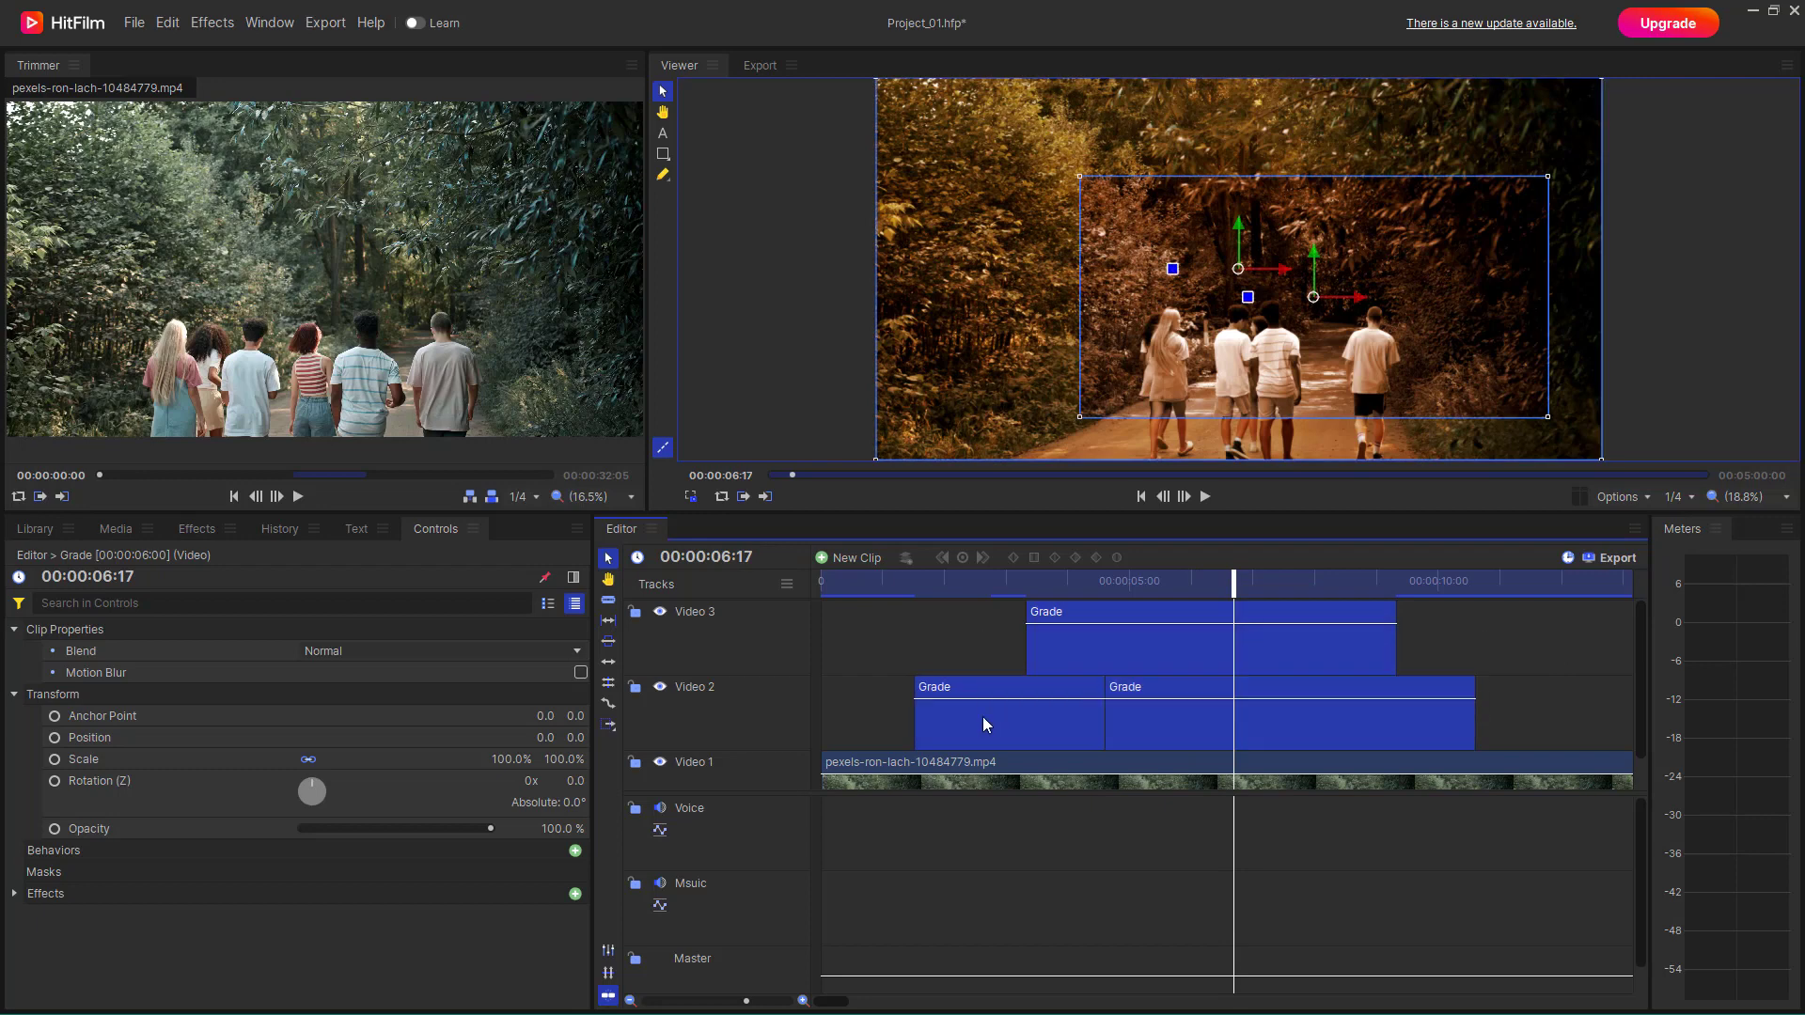
key(Delete)
Look through the remaining Film Looks presets and the Particle Simulator presets inside 3D Effects
click(195, 530)
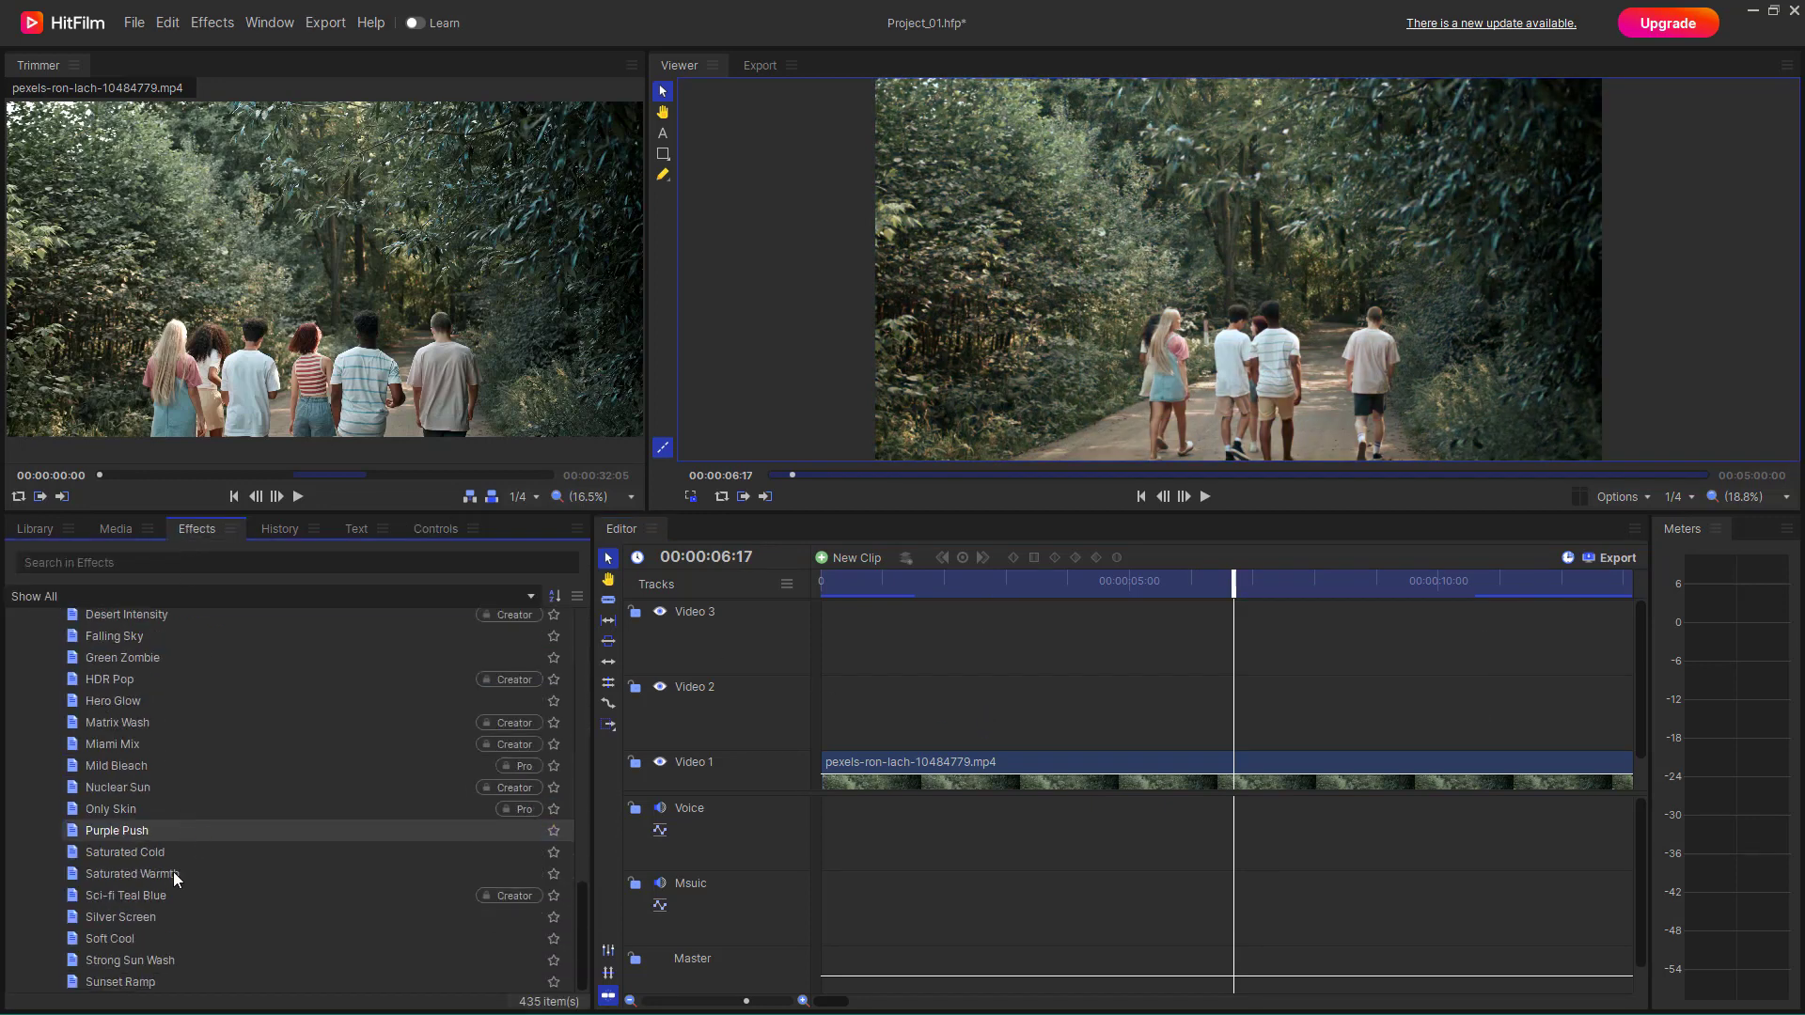
scroll(165, 918, down, 1)
scroll(156, 908, up, 3)
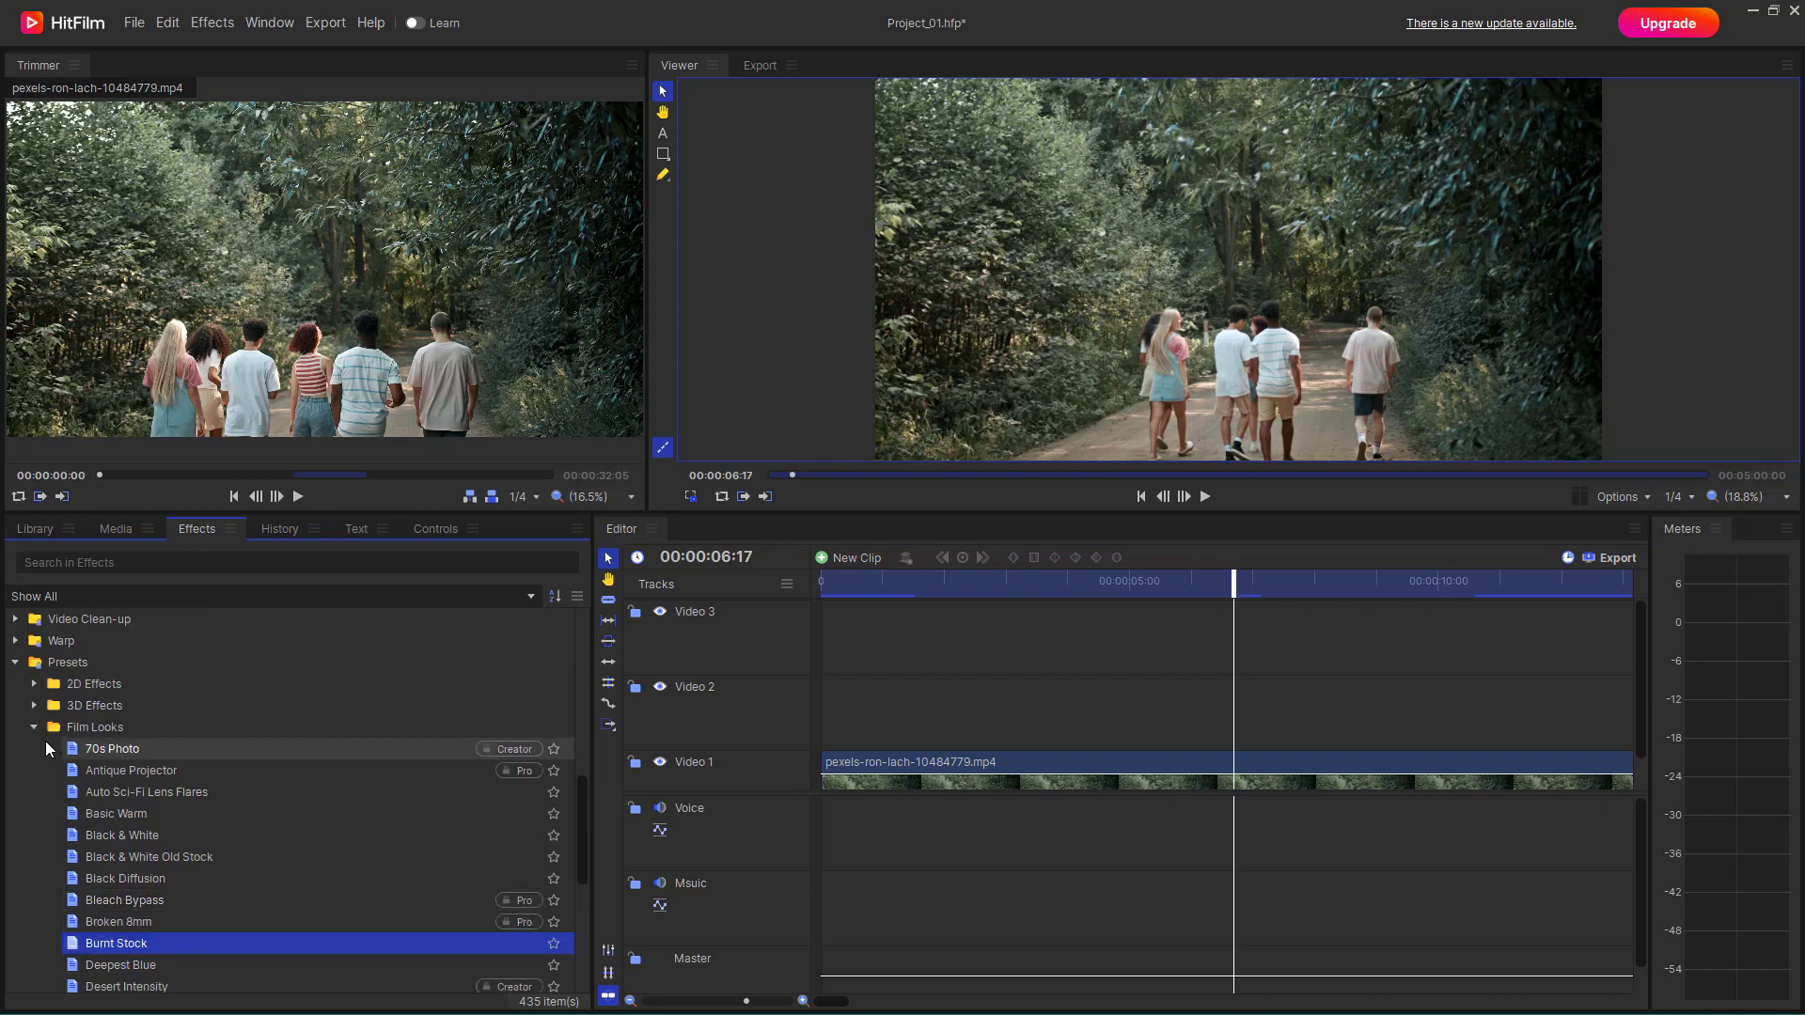
scroll(215, 921, down, 6)
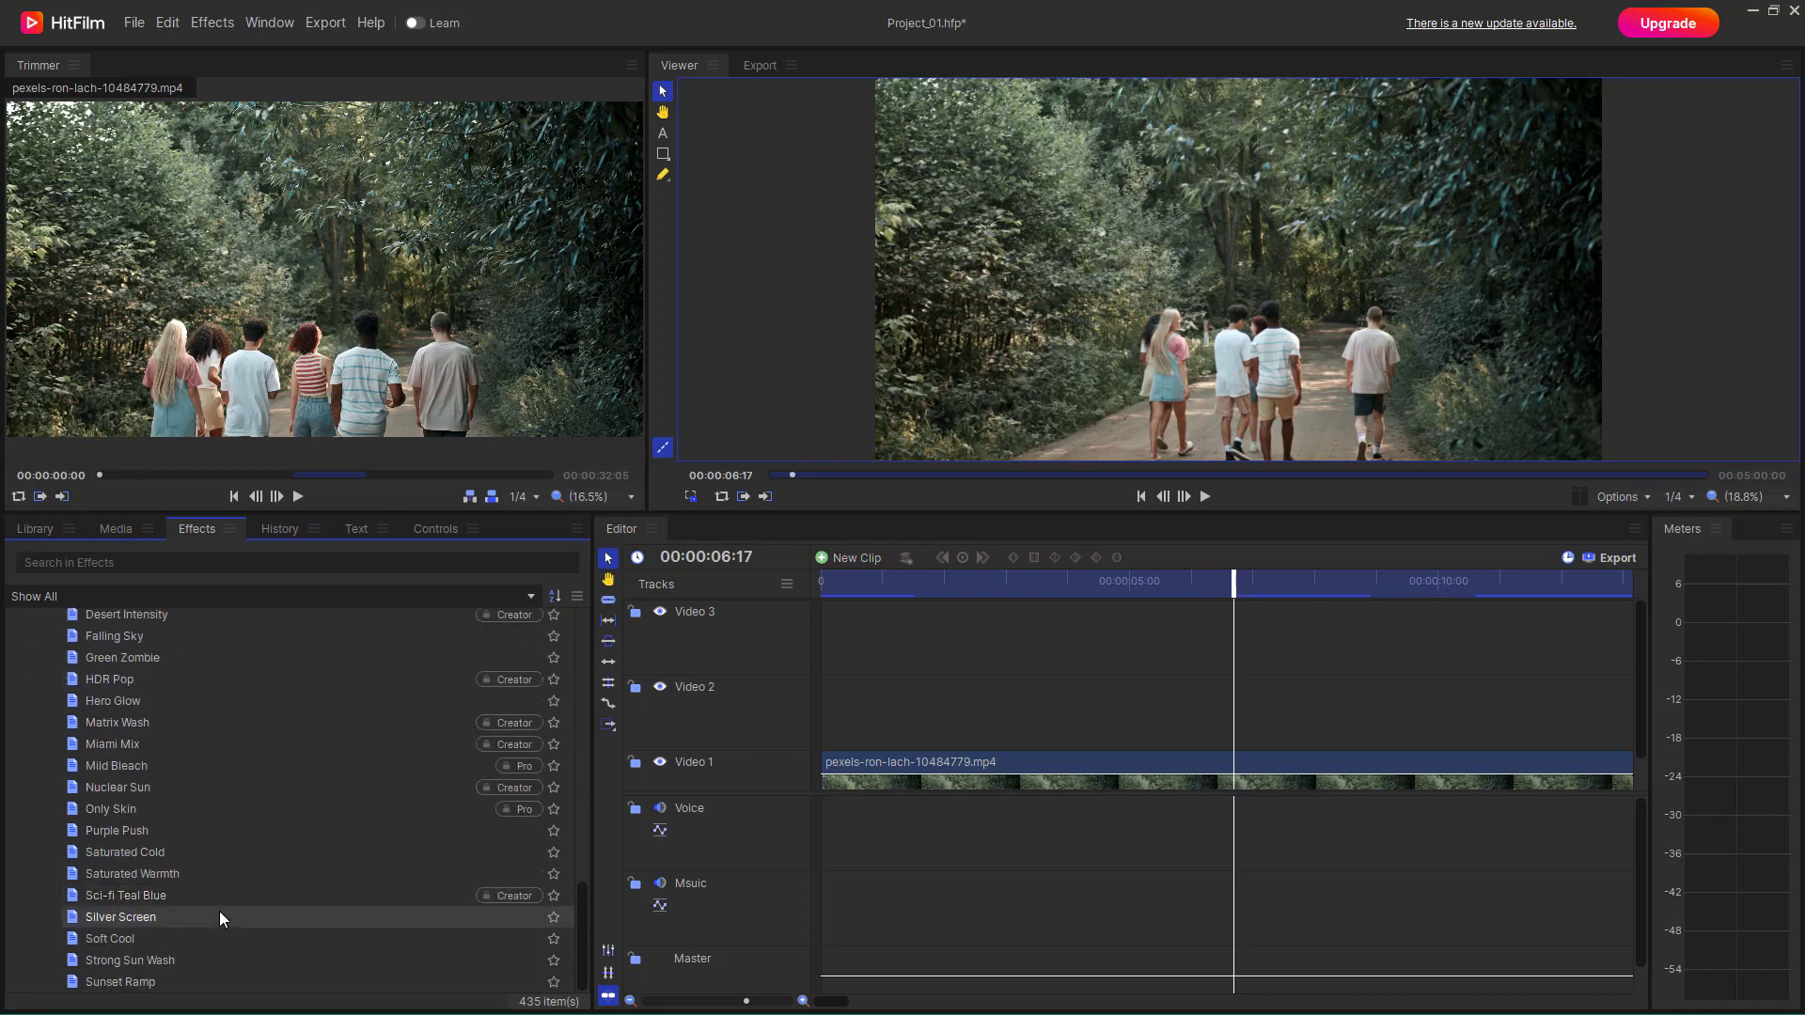
scroll(218, 917, up, 10)
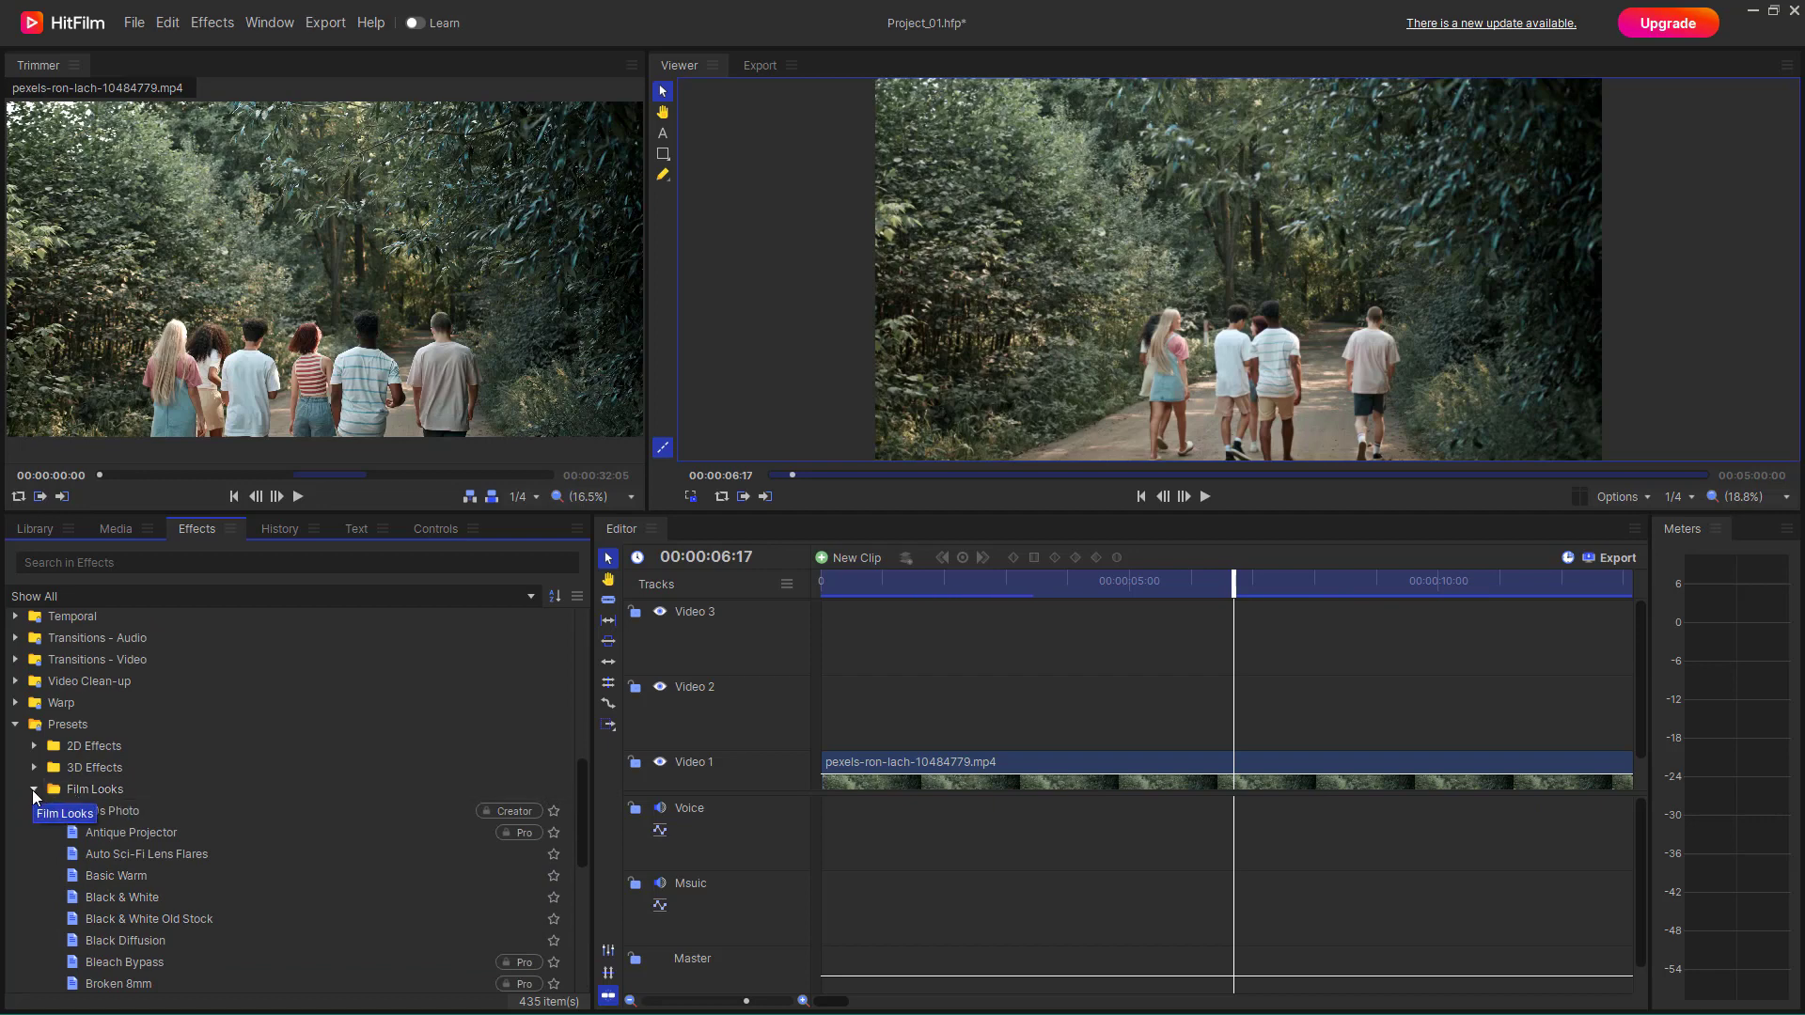
click(33, 788)
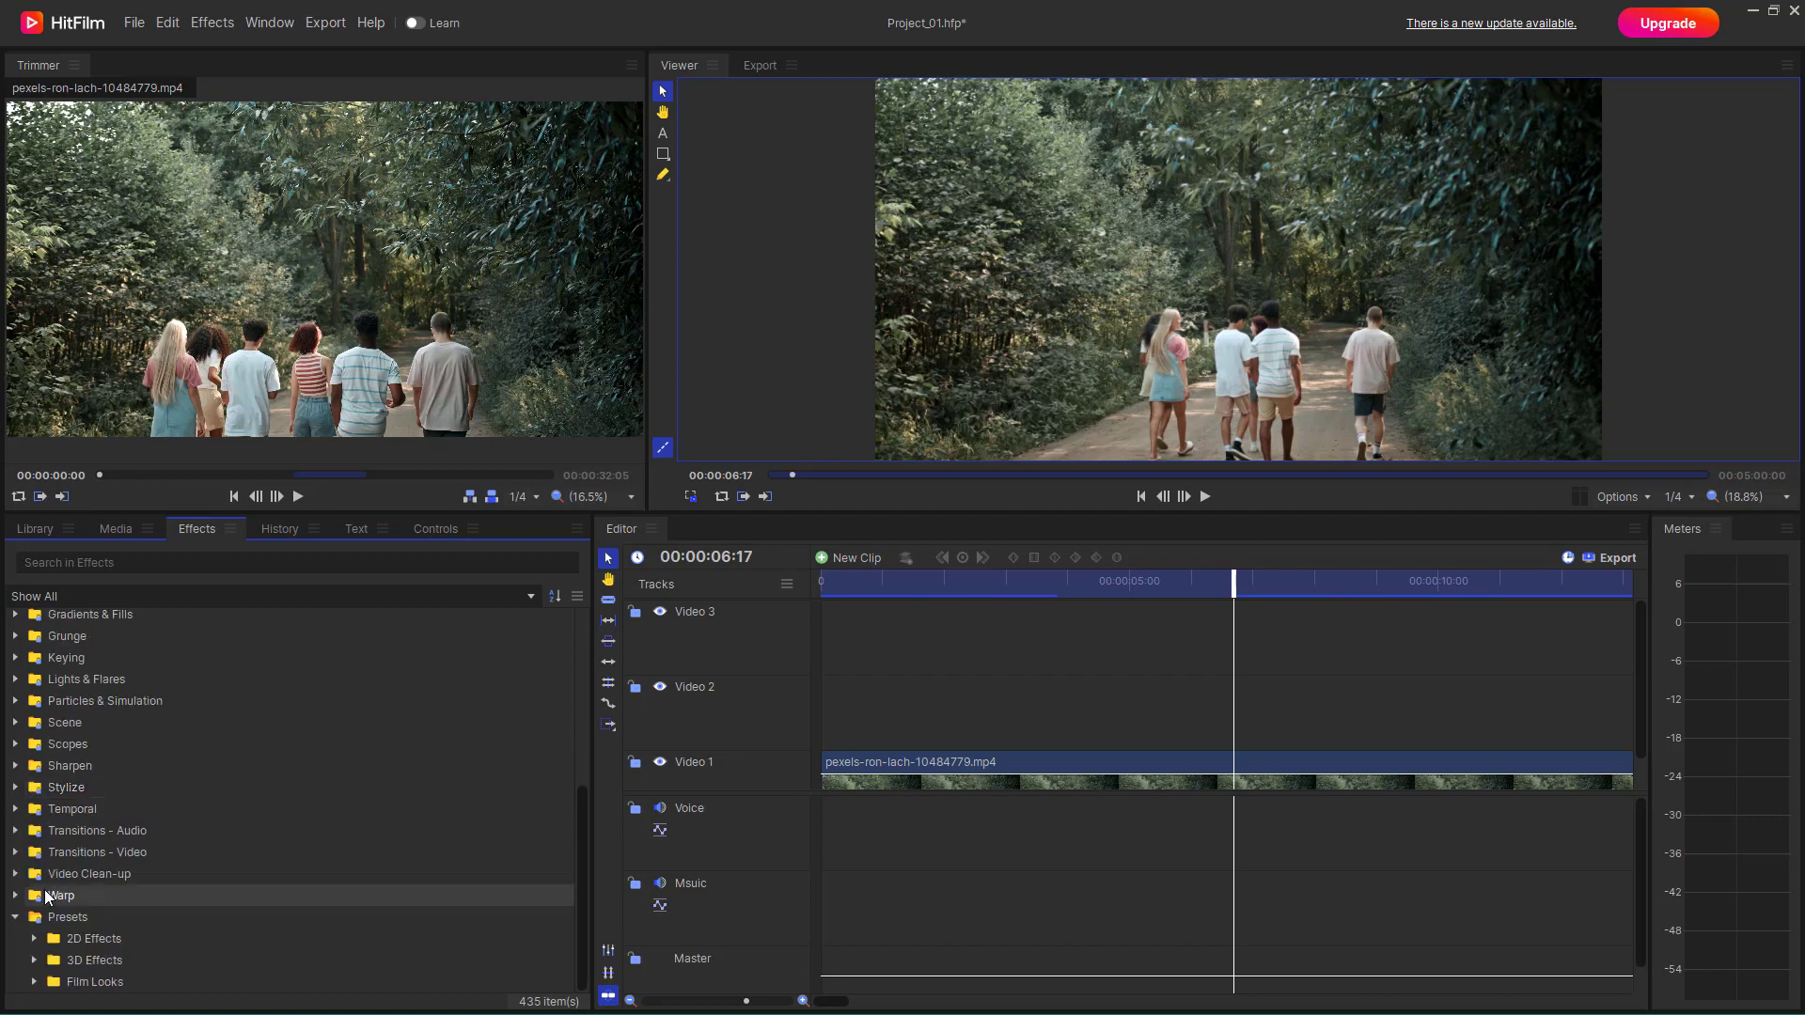
click(34, 961)
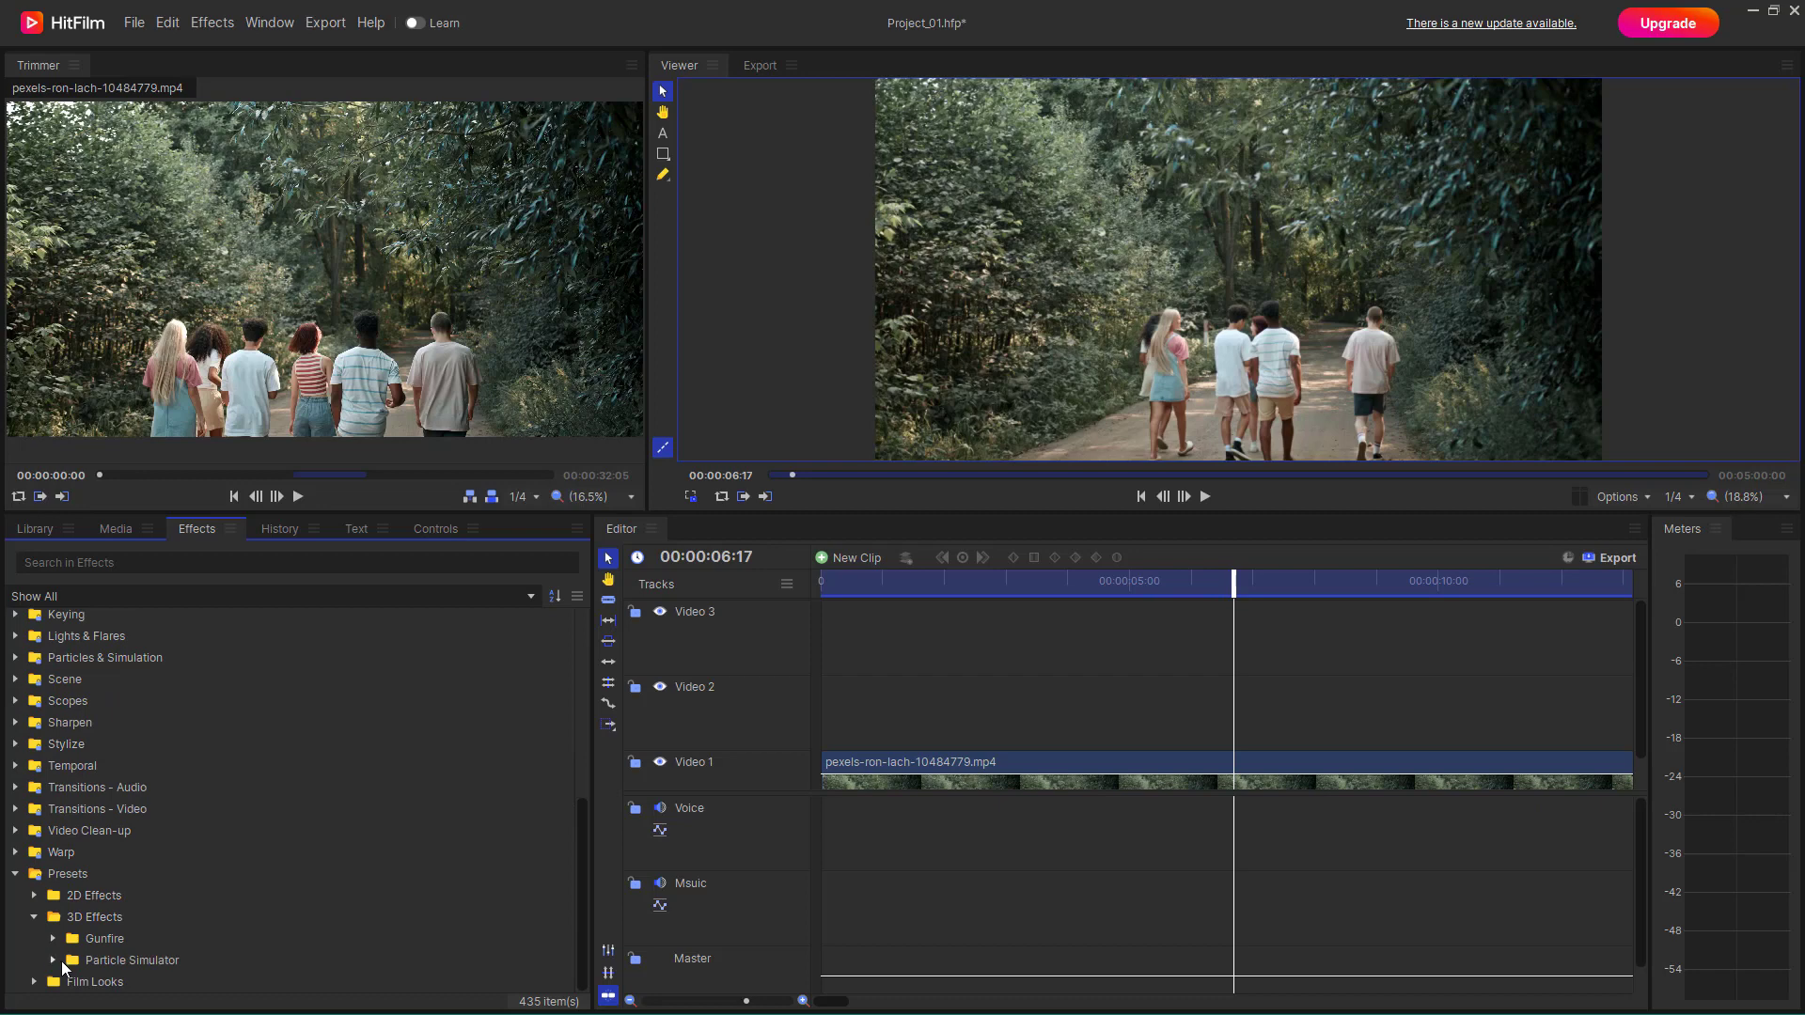
click(56, 960)
scroll(85, 947, down, 5)
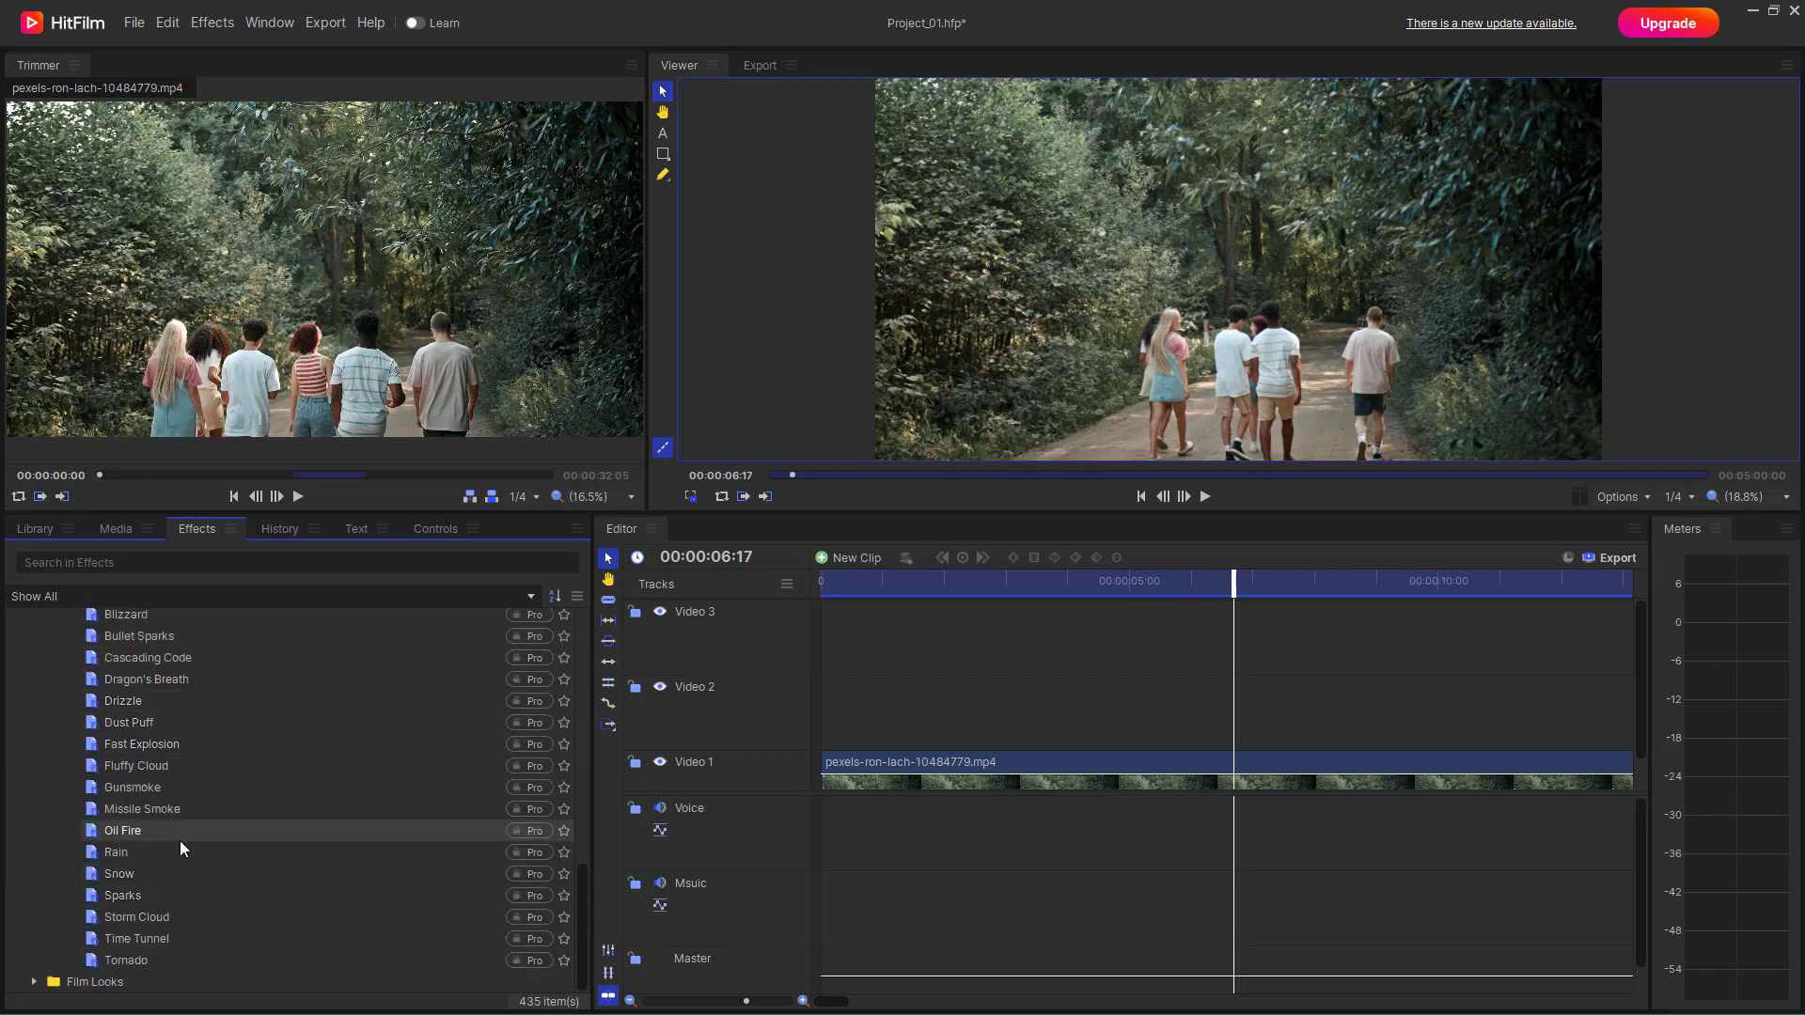
Look through the Particle Simulator and Gunfire presets in 3D Effects, collapsing the 3D Effects group when done
scroll(179, 840, up, 3)
scroll(179, 840, down, 2)
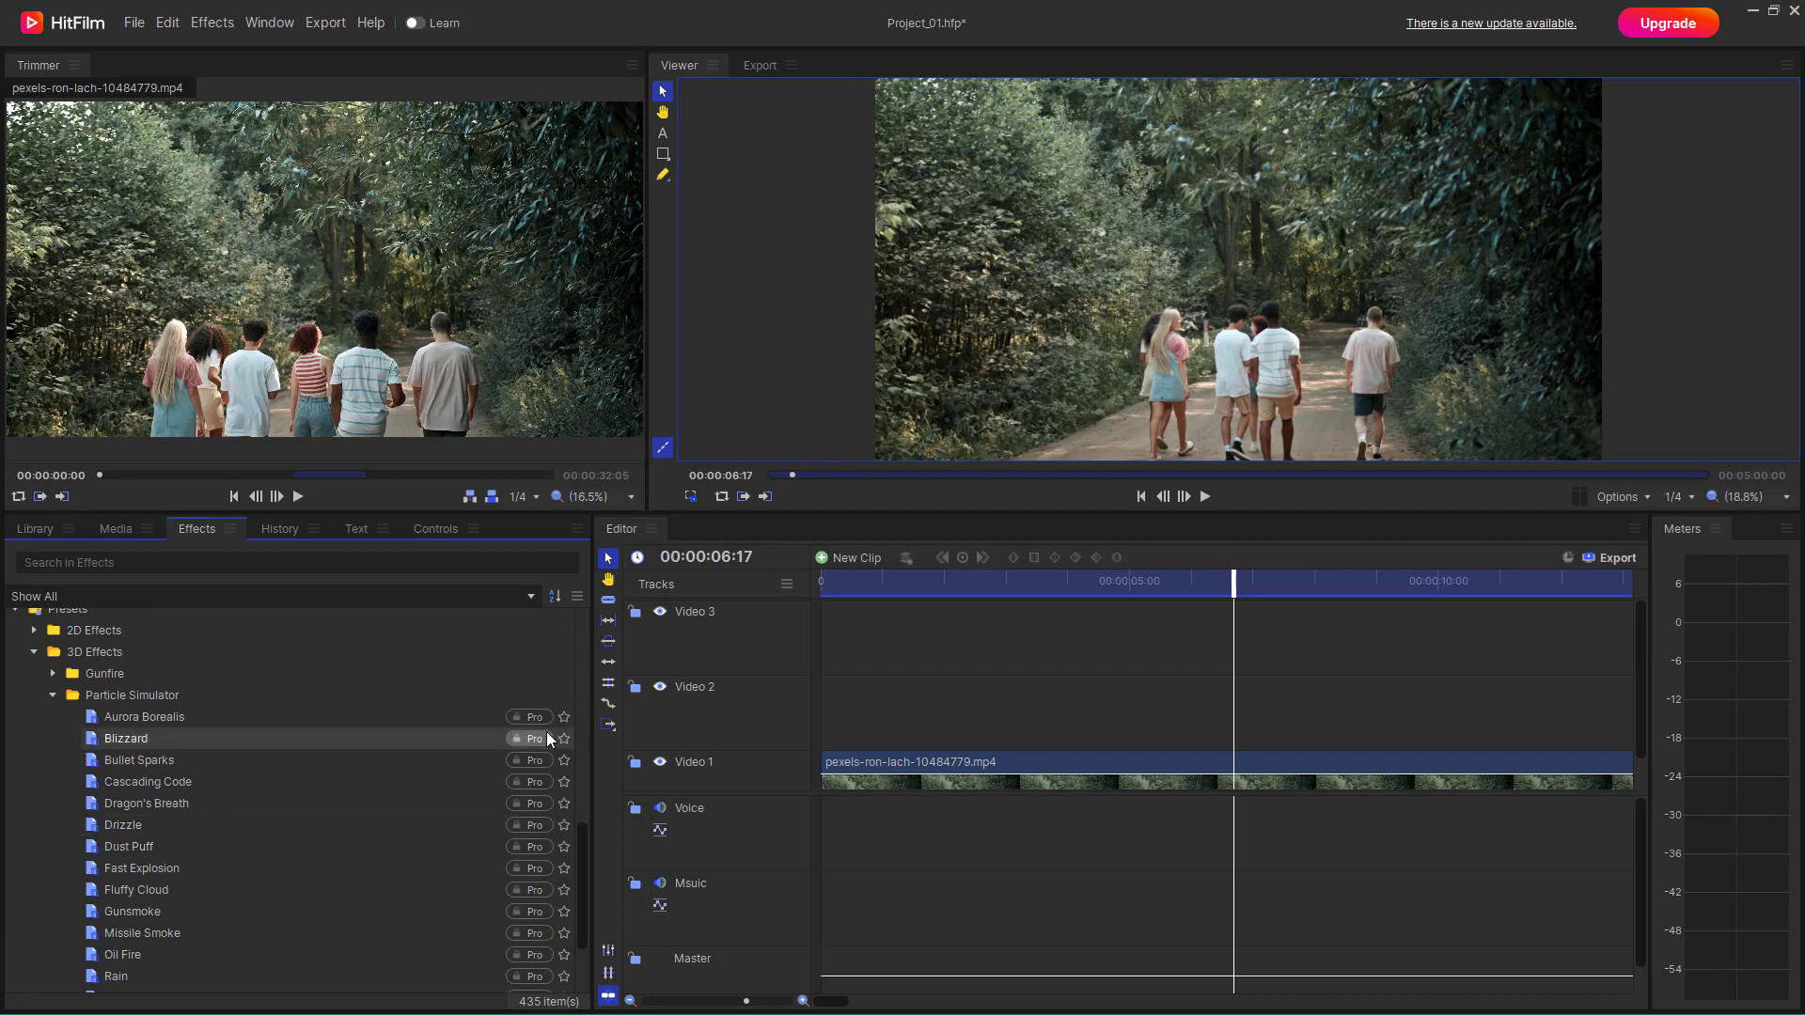
click(56, 697)
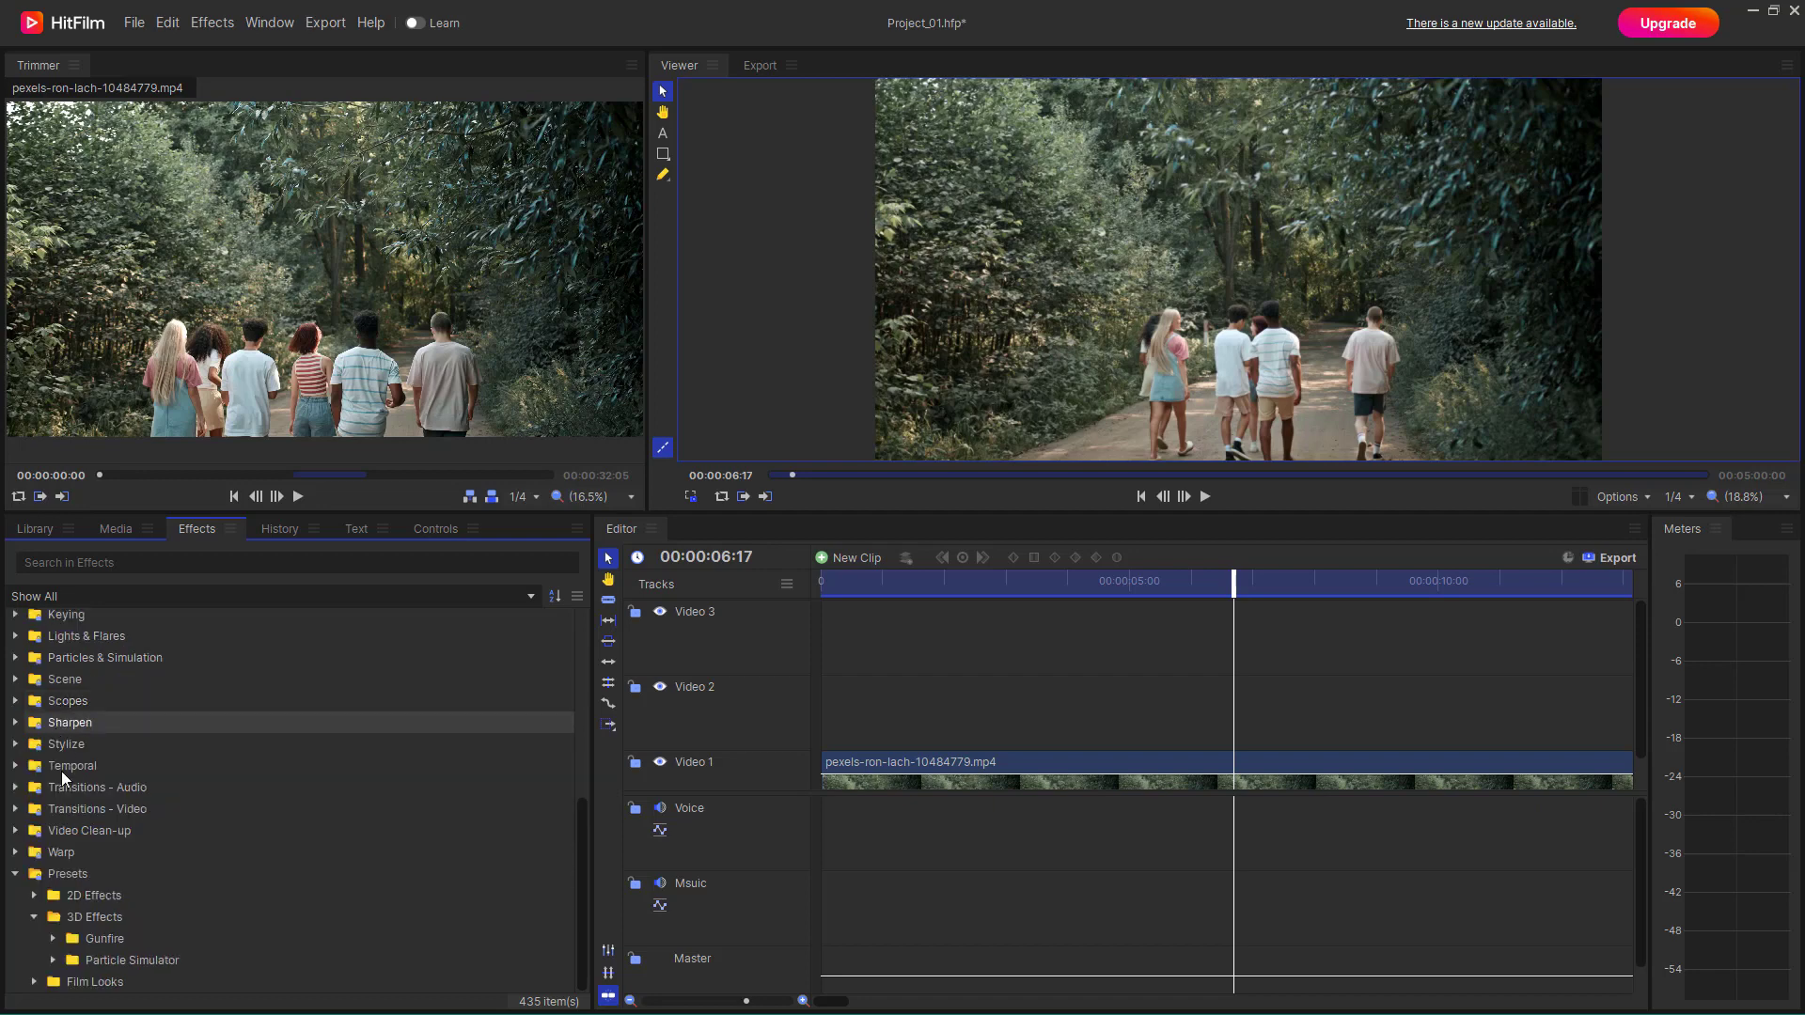
click(53, 940)
scroll(126, 878, down, 10)
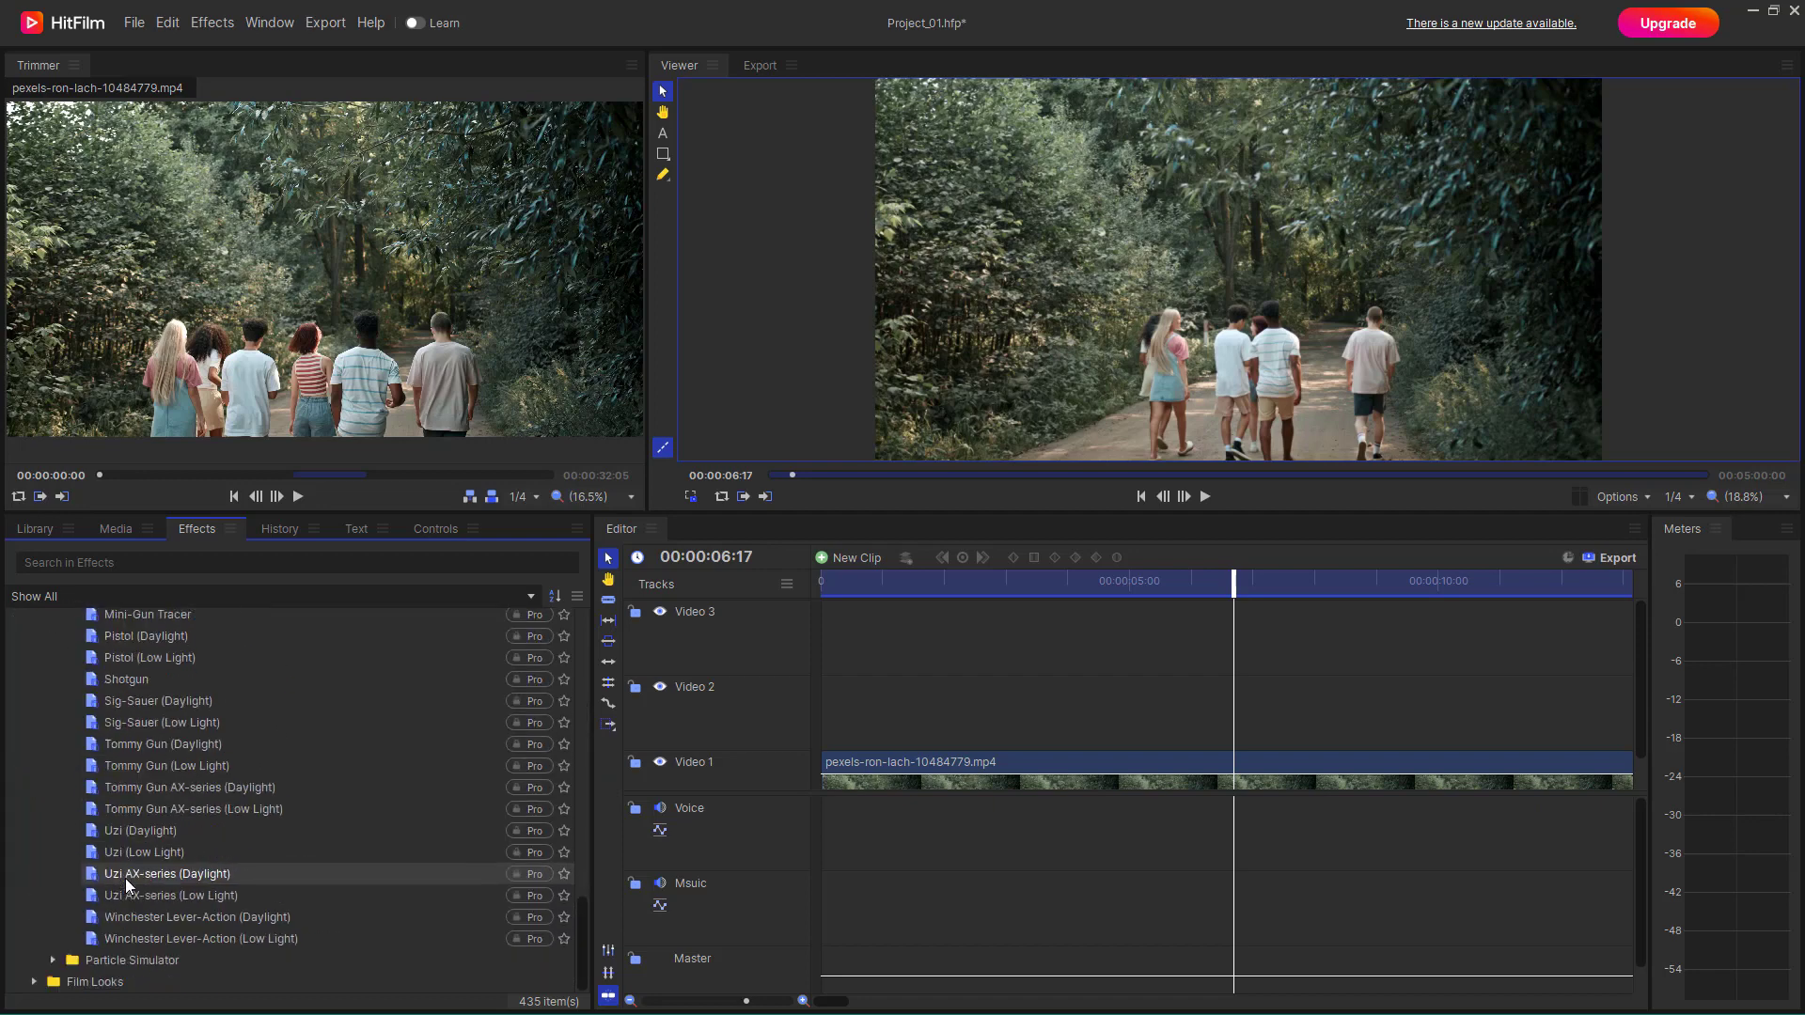
scroll(126, 878, up, 10)
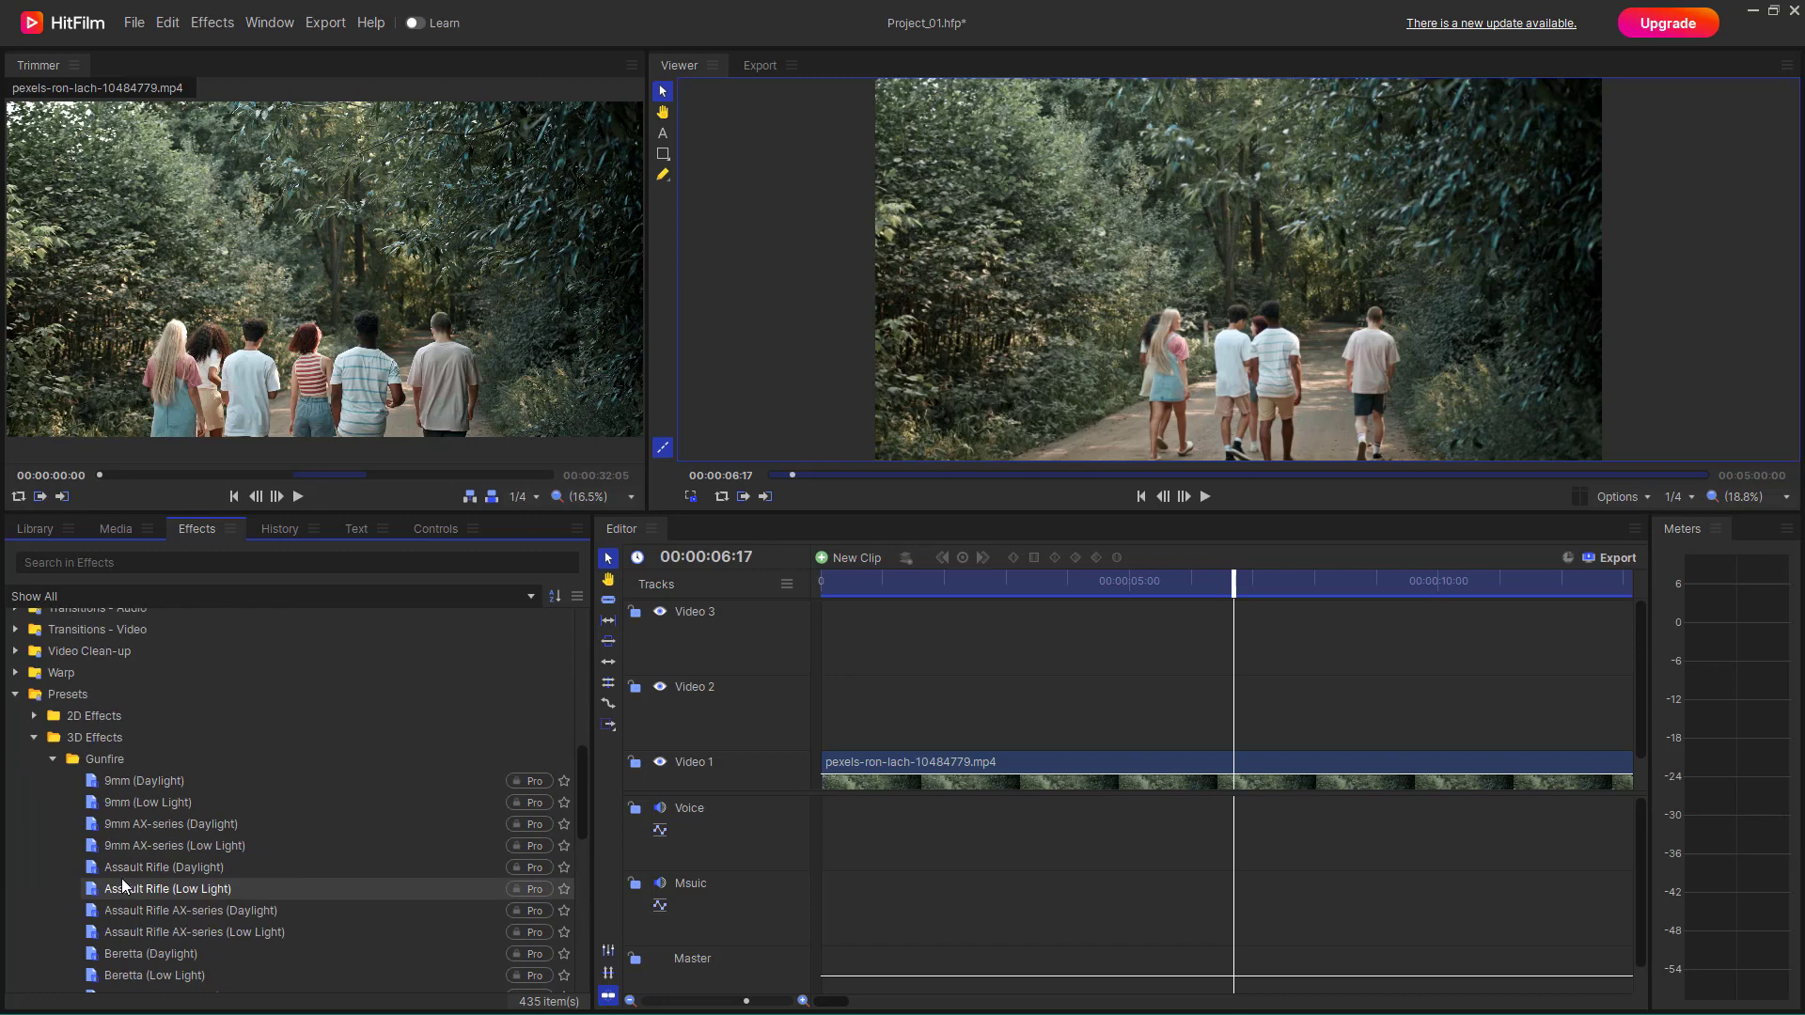
click(53, 758)
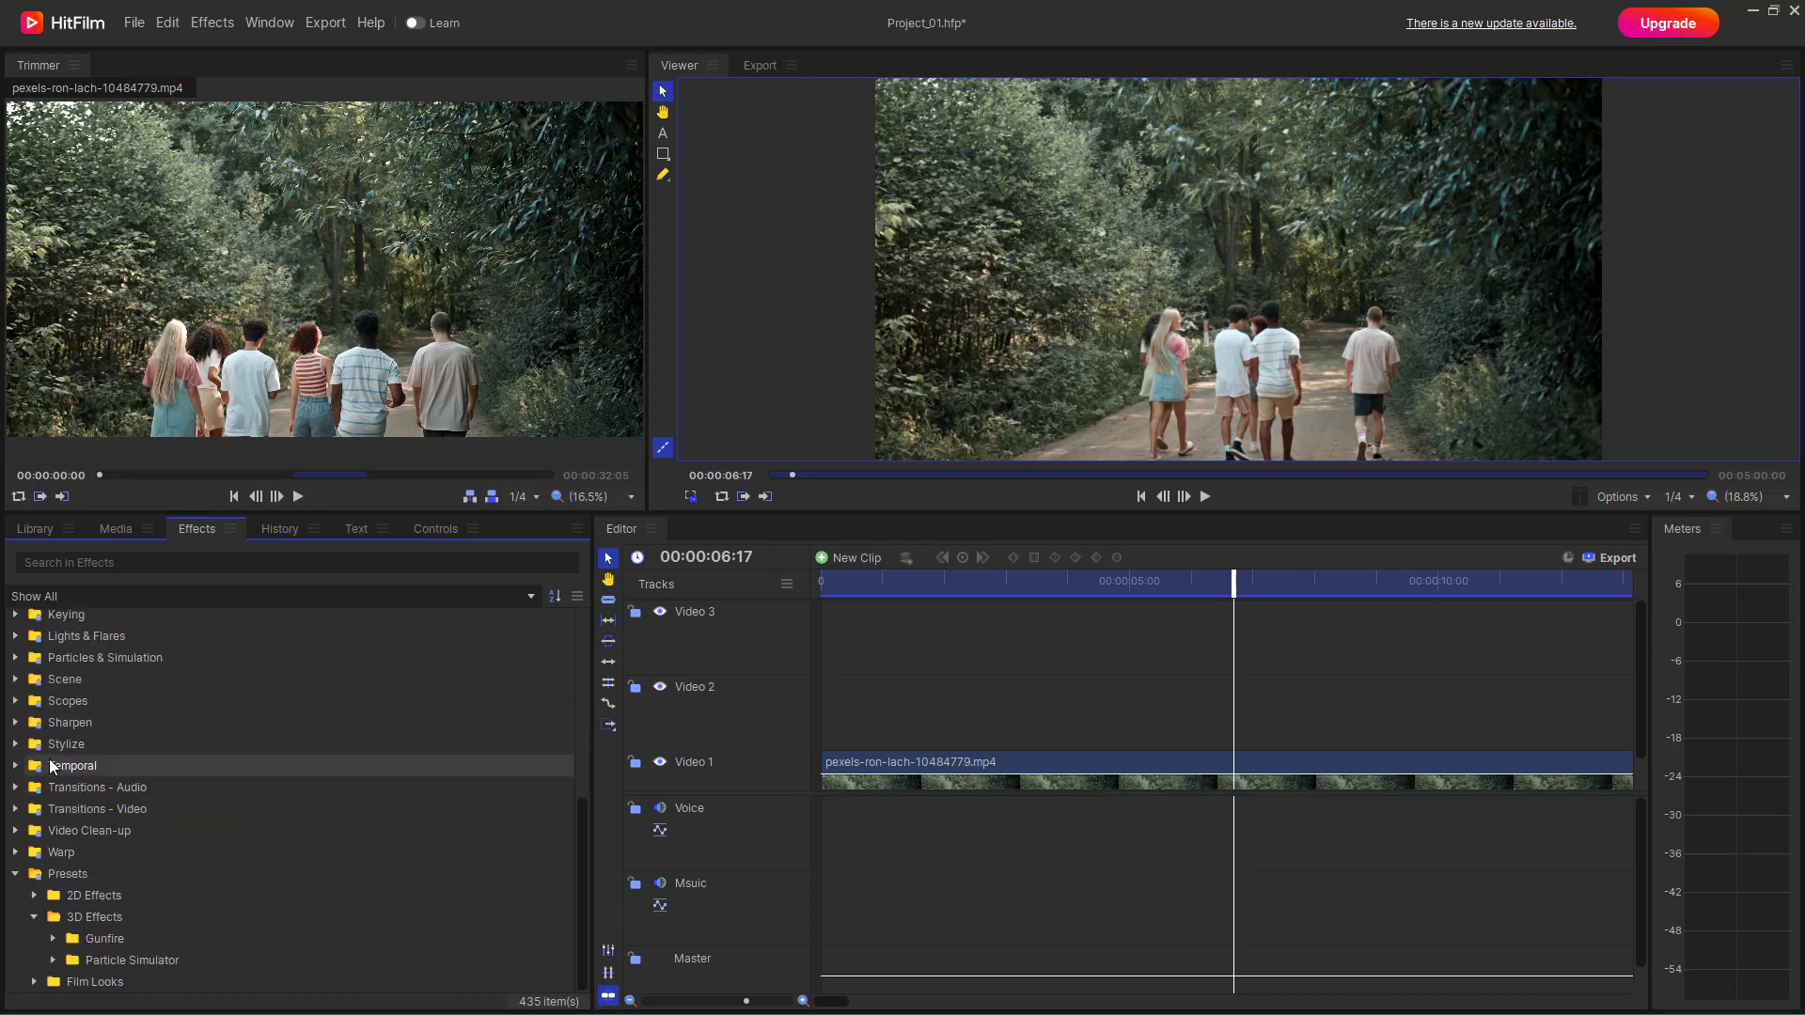
click(34, 917)
click(34, 959)
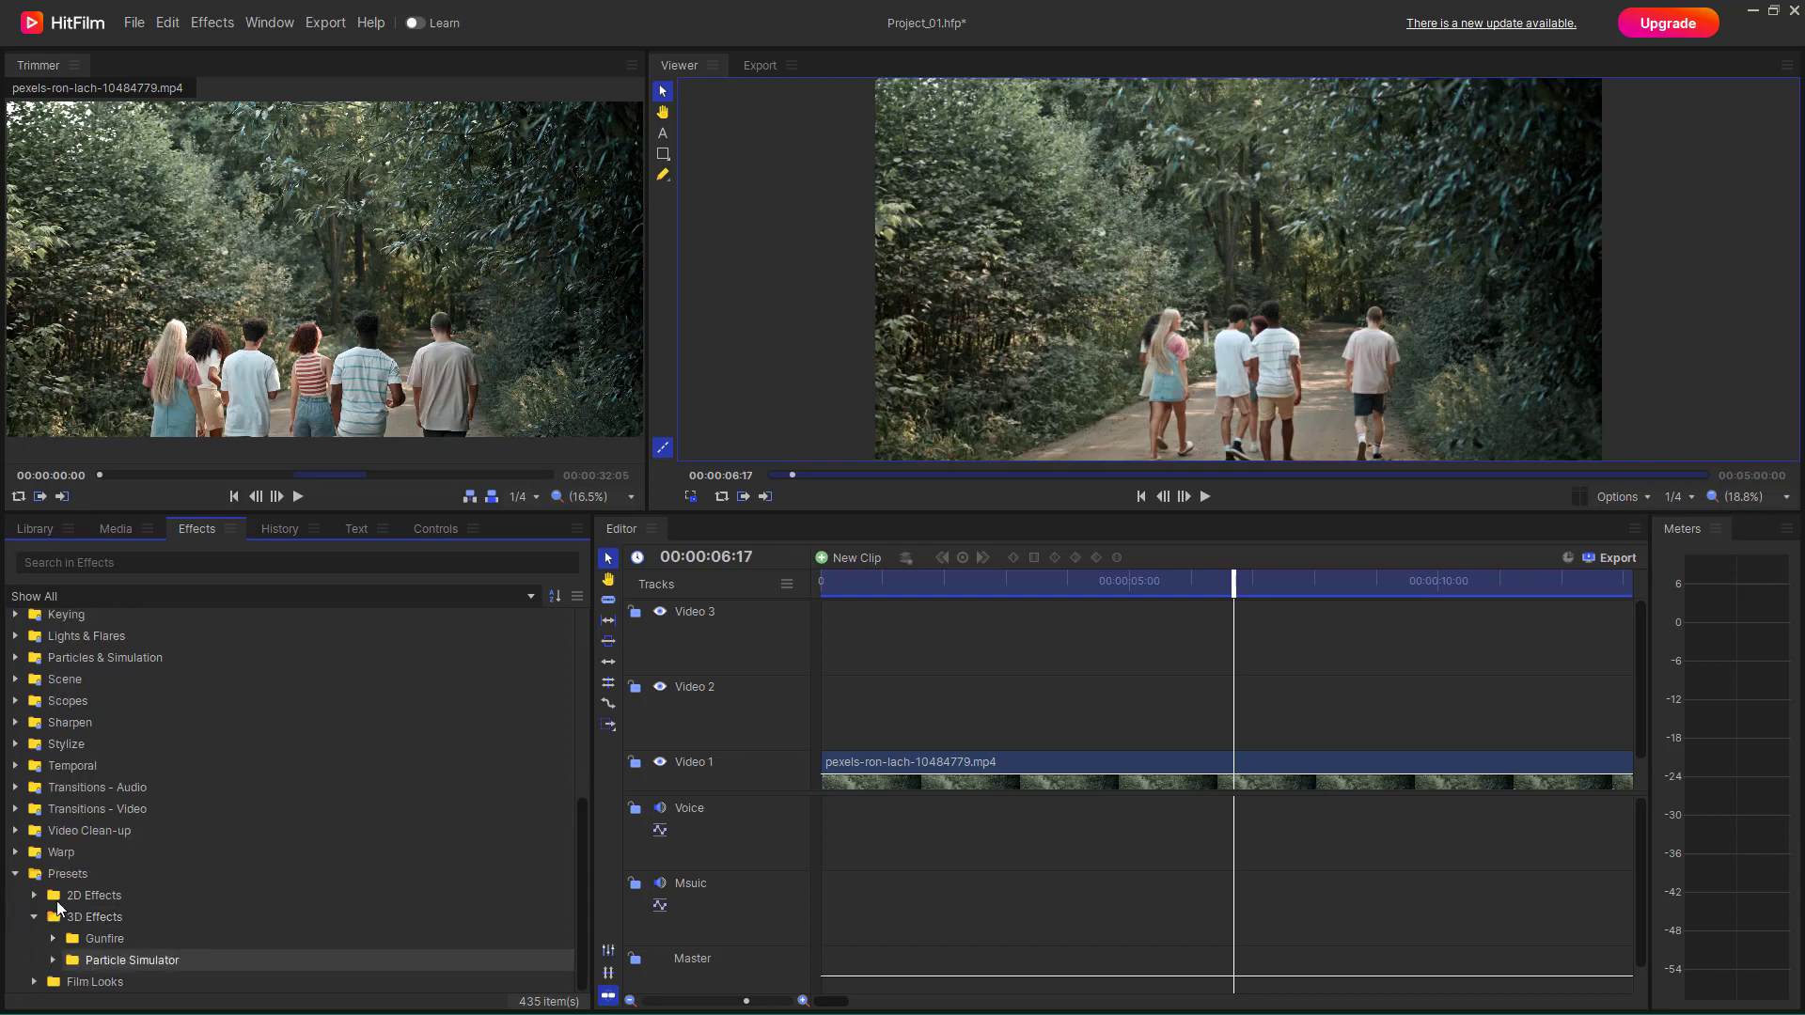
click(59, 935)
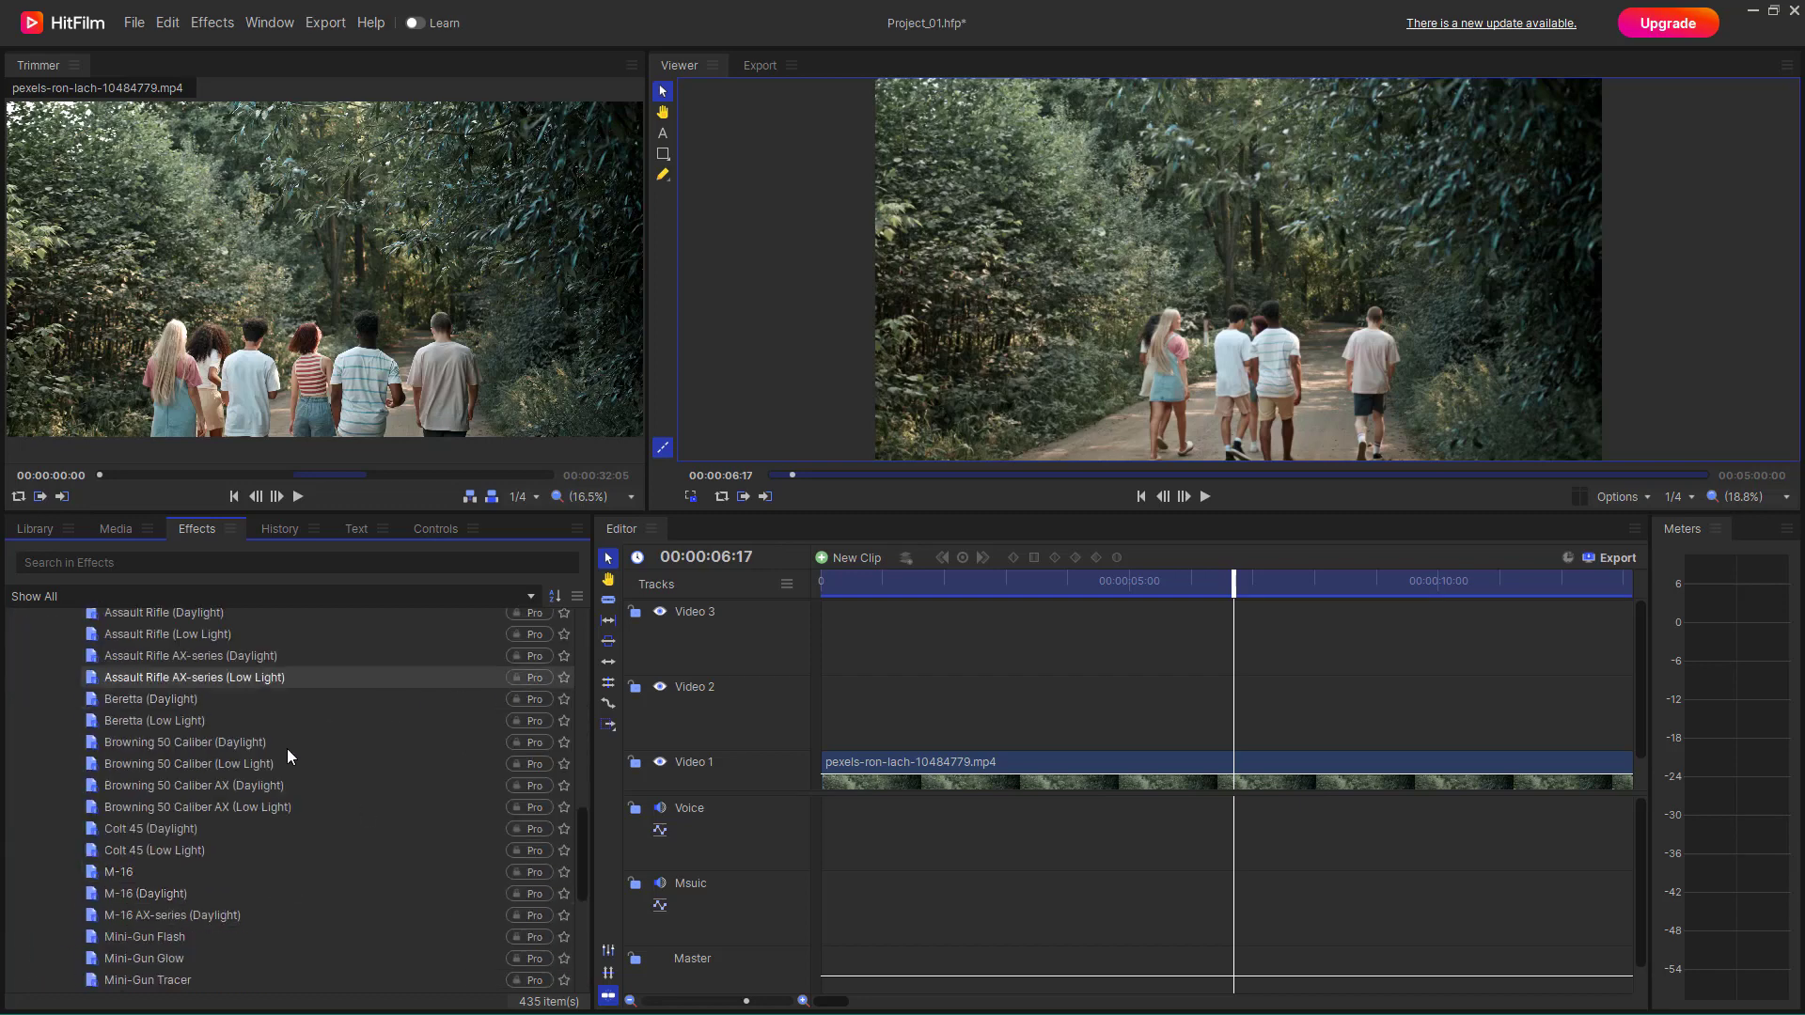
scroll(286, 748, up, 3)
click(35, 793)
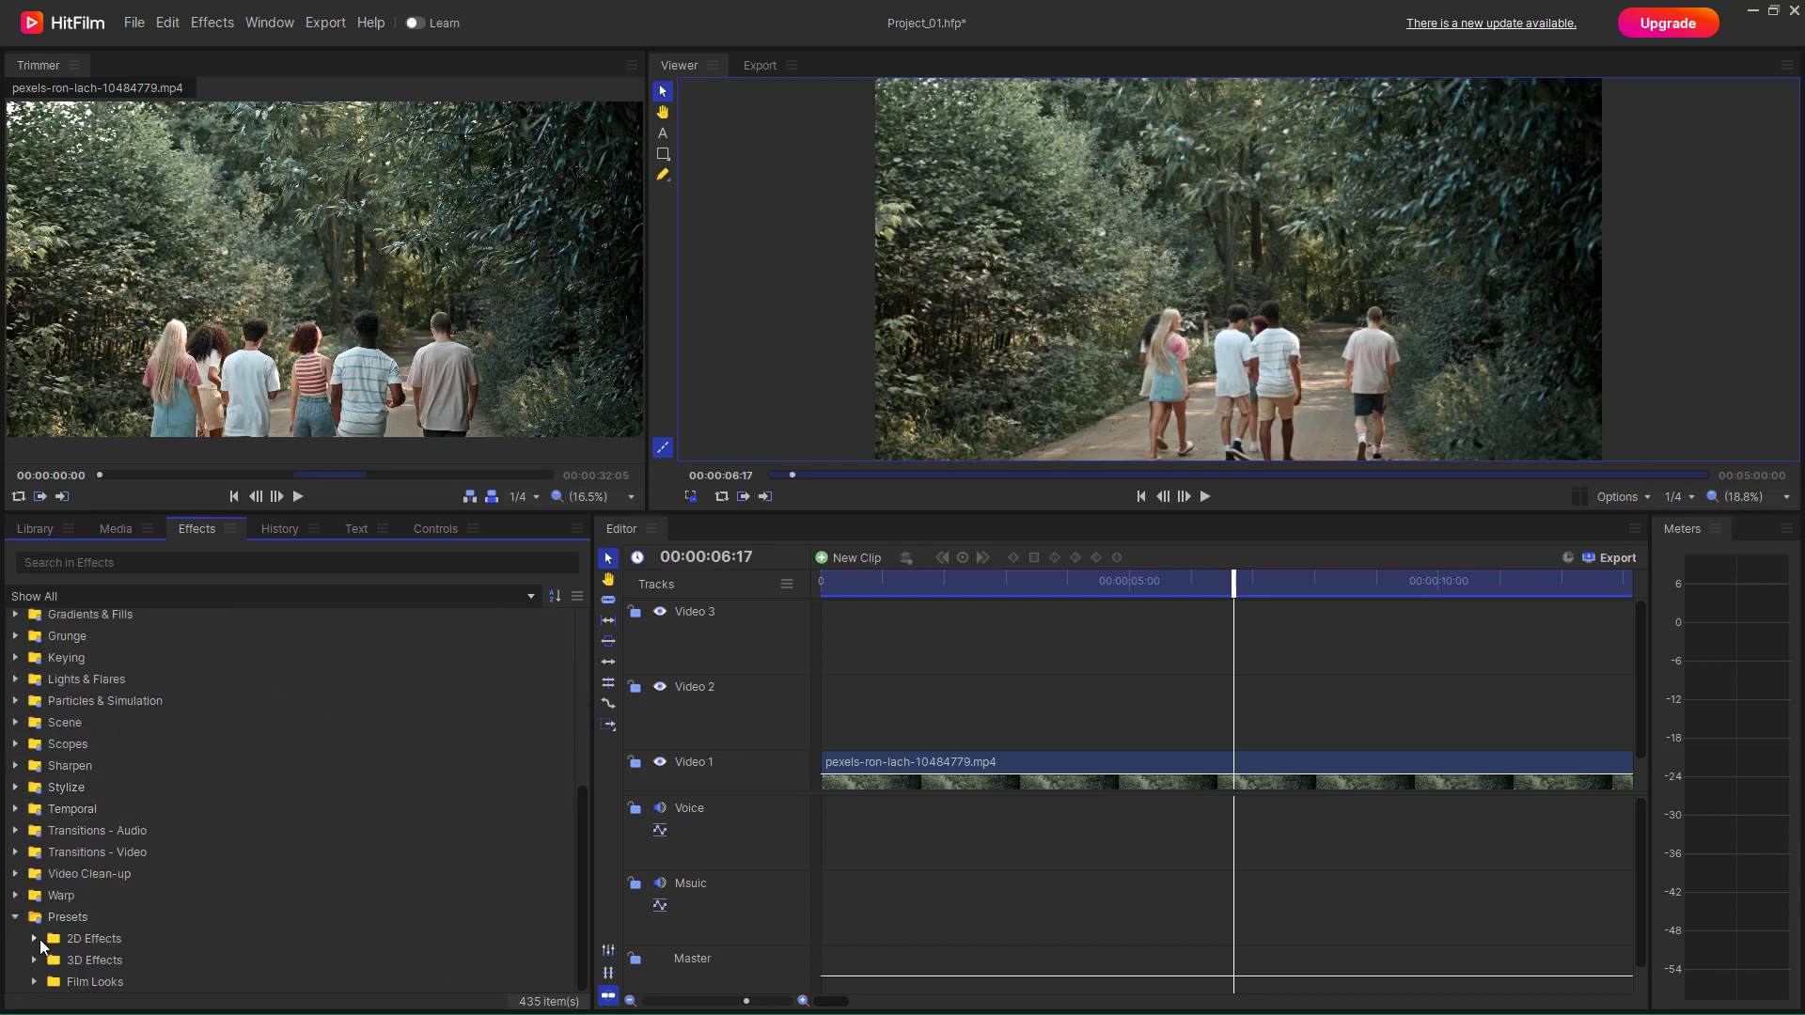
Browse the 2D Effects presets and try to add Vignette 720p on Video 2 above the clip
click(35, 945)
scroll(191, 866, down, 3)
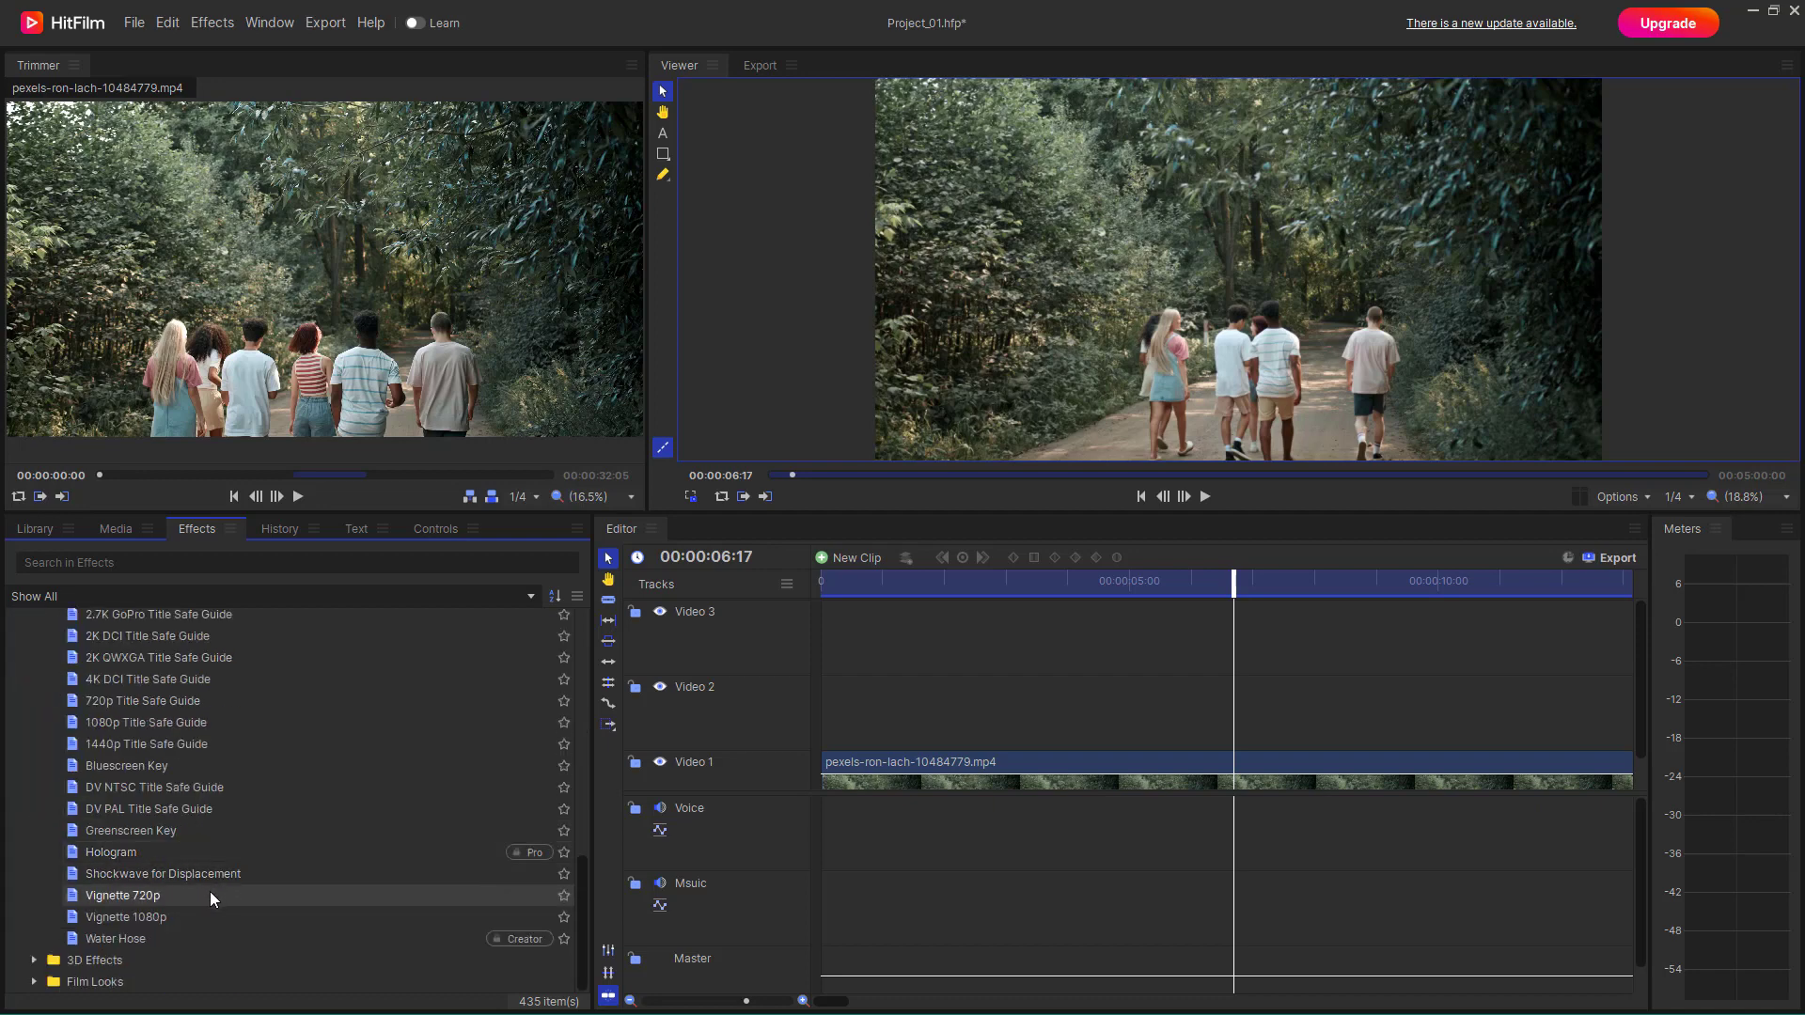
click(144, 895)
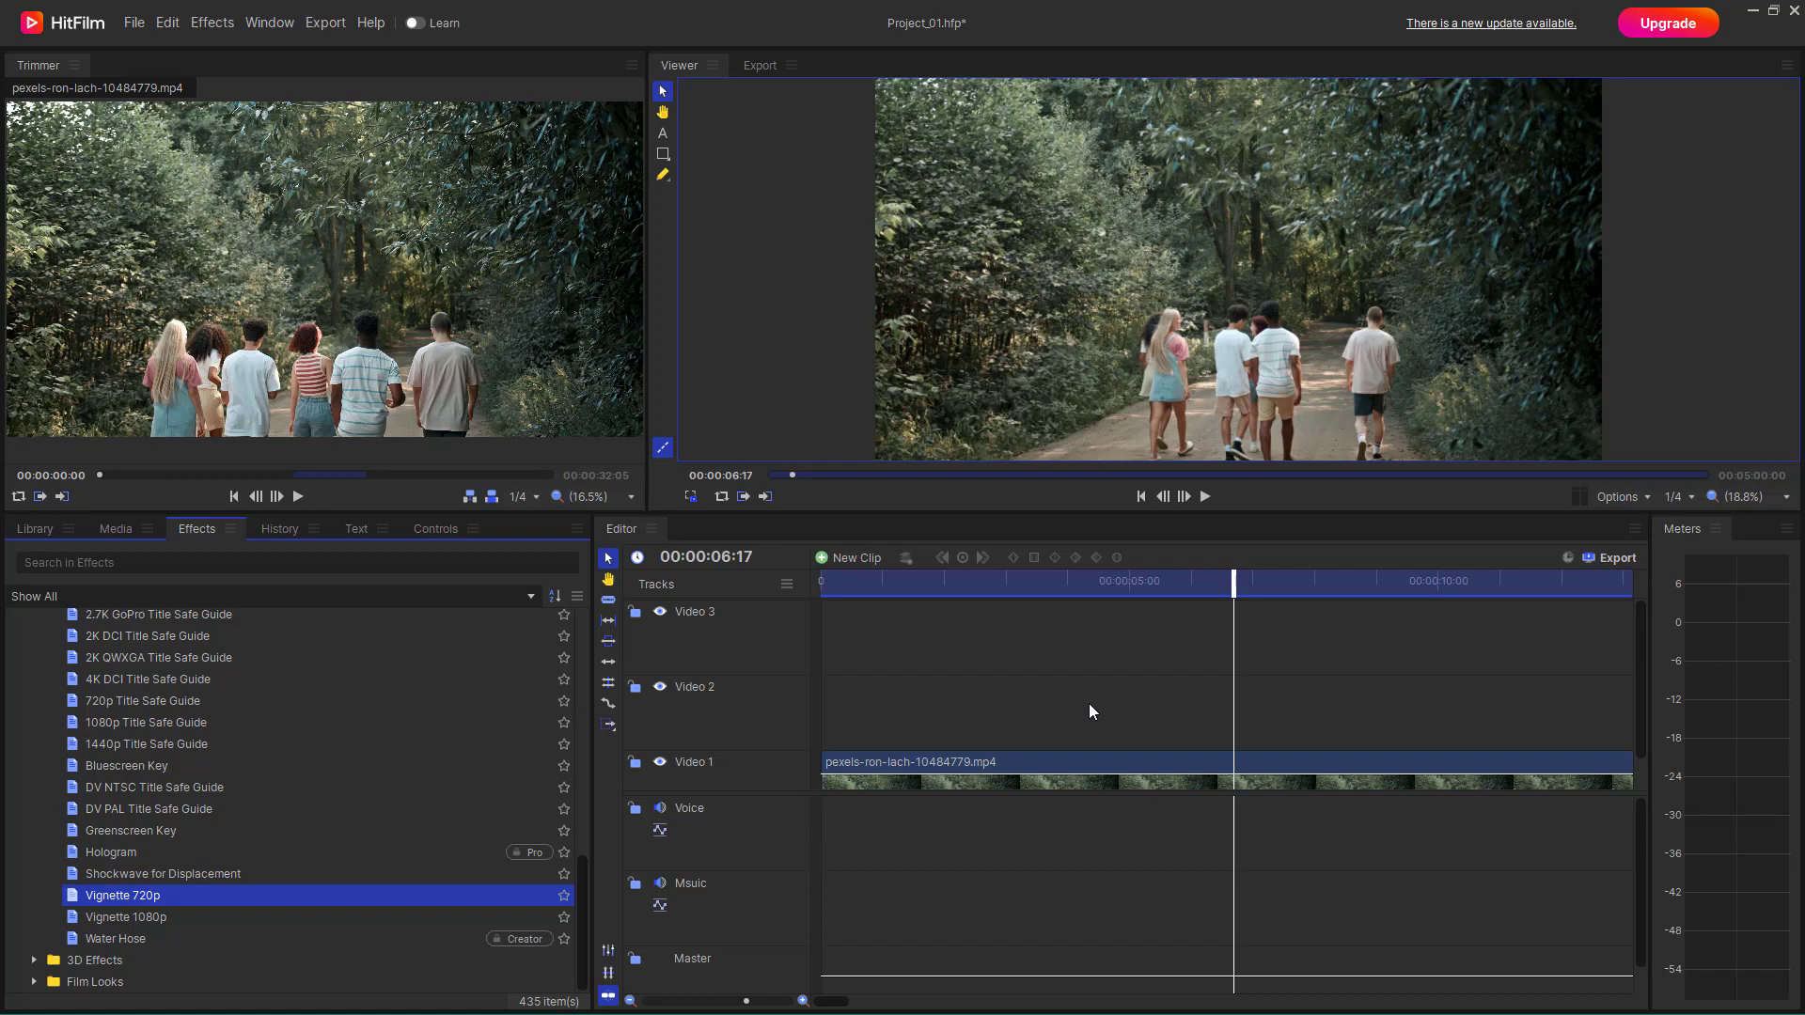
scroll(1096, 694, down, 1)
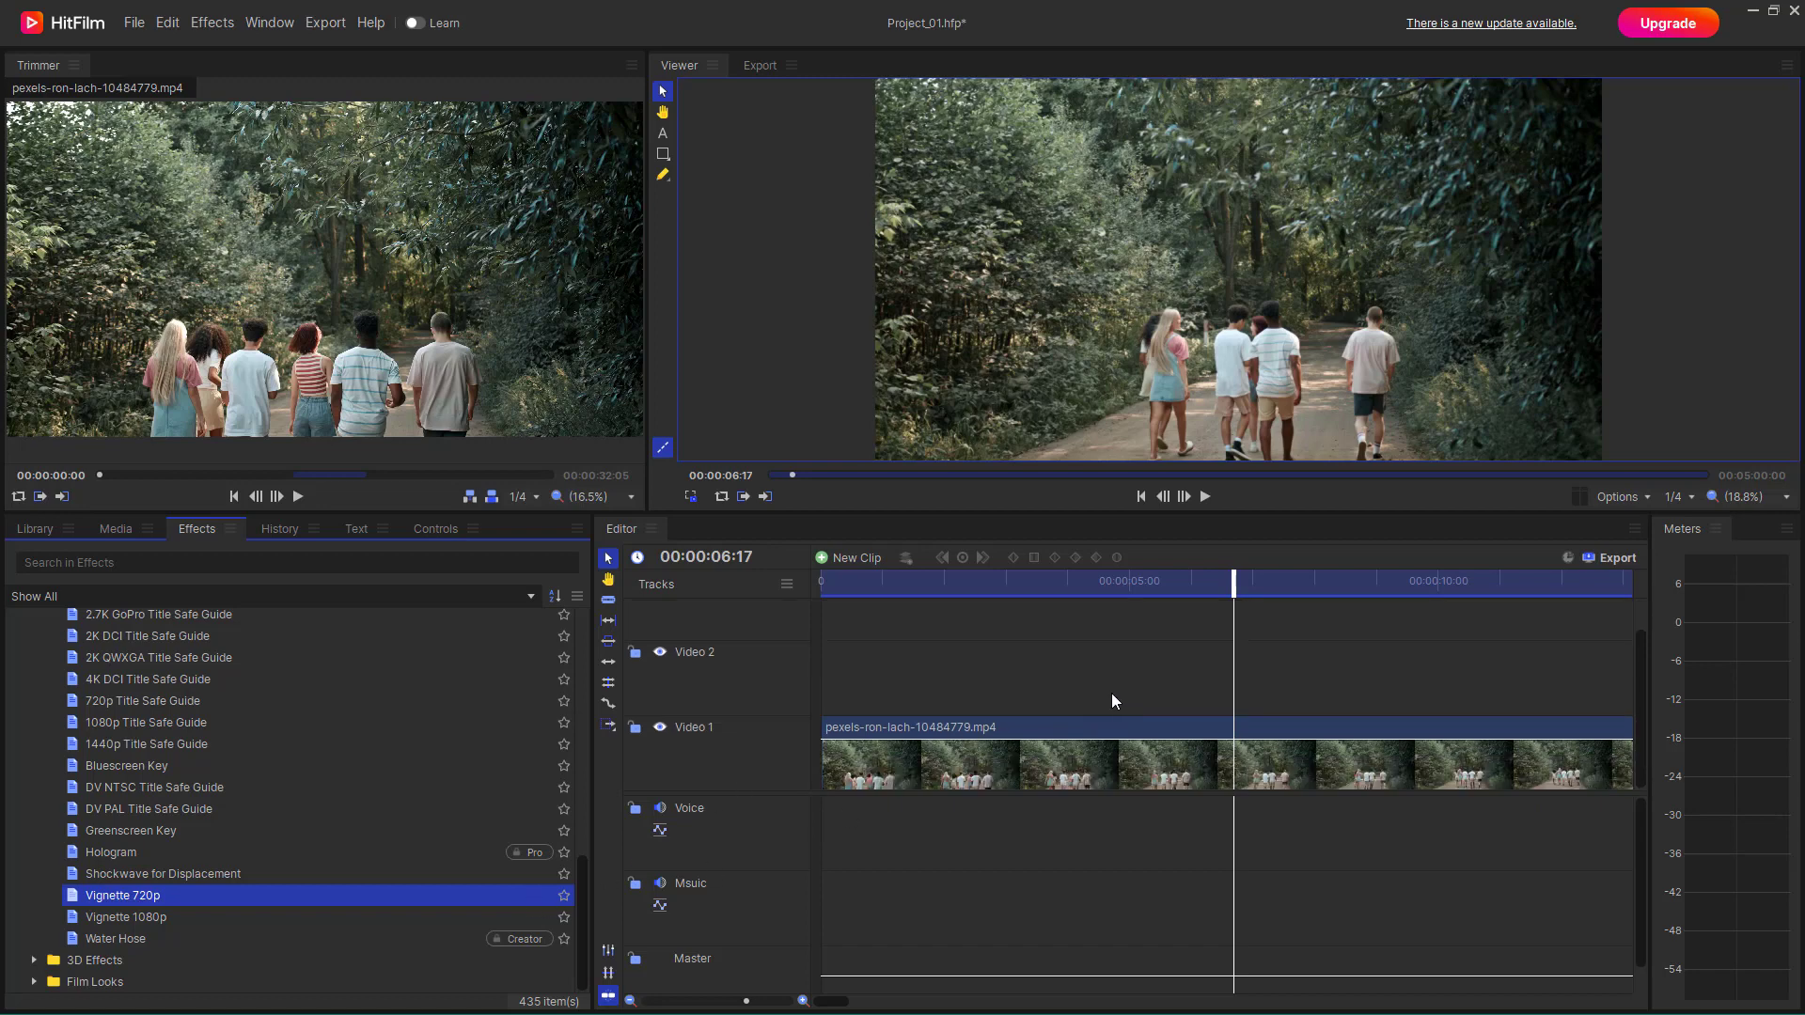
drag(346, 898, 1071, 656)
click(1072, 768)
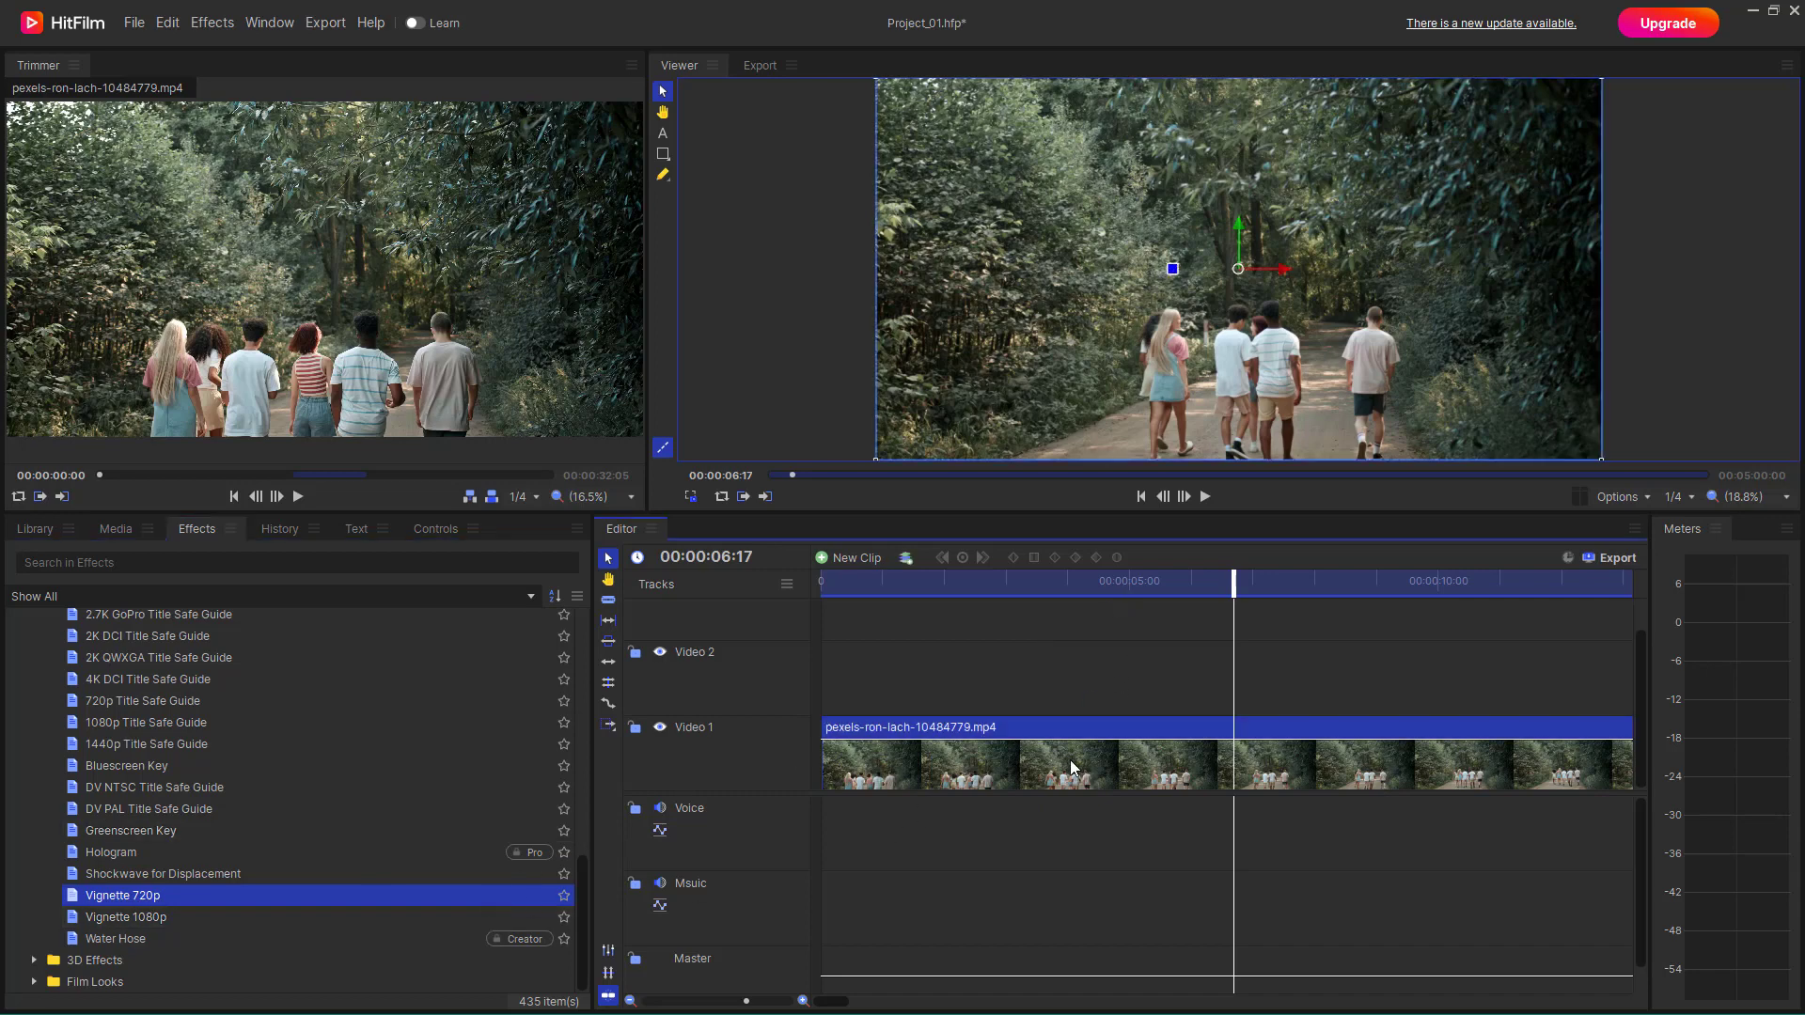
click(443, 902)
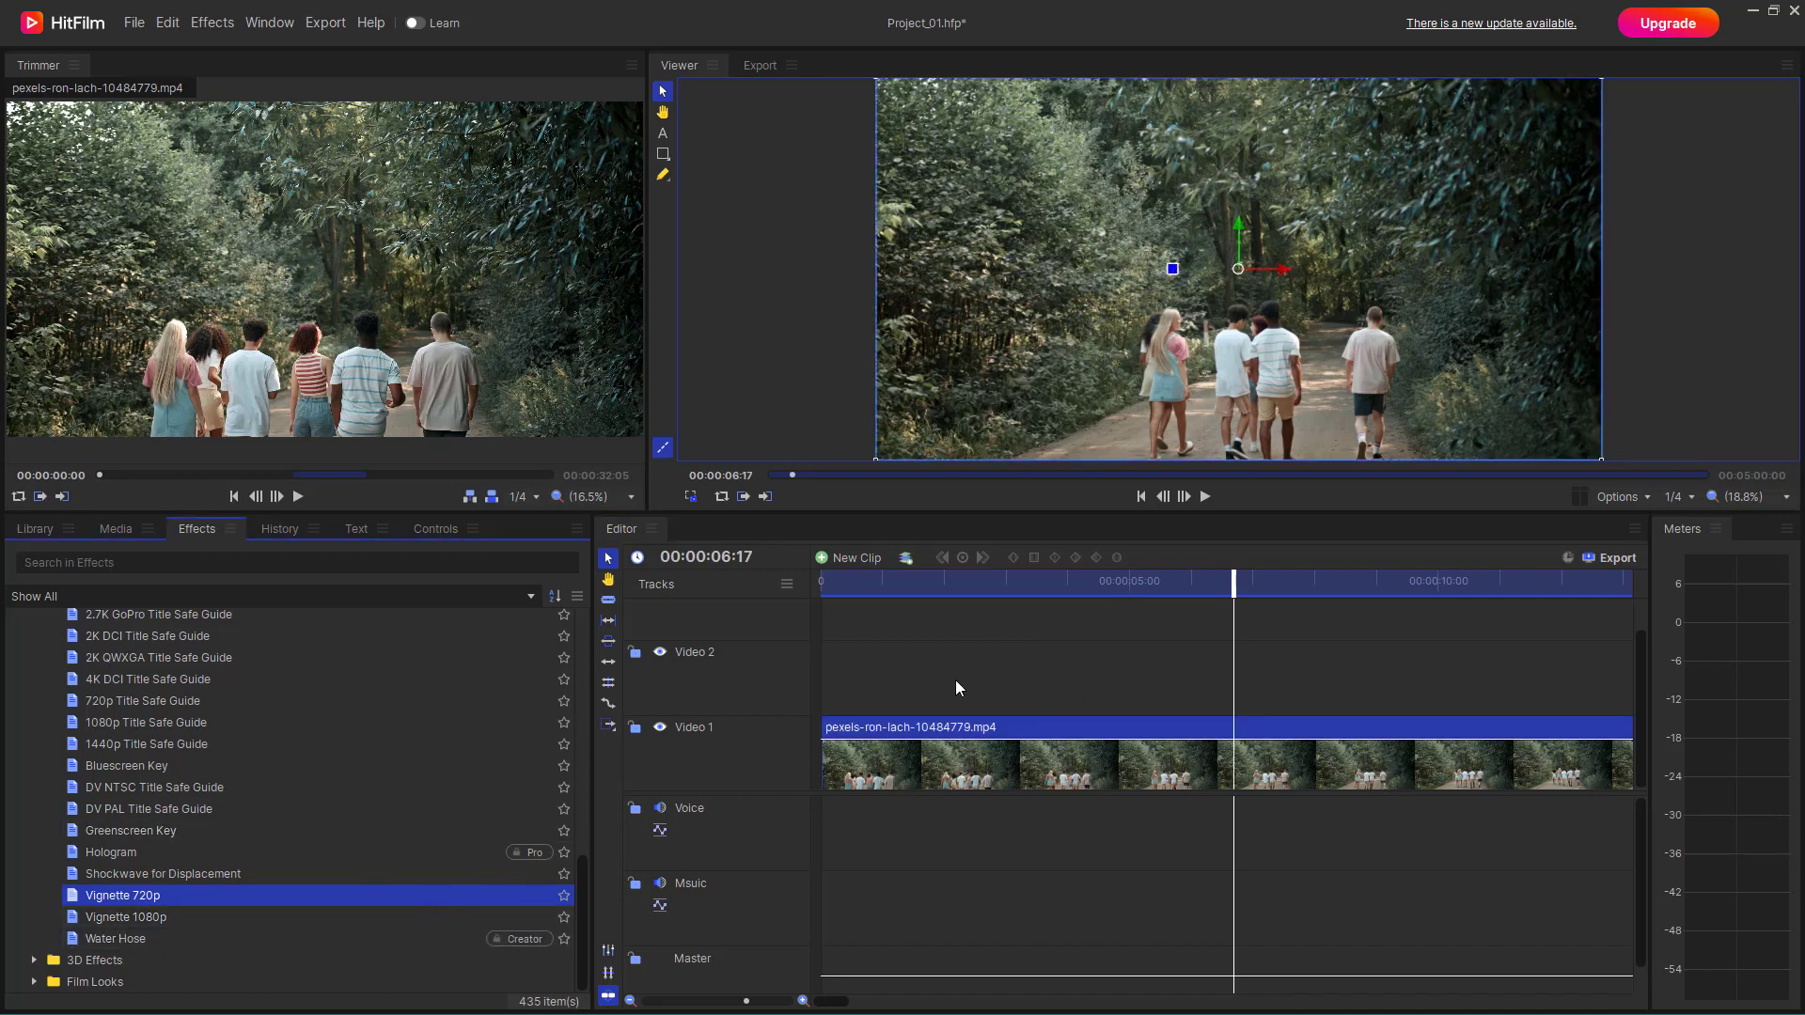
Add the DV NTSC Title Safe Guide preset on Video 2 above the clip and preview it at 00:00:05:07
click(143, 812)
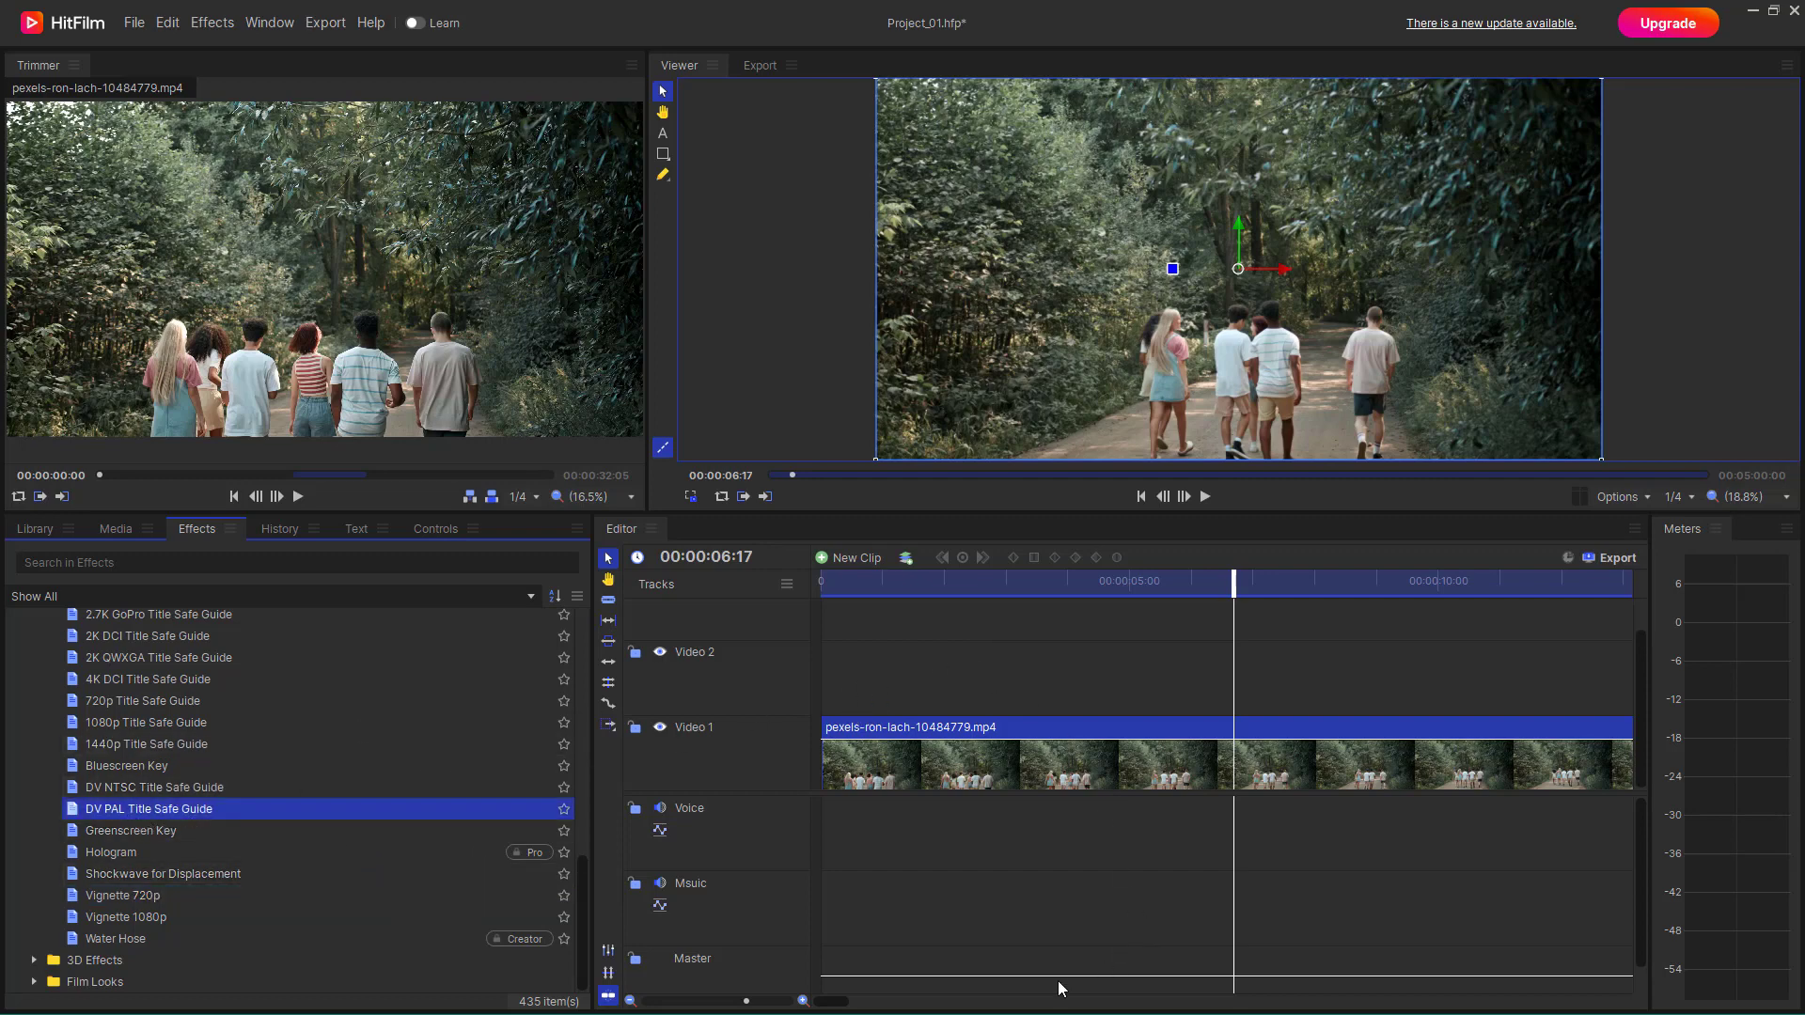
scroll(1057, 987, down, 1)
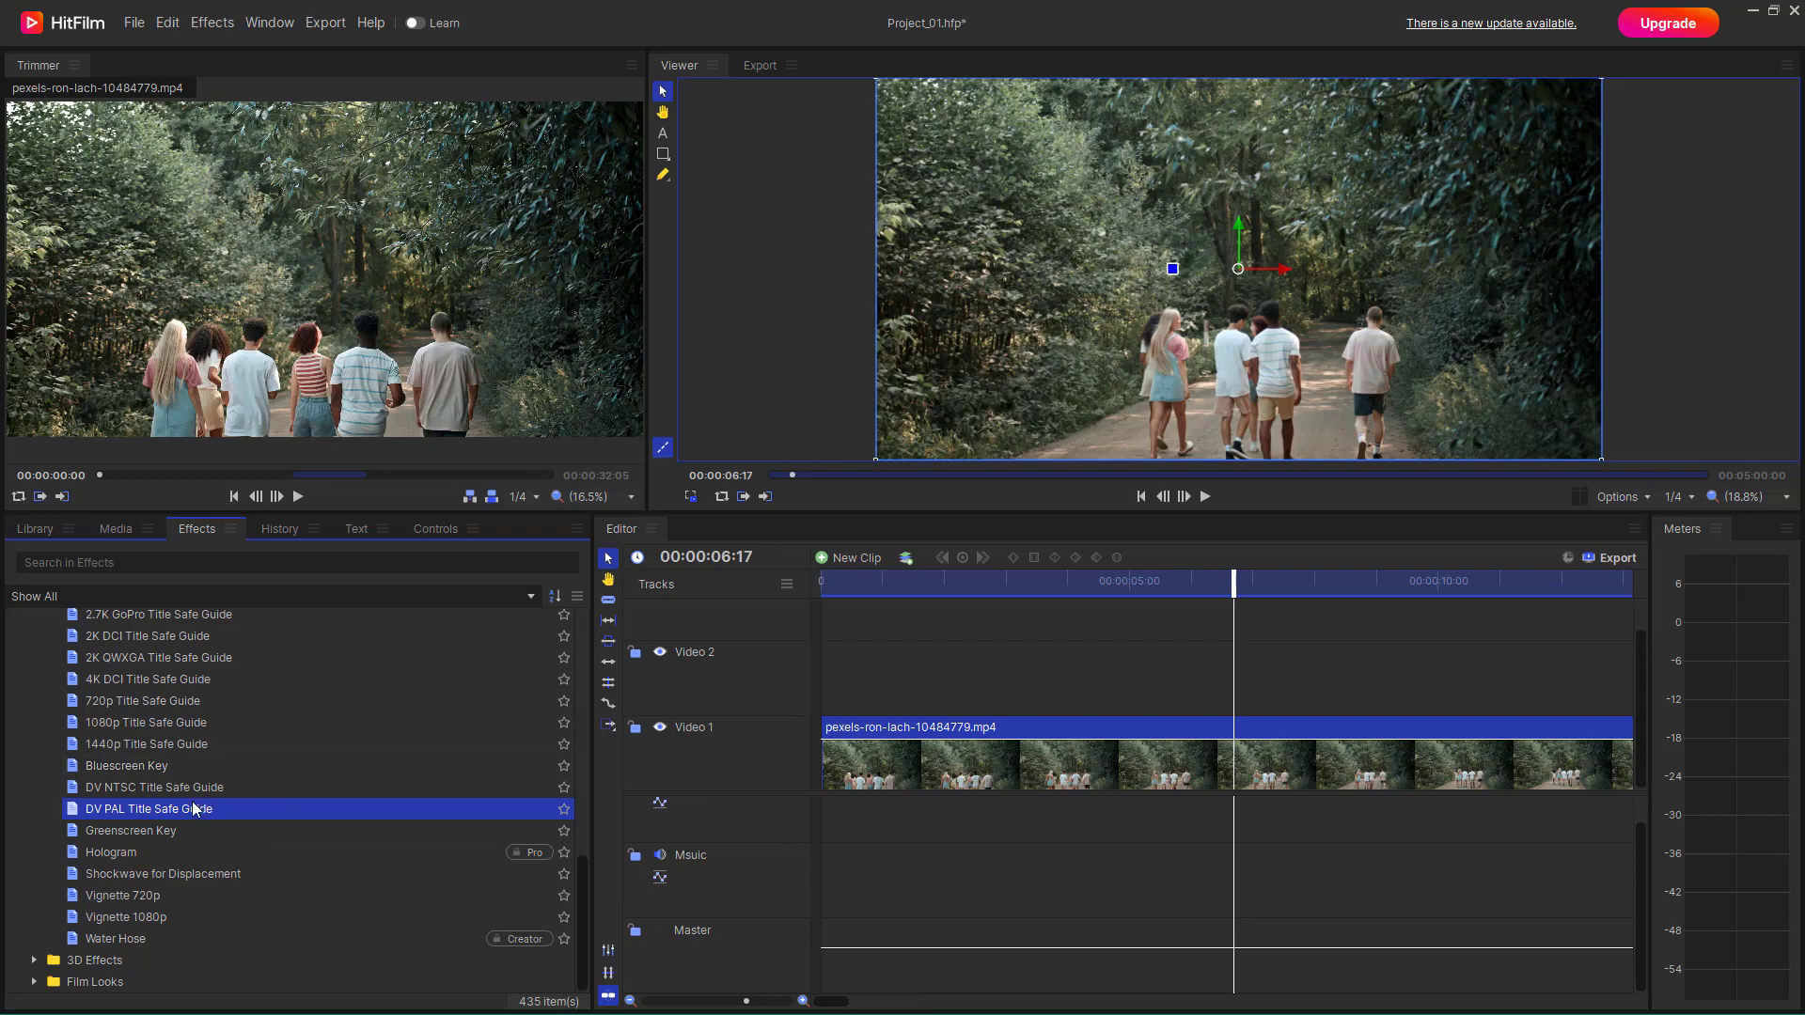
click(135, 792)
drag(78, 794, 959, 693)
mouse_move(1154, 579)
mouse_down()
mouse_move(1080, 578)
mouse_move(1147, 578)
mouse_up()
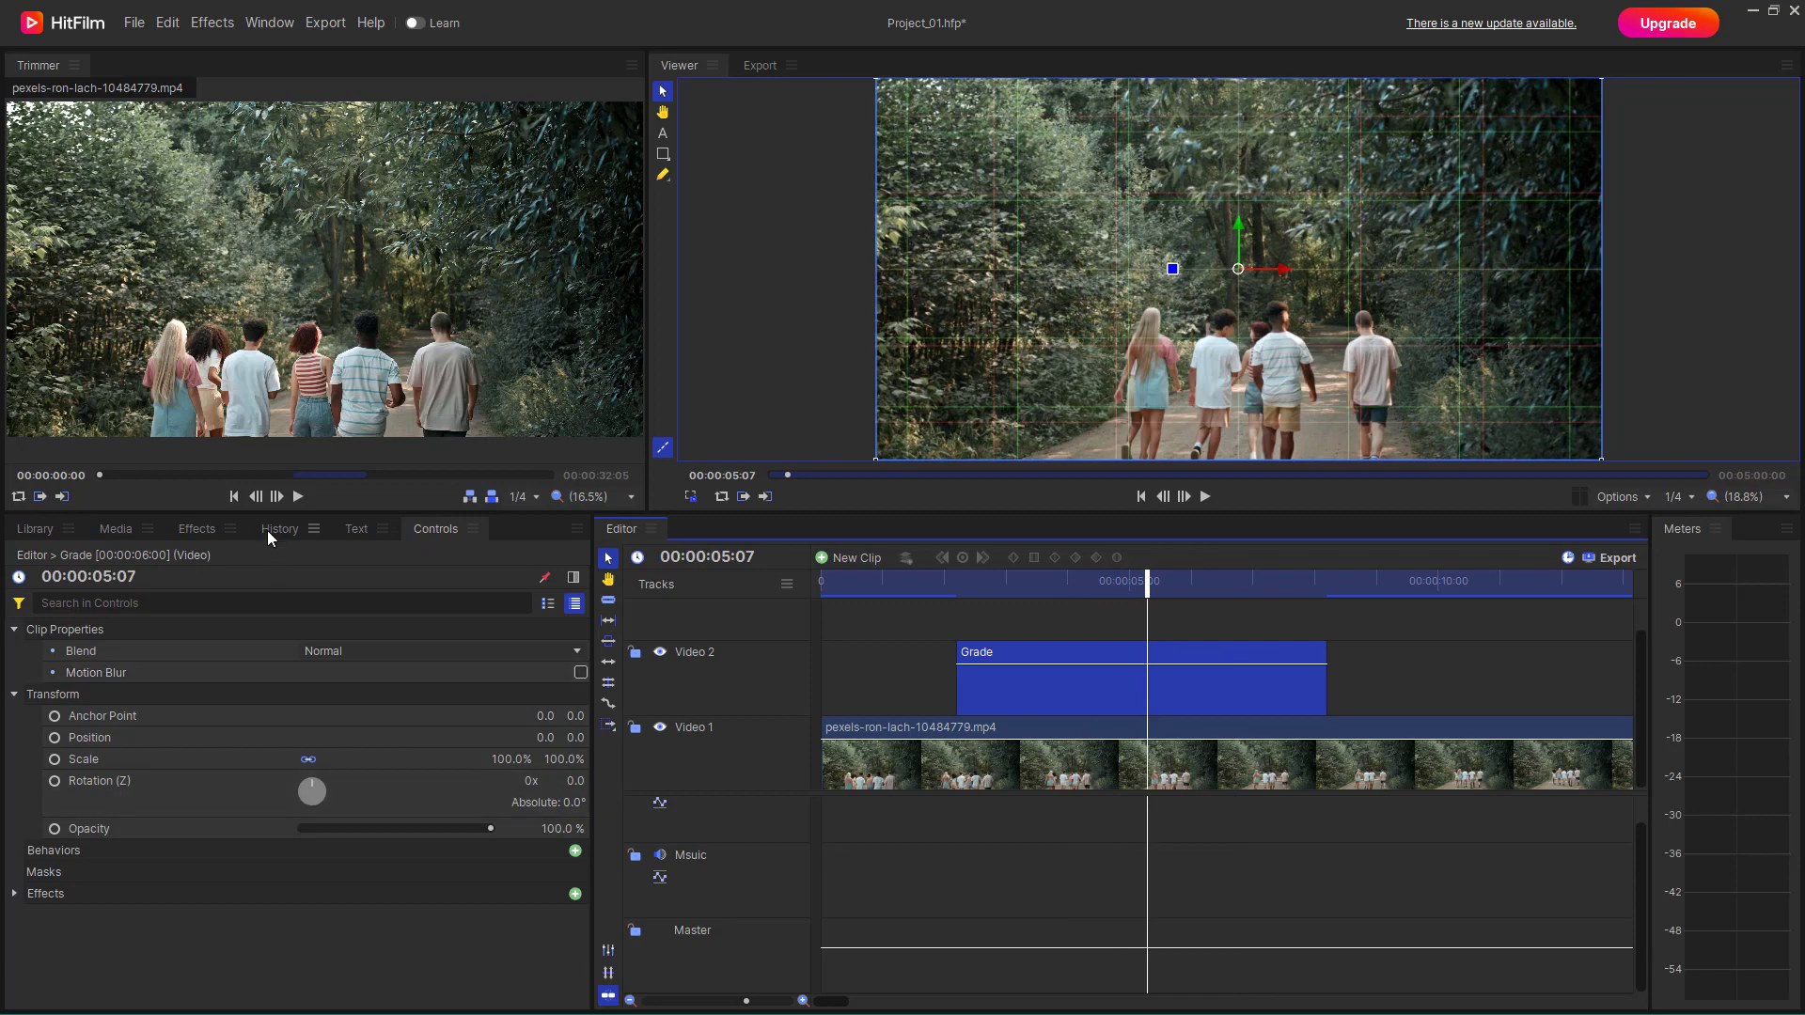
Add the Vignette 720p preset on Video 2 after the existing grade and preview it at 00:00:10:20
click(197, 529)
drag(78, 898, 1487, 582)
click(1472, 587)
Delete the title safe guide grade from Video 2 and move the vignette grade earlier to start at about 00:00:05:07
click(1126, 692)
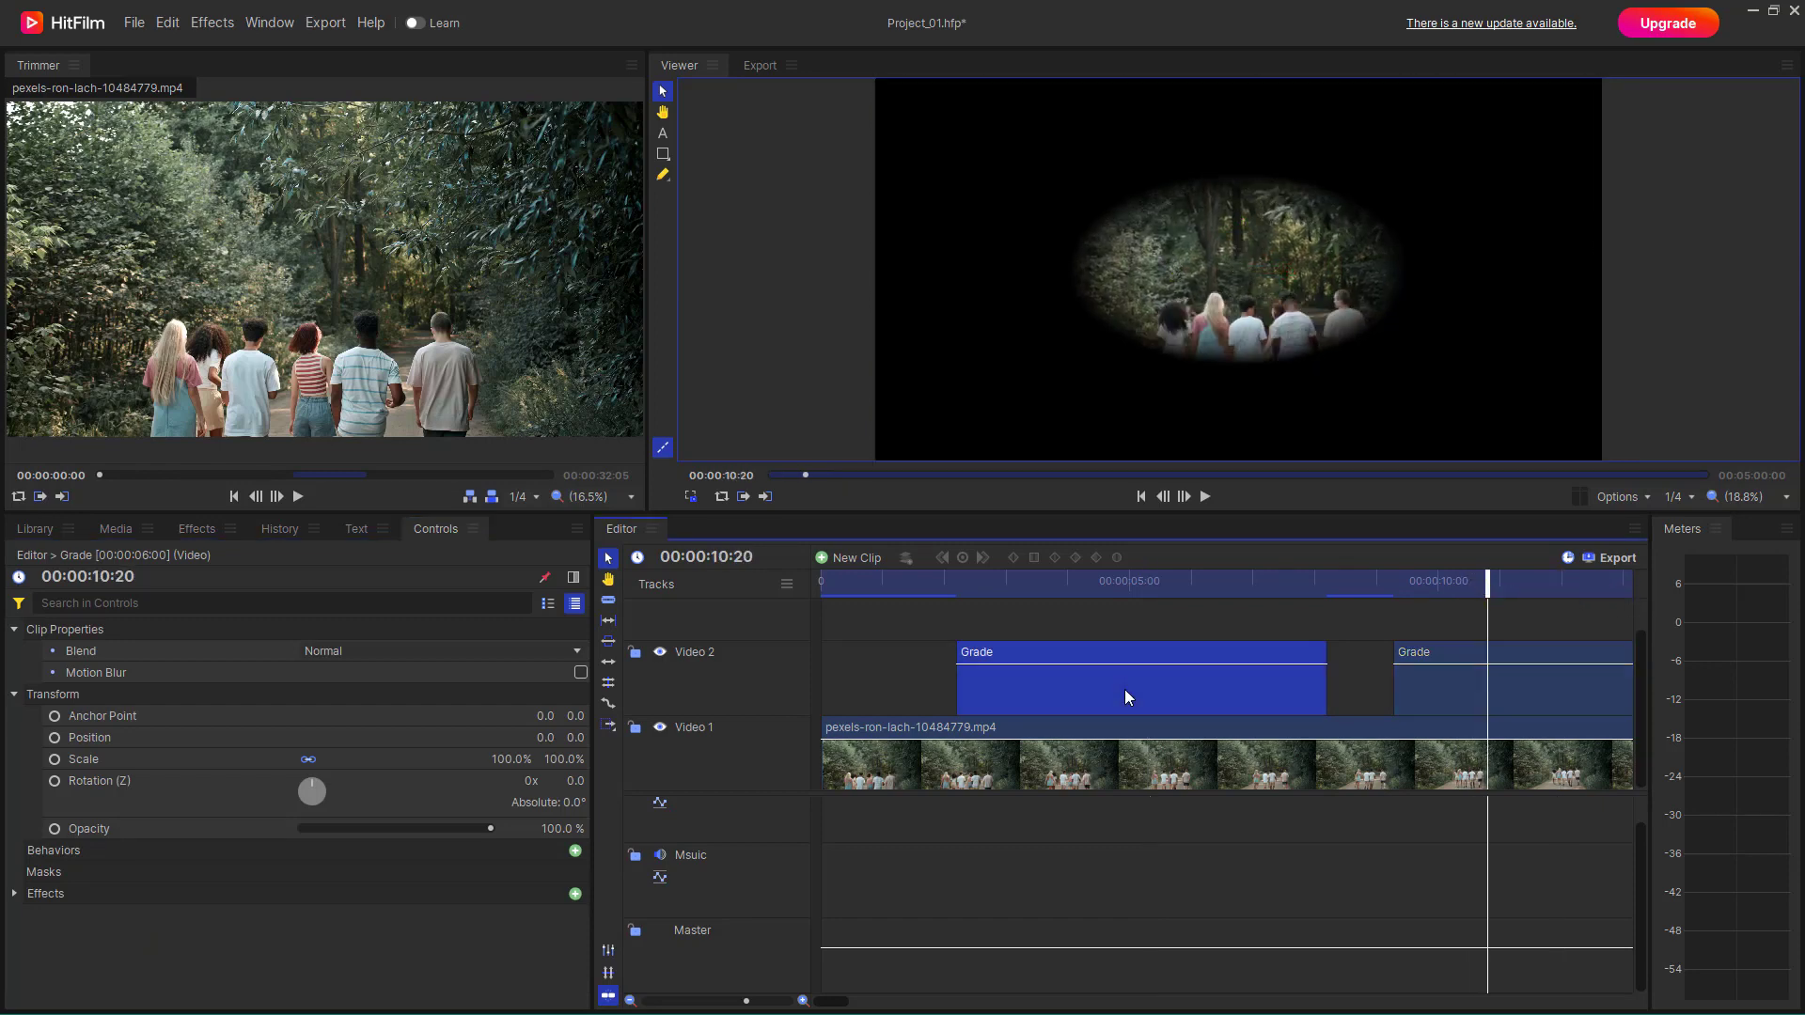
key(Delete)
drag(1461, 713, 1260, 680)
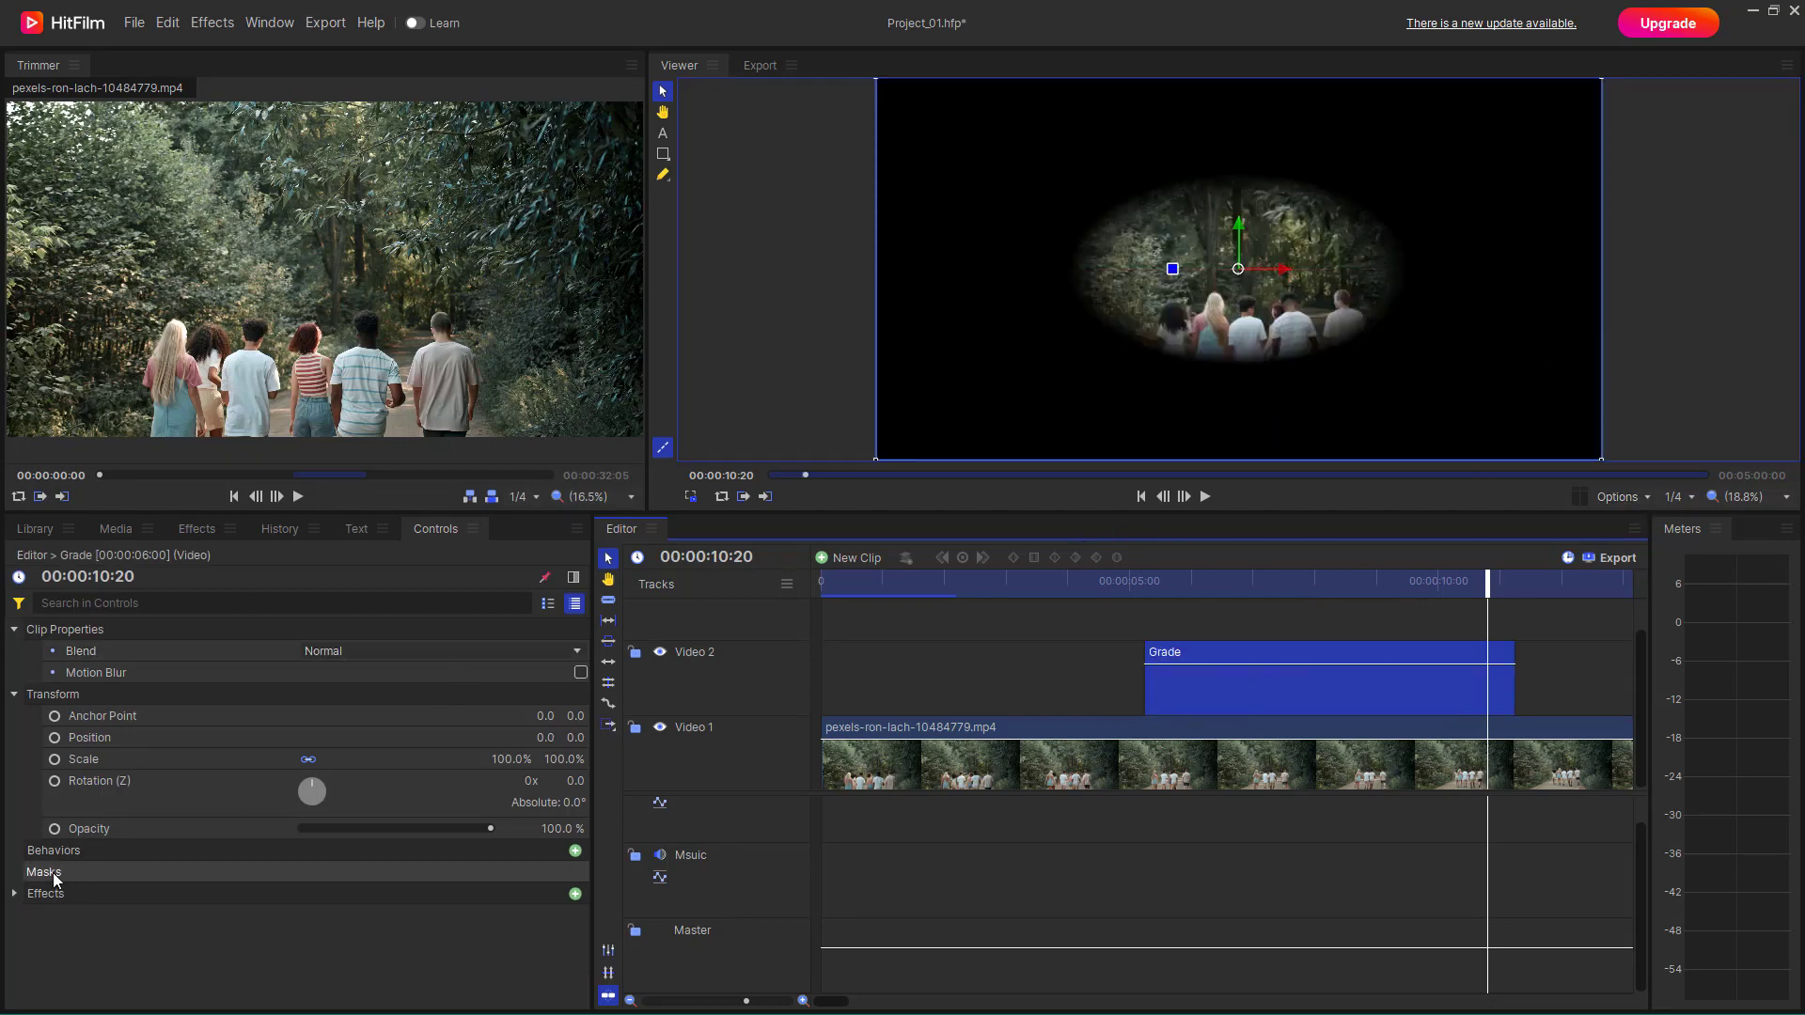
Adjust the grade's Vignette effect to height 1802 px, vertical stretch 1.08, curvature 2.30 and strength 0.51
click(15, 893)
scroll(164, 863, down, 3)
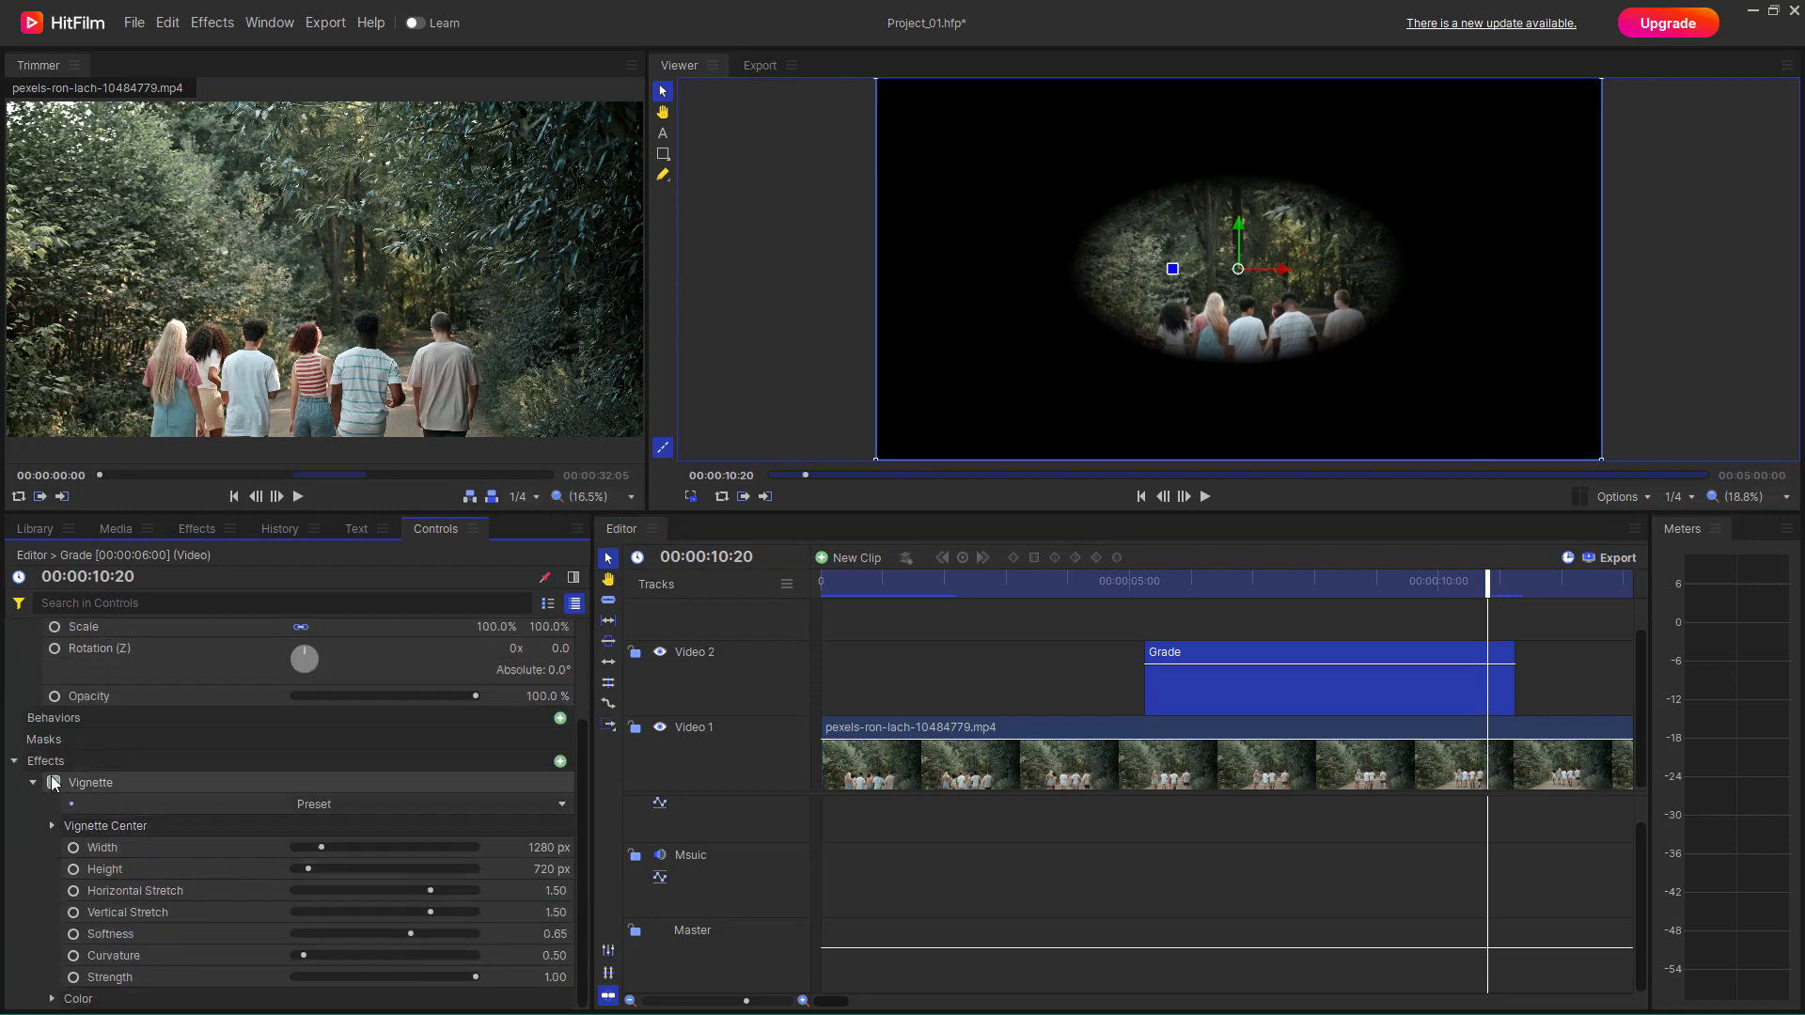
click(53, 783)
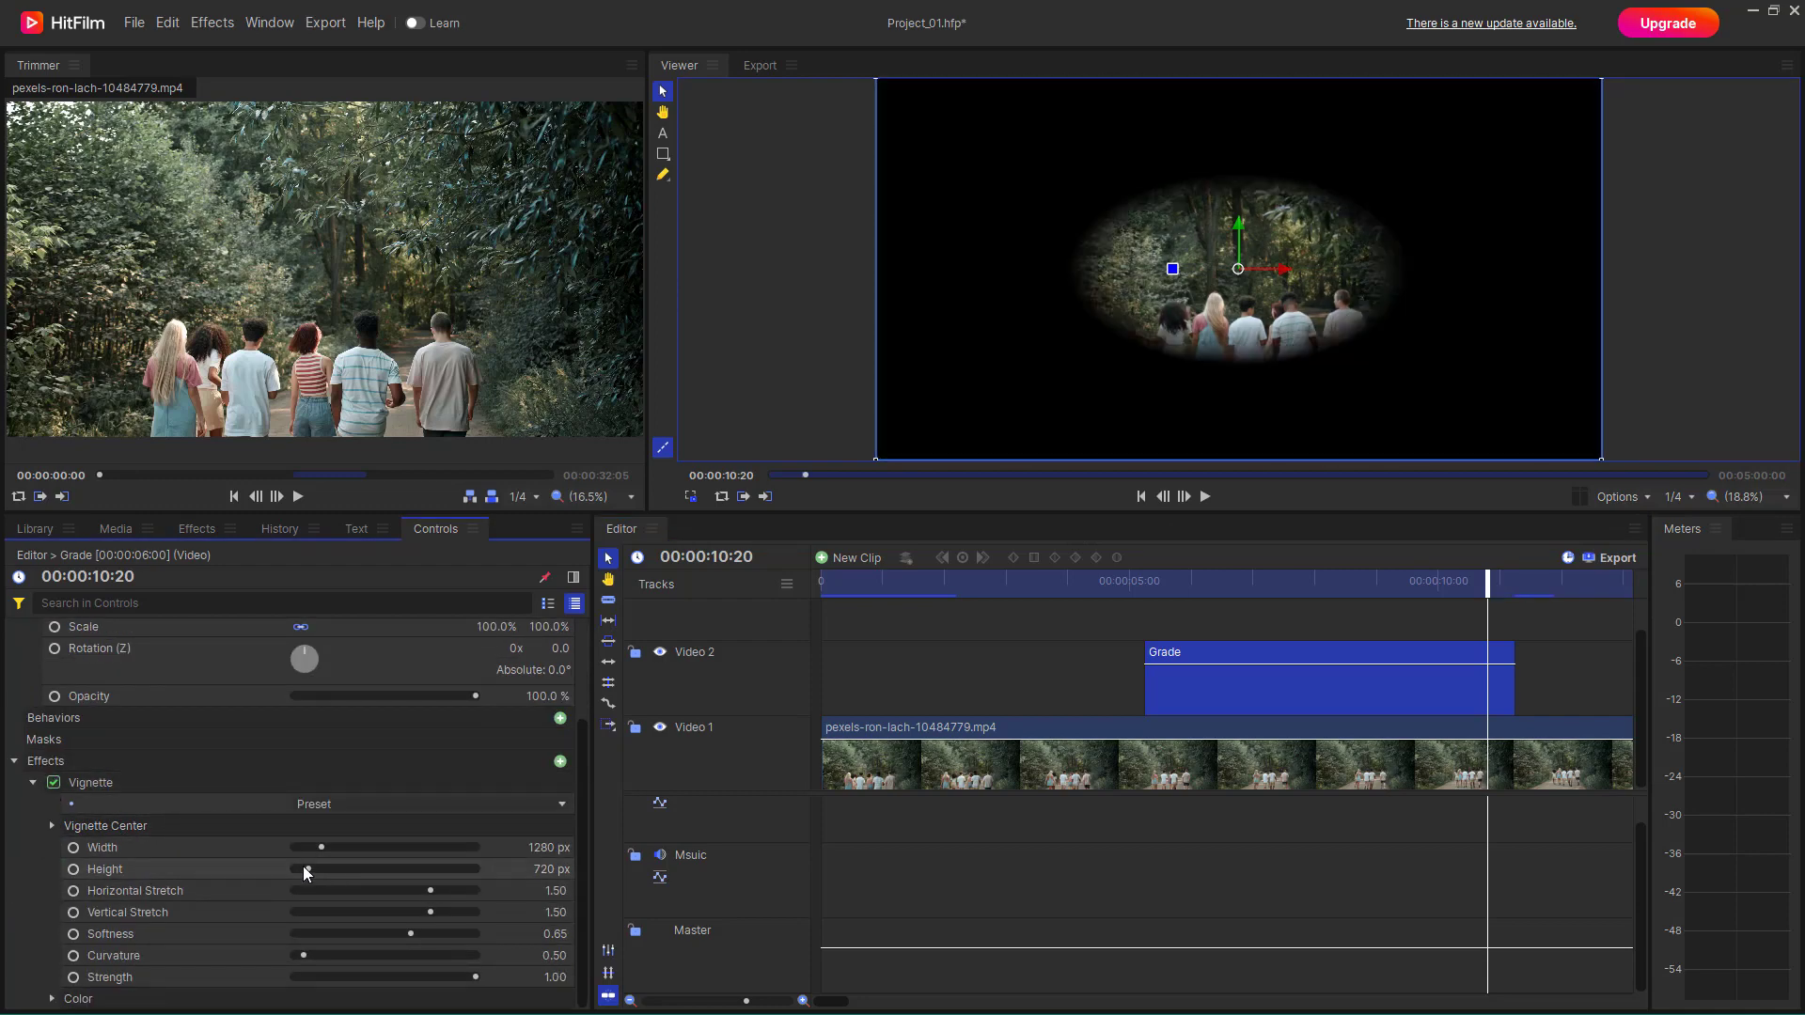
drag(308, 869, 335, 957)
drag(475, 979, 391, 978)
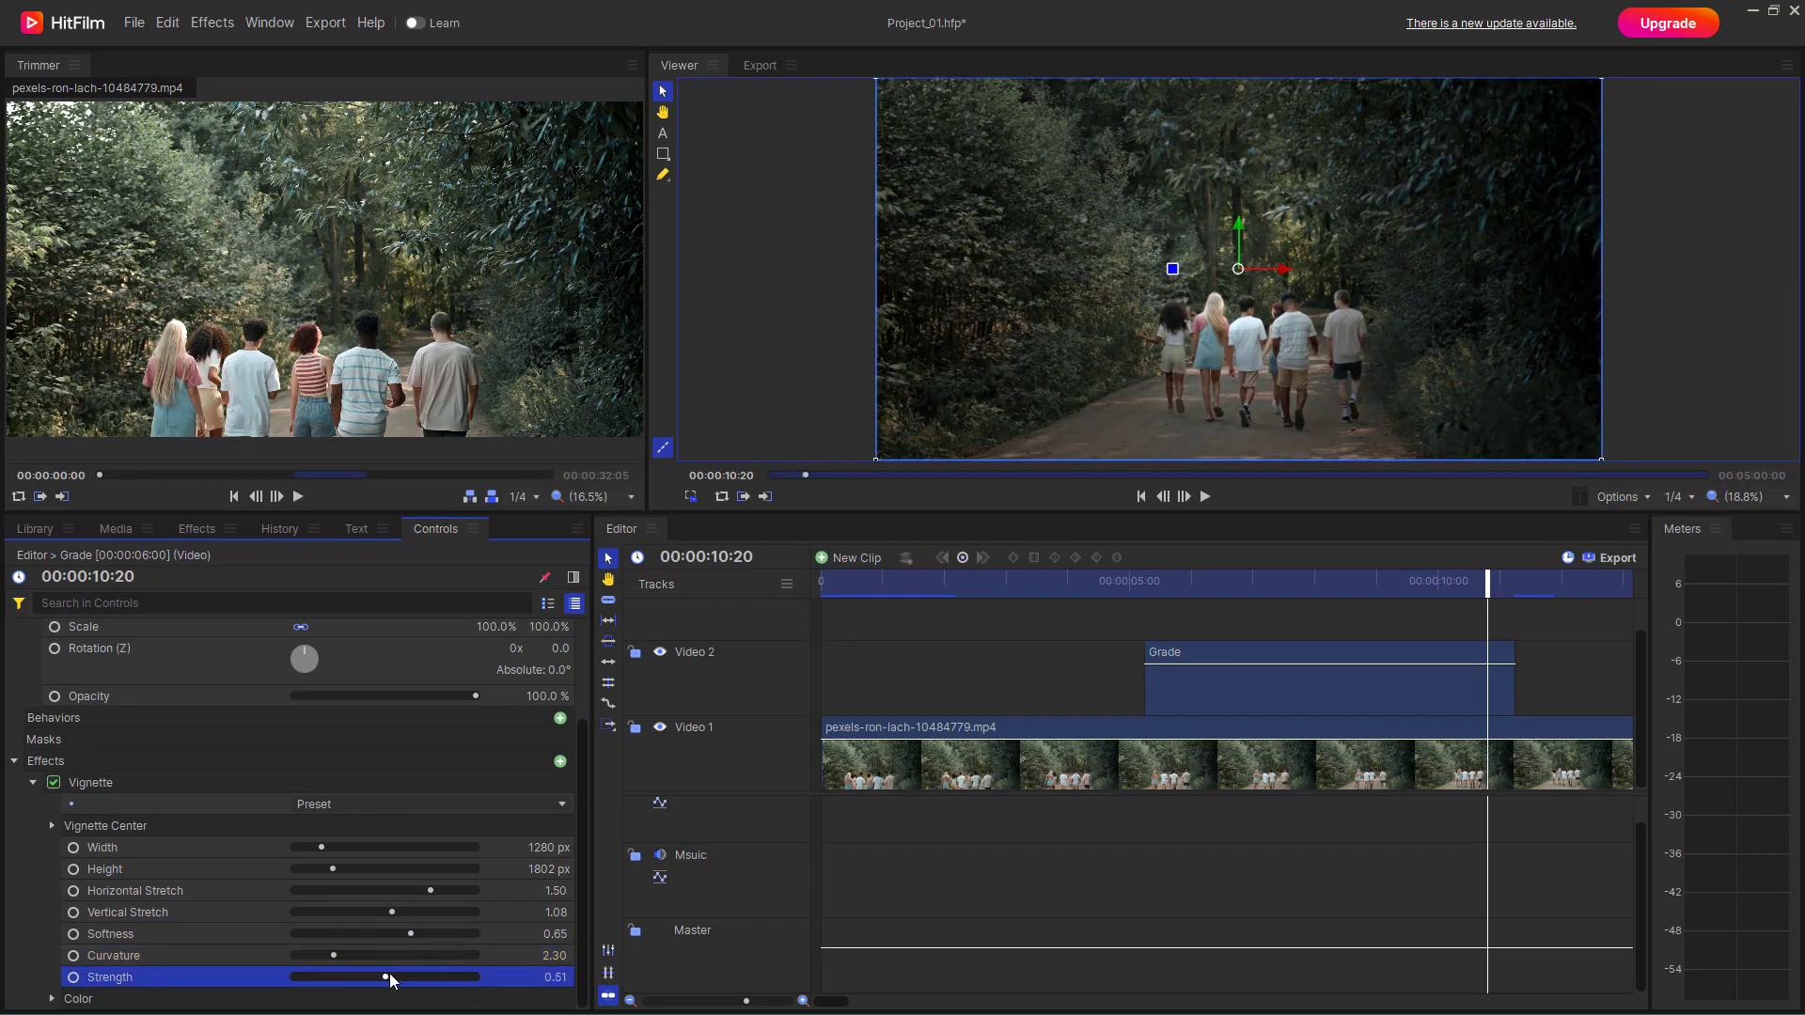
Change the Vignette effect's color to dark red #762121
click(52, 998)
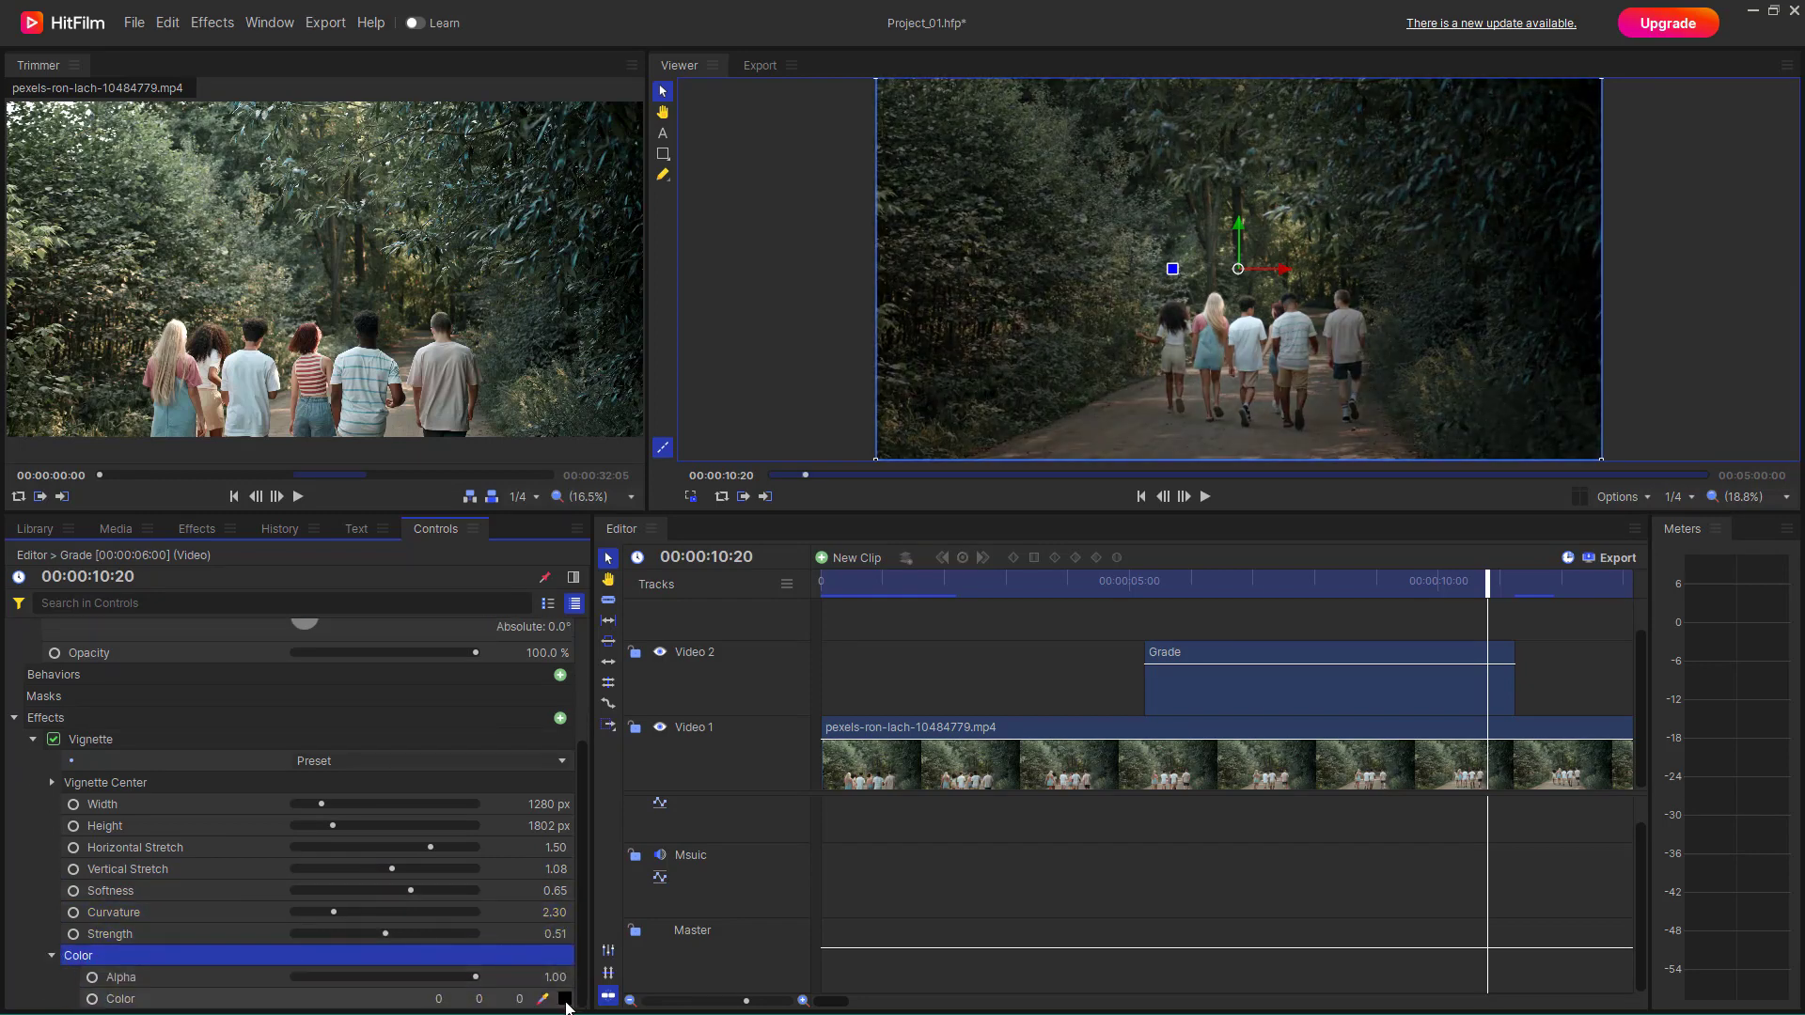
click(564, 998)
click(1046, 418)
drag(1045, 418, 966, 405)
click(1031, 640)
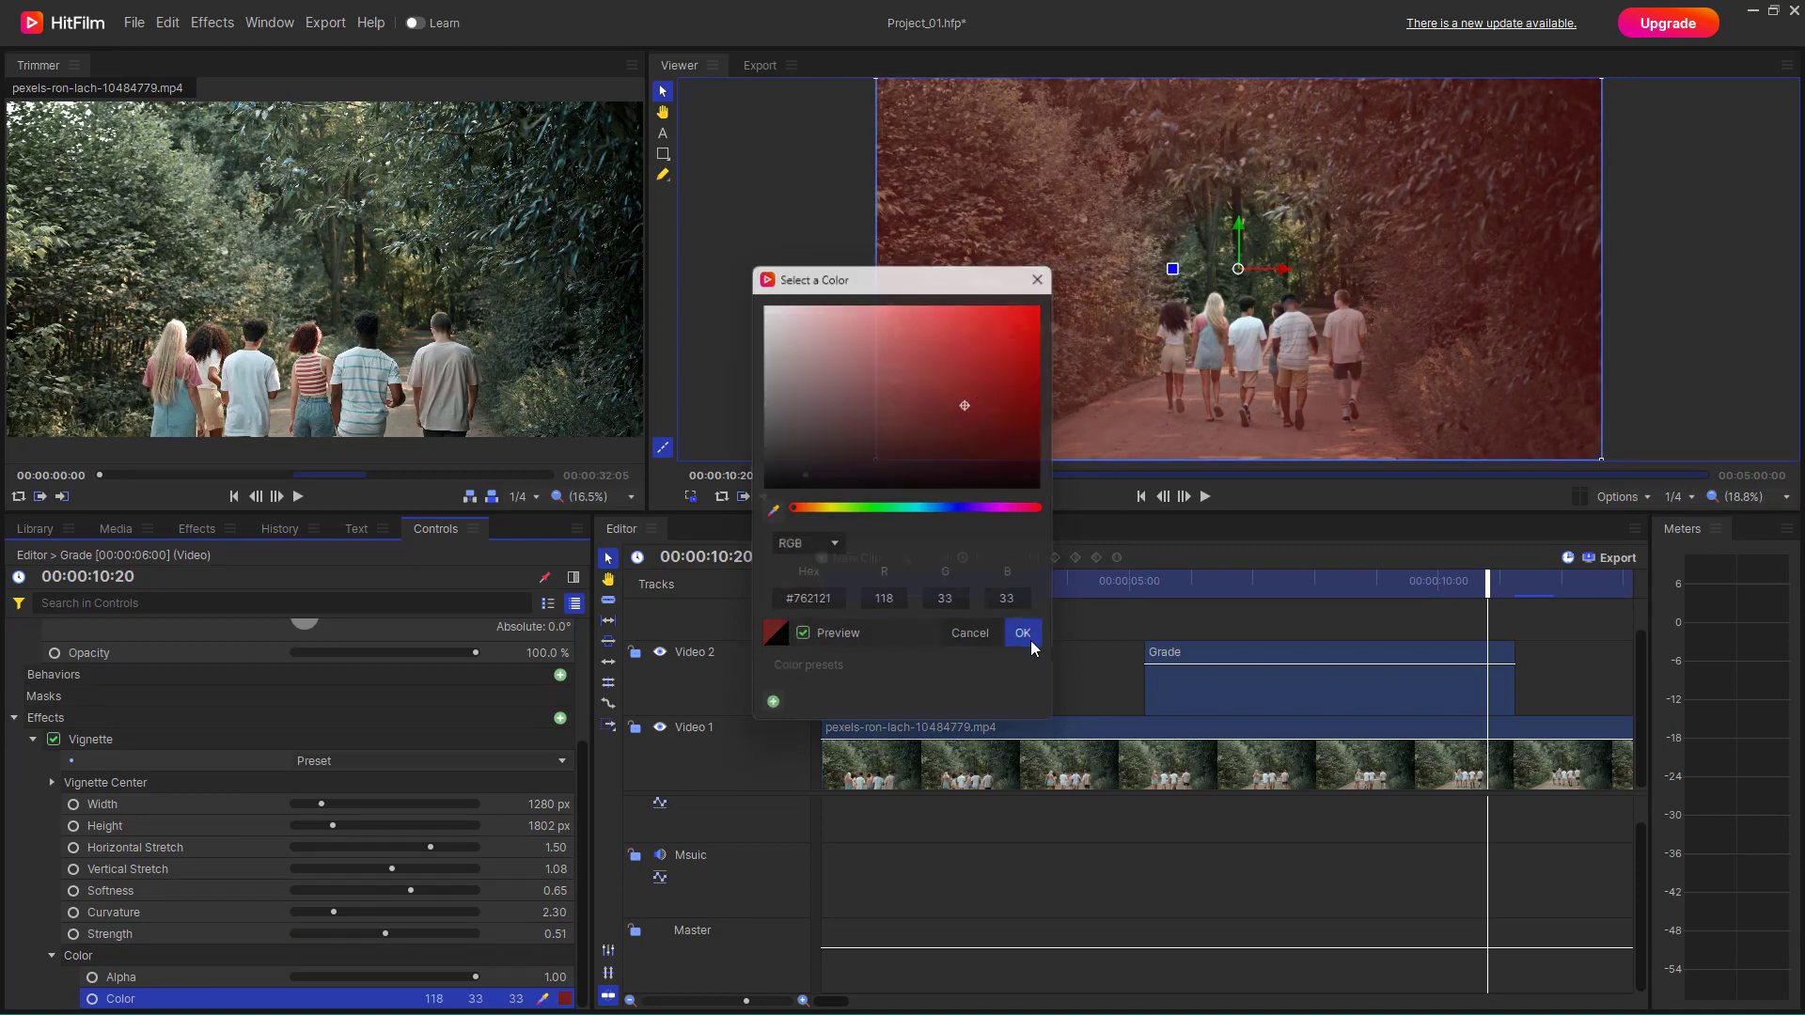